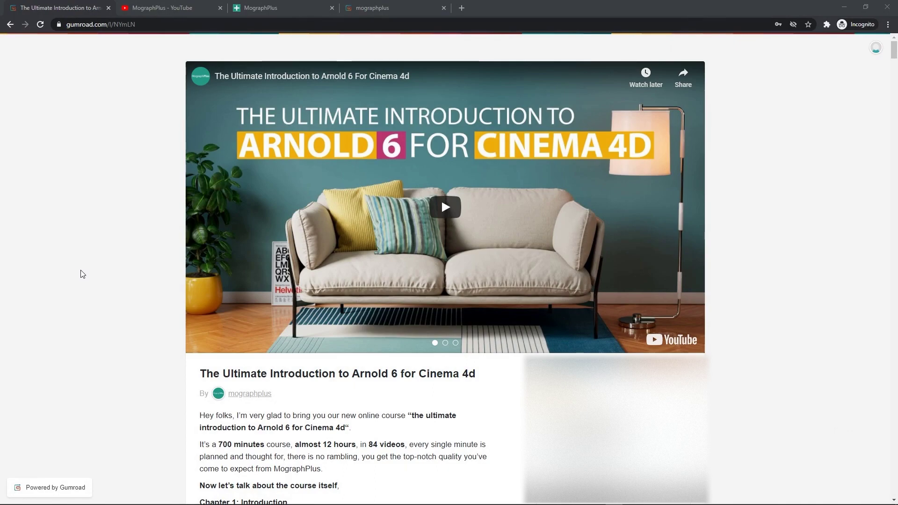
# Scroll down the Gumroad Arnold 6 course page through its sample renders.
pyautogui.scroll(-4, 82, 274)
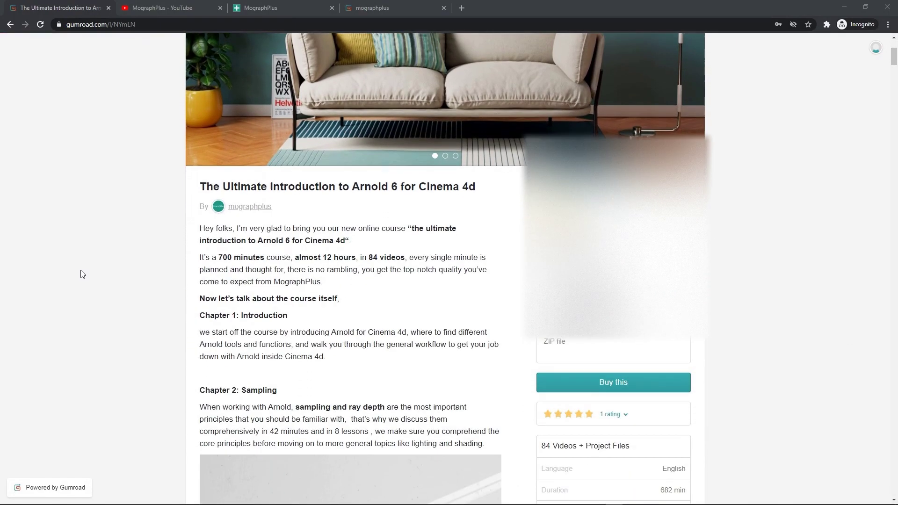
pyautogui.scroll(-15, 82, 274)
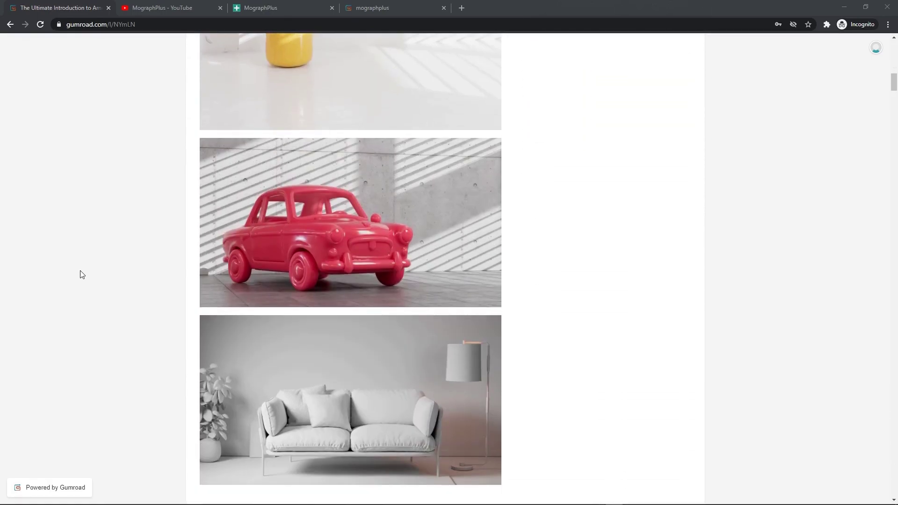
pyautogui.scroll(-20, 82, 274)
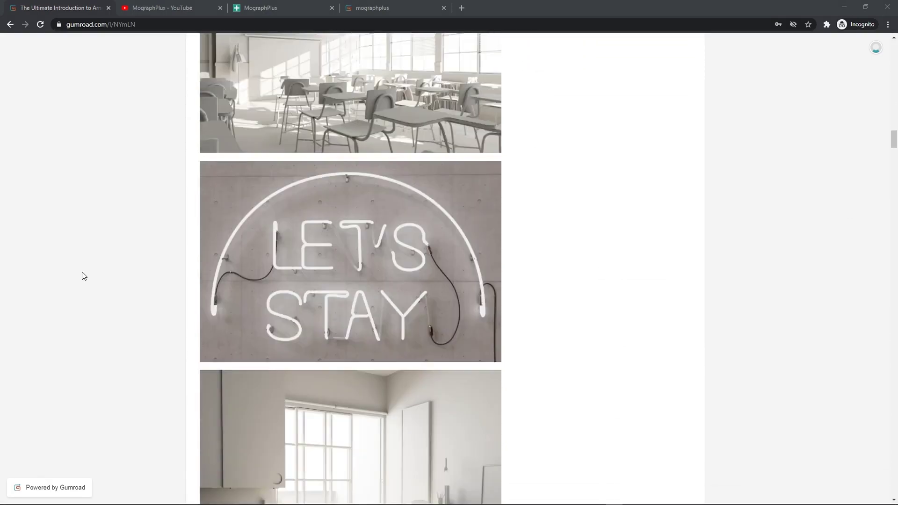
pyautogui.scroll(-20, 82, 276)
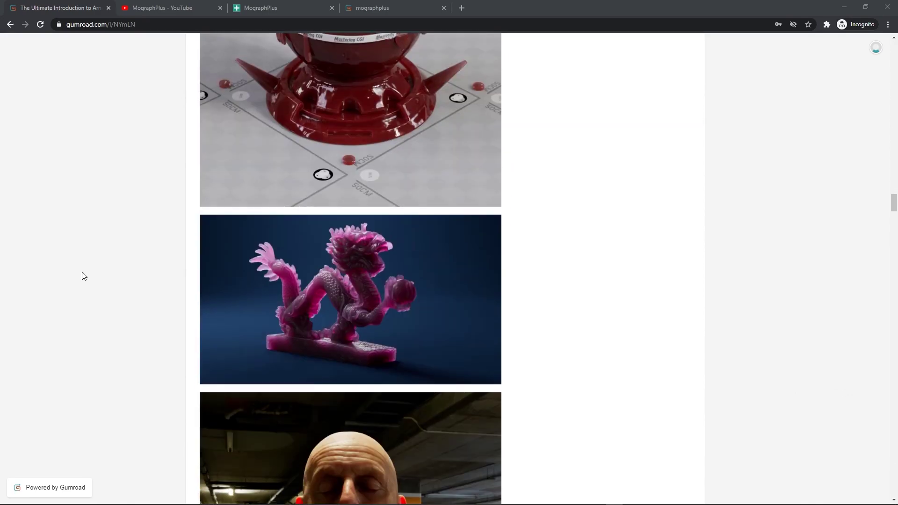
pyautogui.scroll(-20, 83, 275)
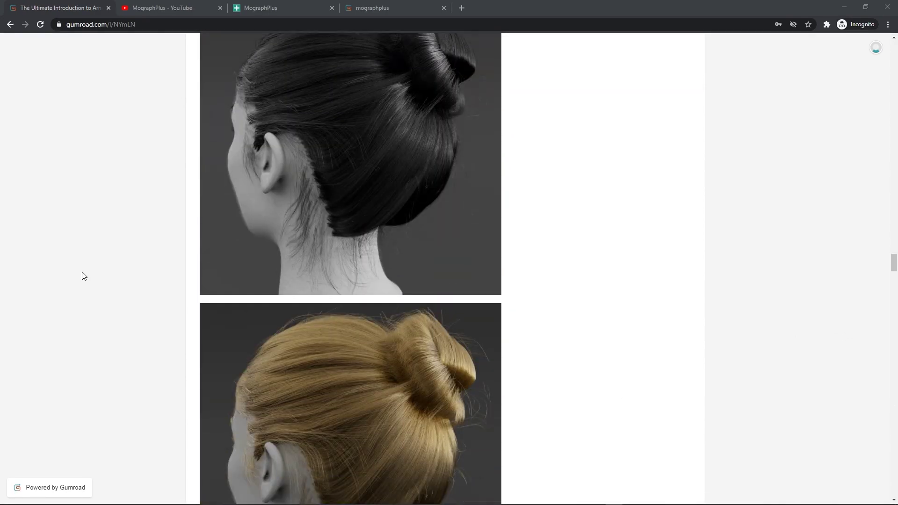
pyautogui.scroll(-10, 82, 275)
# Switch to the MographPlus YouTube tab and browse its Videos page.
pyautogui.click(159, 8)
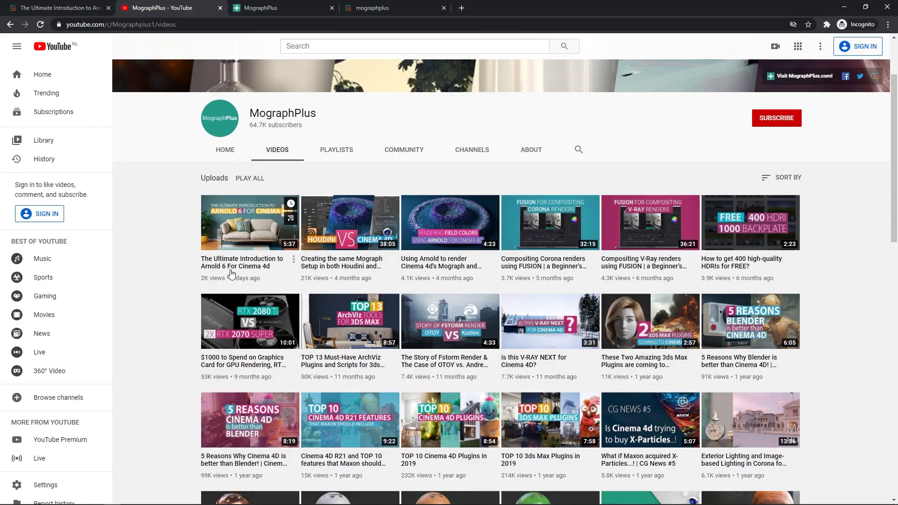
pyautogui.scroll(-1, 159, 266)
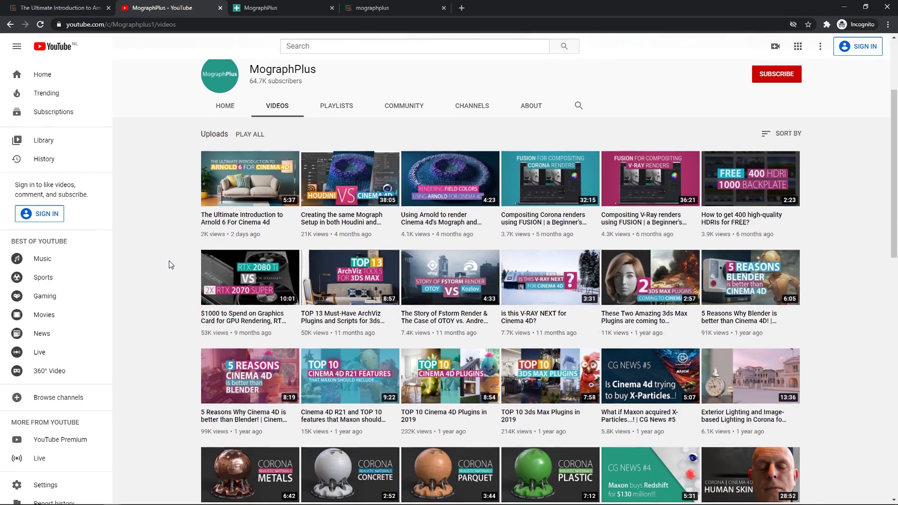
pyautogui.scroll(1, 169, 262)
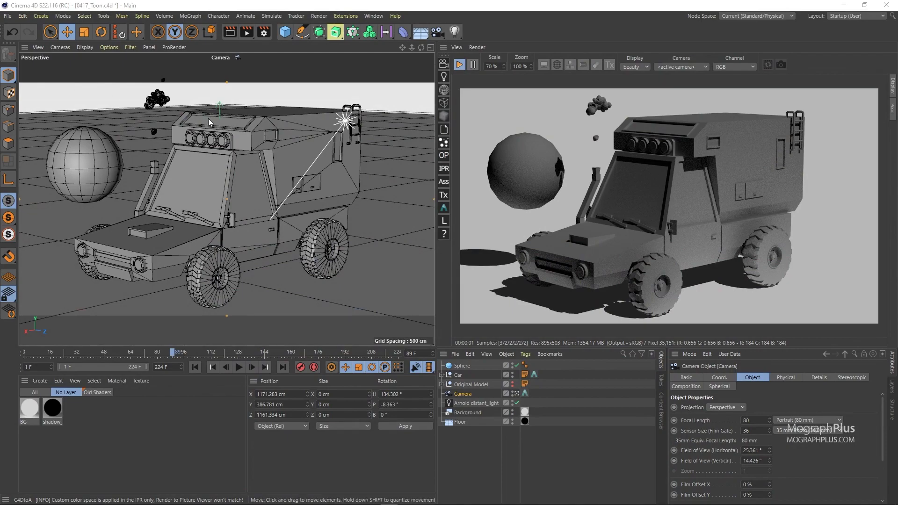
pyautogui.click(473, 402)
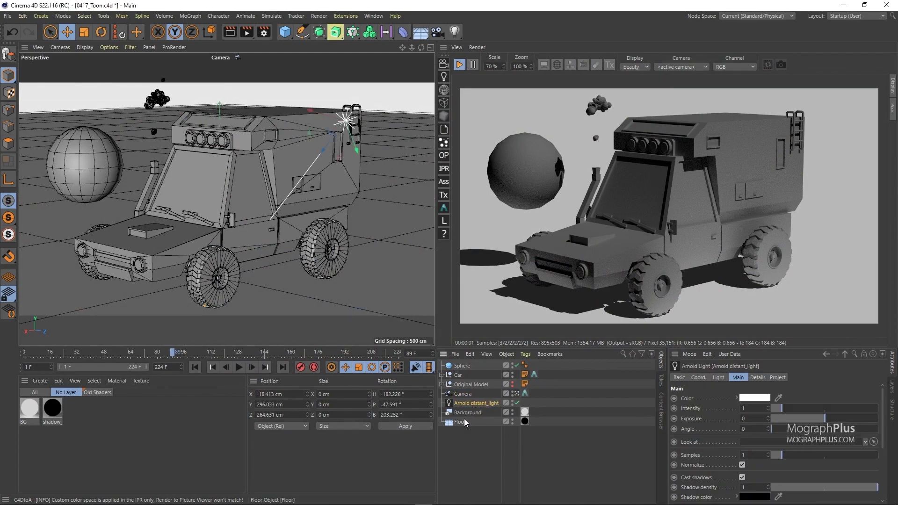
pyautogui.click(462, 421)
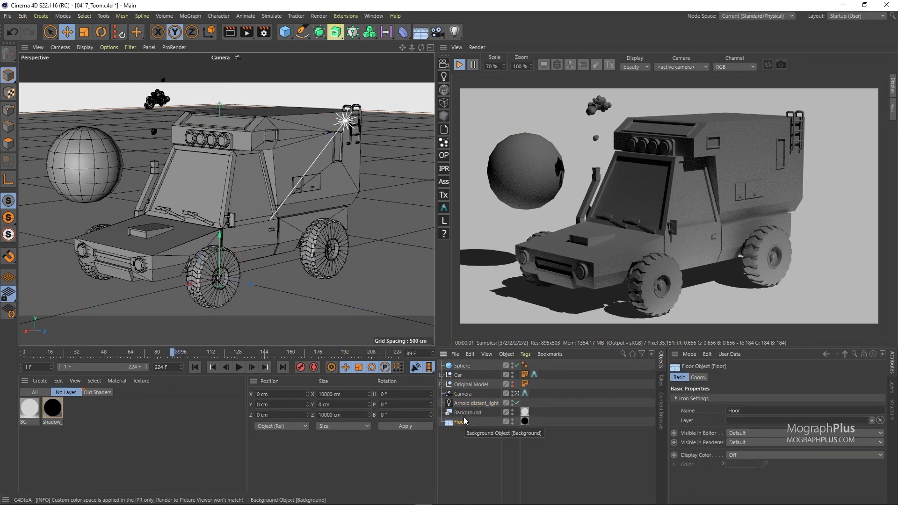
pyautogui.click(468, 411)
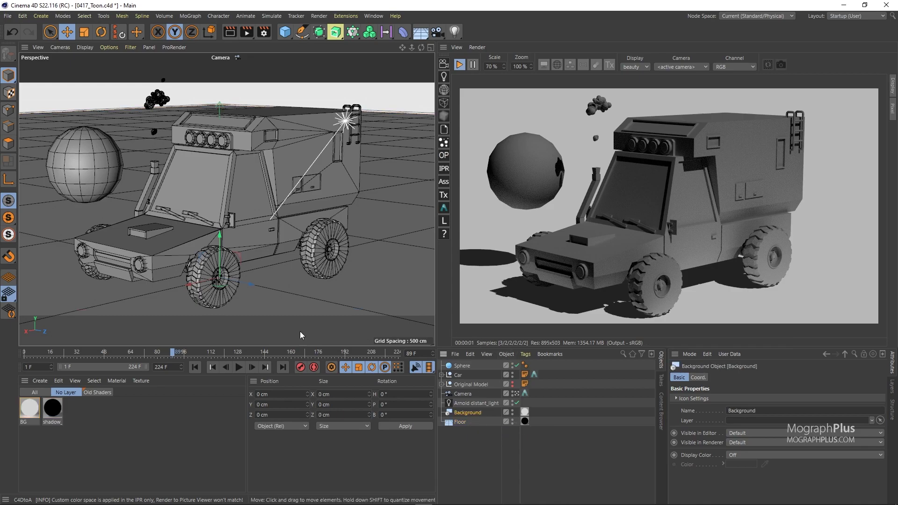
pyautogui.doubleClick(51, 410)
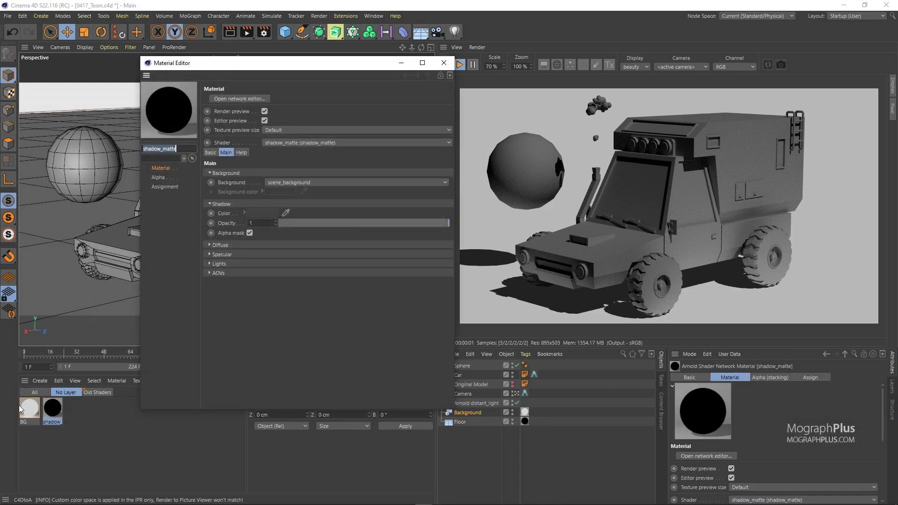
pyautogui.click(27, 409)
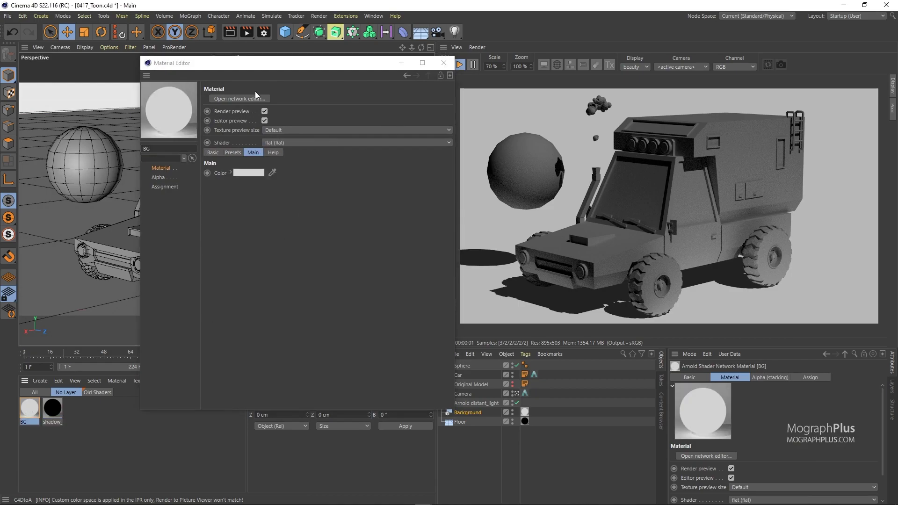
pyautogui.click(243, 98)
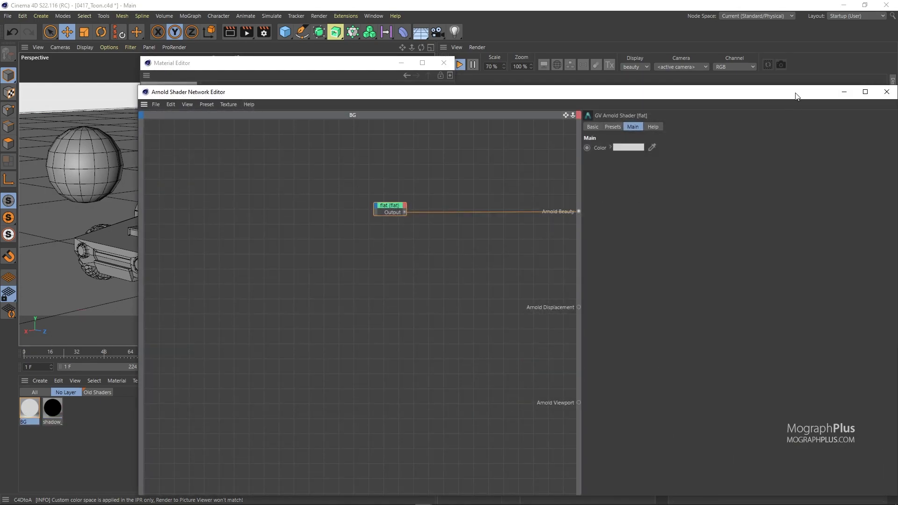
pyautogui.moveTo(797, 97); pyautogui.dragTo(614, 118)
pyautogui.click(704, 112)
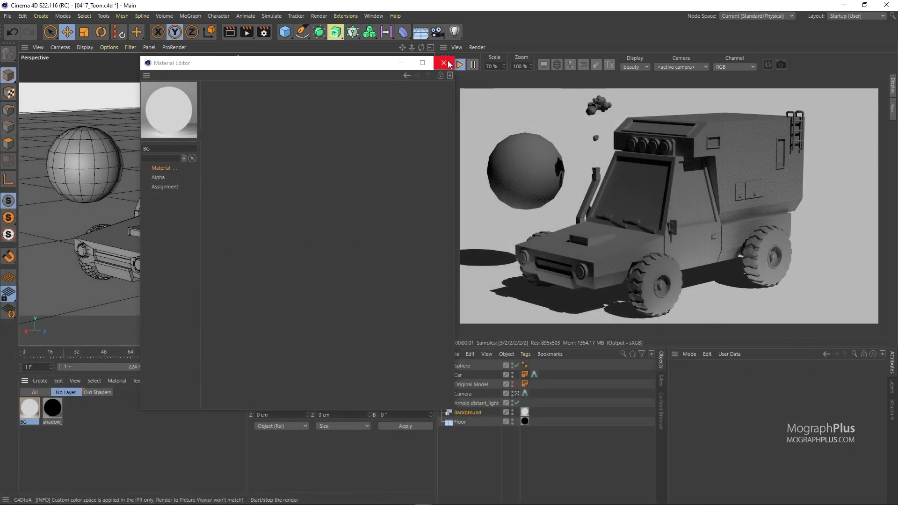
pyautogui.click(444, 63)
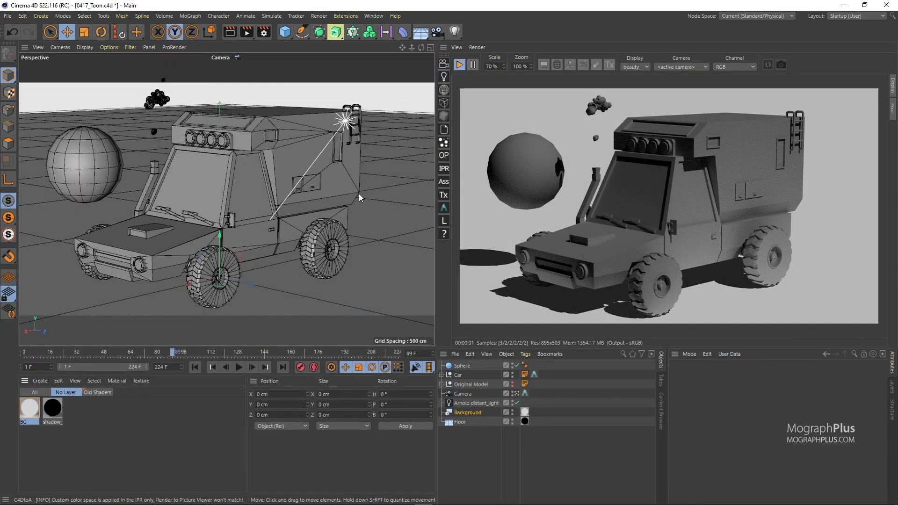
pyautogui.click(478, 404)
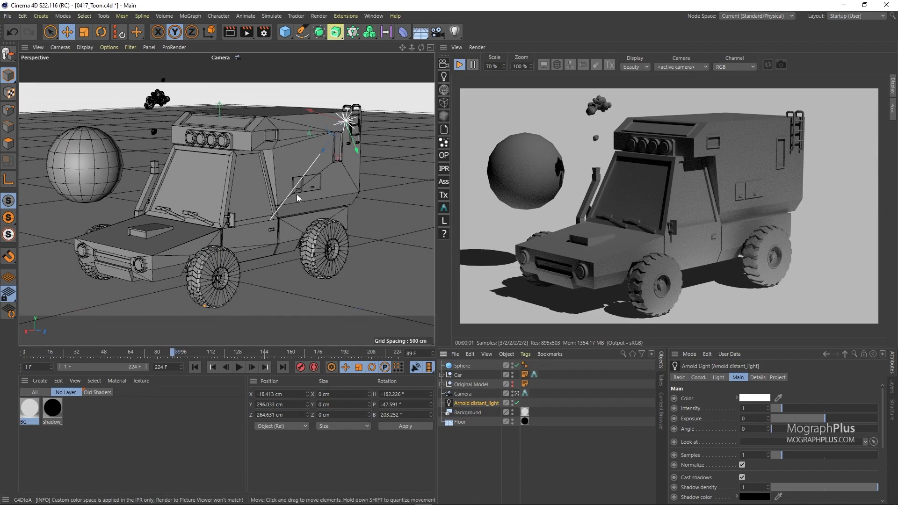
pyautogui.middleClick(231, 198)
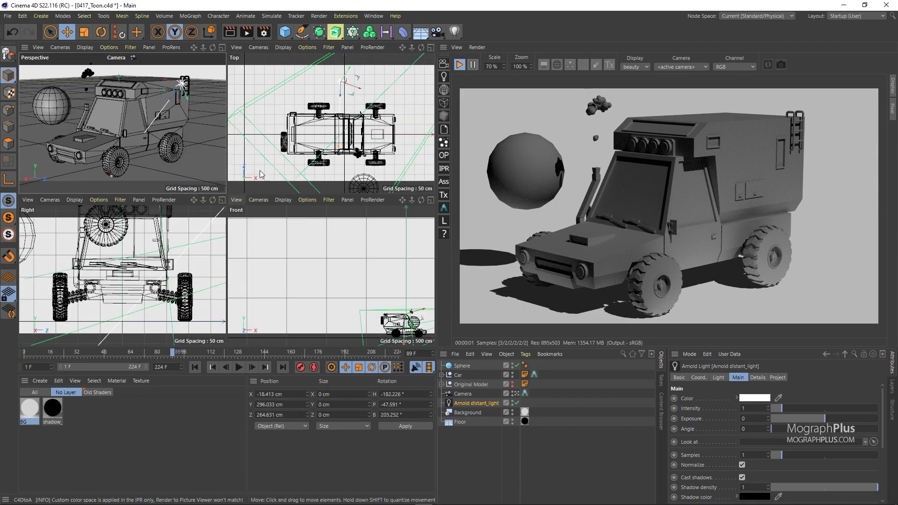
pyautogui.middleClick(151, 123)
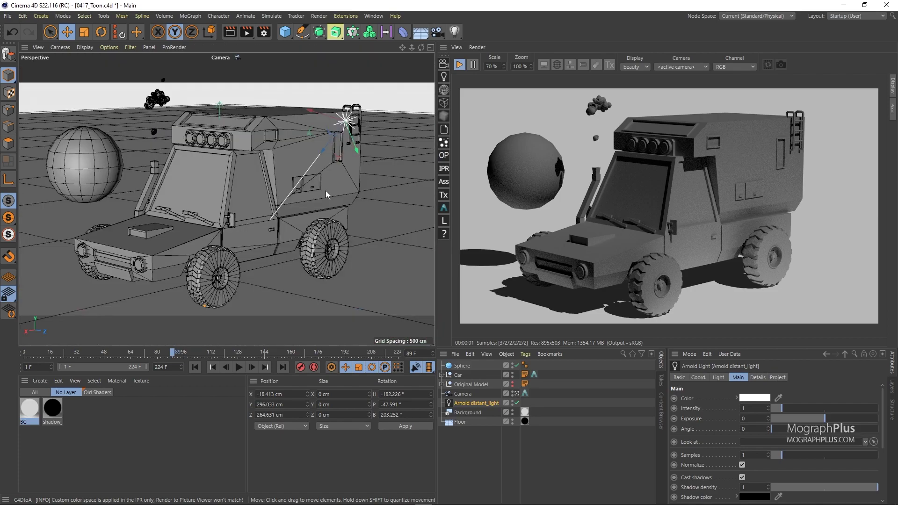
# Create an Arnold Surface toon material and apply it to the Car and the Sphere.
pyautogui.click(41, 381)
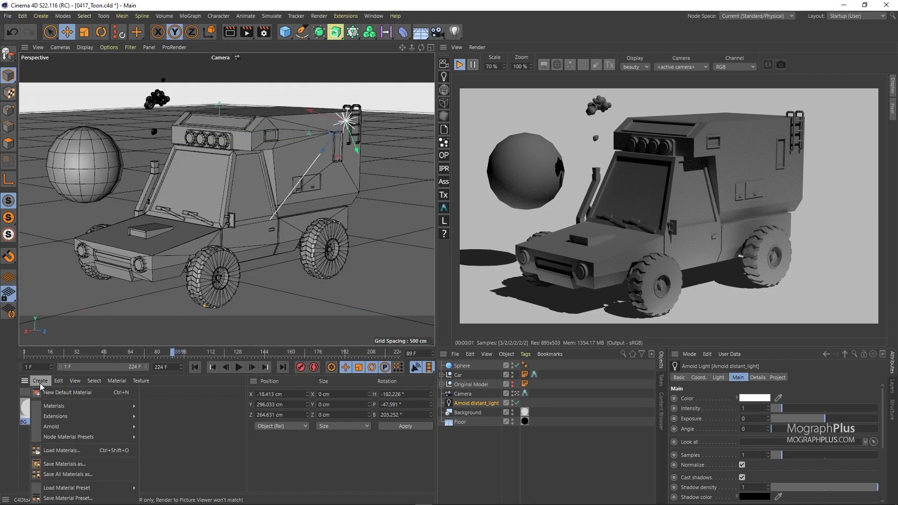
pyautogui.moveTo(57, 423)
pyautogui.moveTo(167, 435)
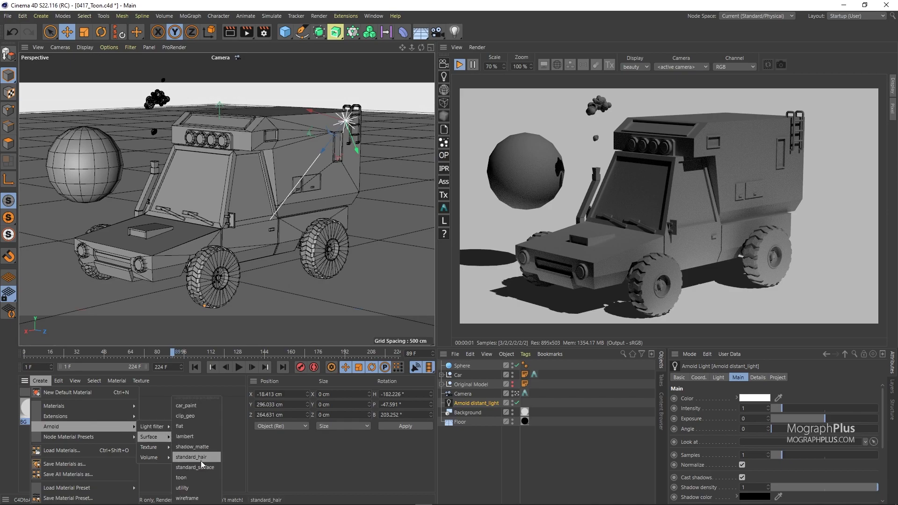
pyautogui.click(200, 476)
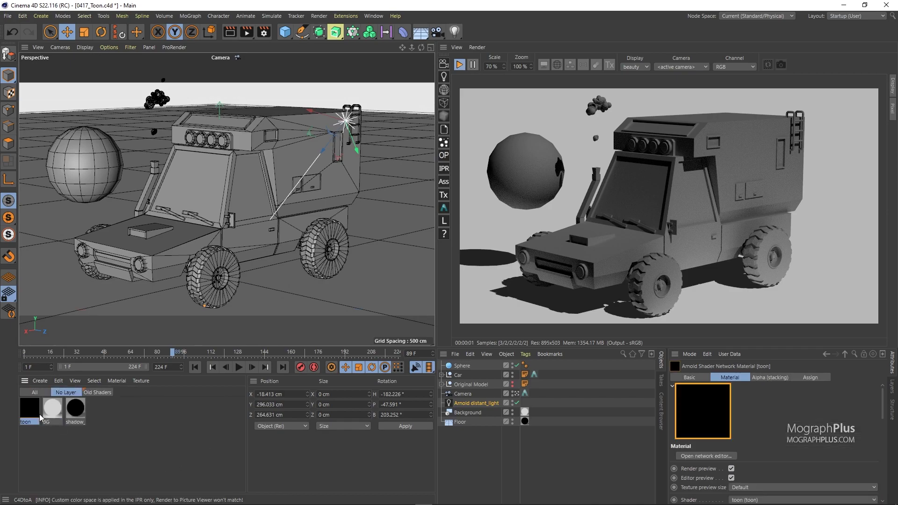
pyautogui.moveTo(38, 411); pyautogui.dragTo(462, 379)
pyautogui.keyDown('ctrl'); pyautogui.moveTo(543, 374); pyautogui.dragTo(534, 366); pyautogui.keyUp('ctrl')
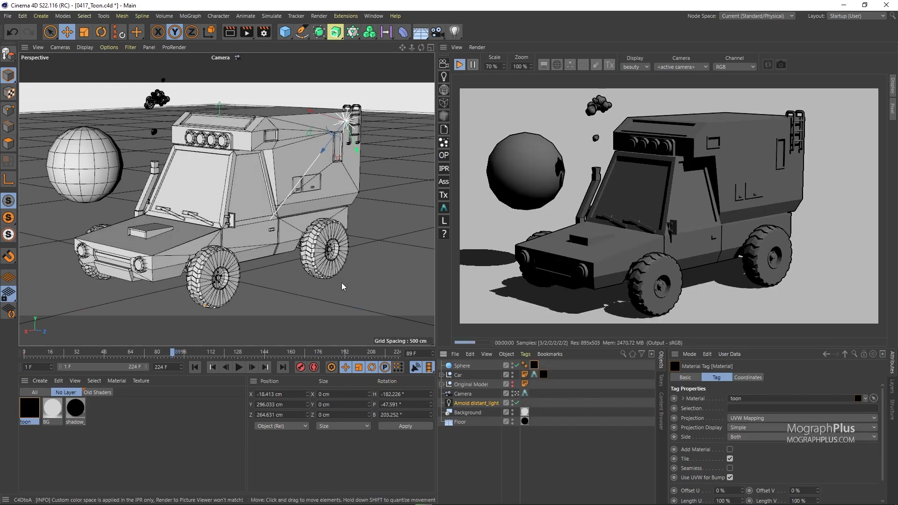
# Open the toon shader network, widen the node graph, and reposition the toon node and window.
pyautogui.doubleClick(29, 412)
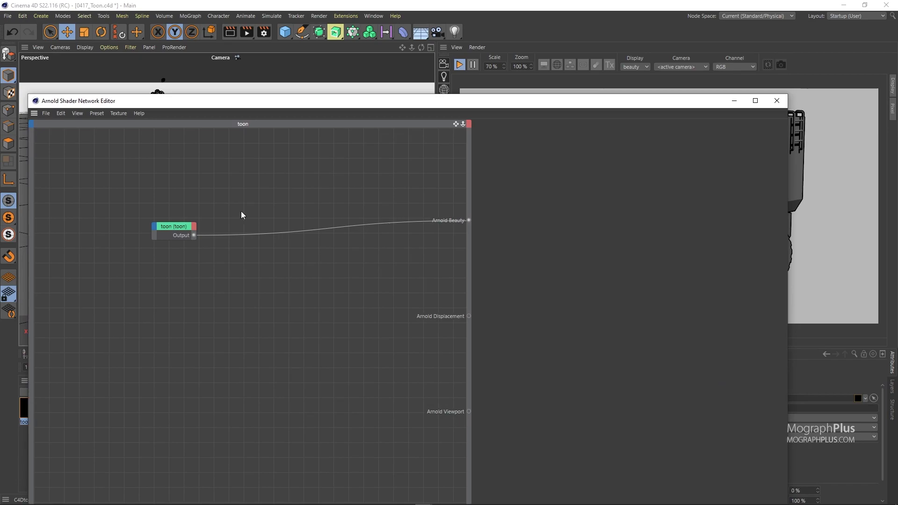
pyautogui.moveTo(167, 228); pyautogui.dragTo(383, 215)
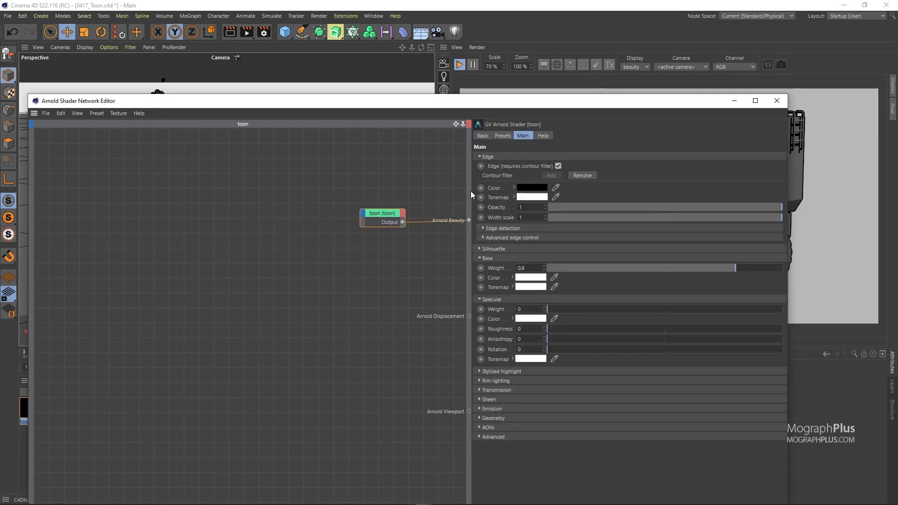
pyautogui.moveTo(470, 192); pyautogui.dragTo(551, 197)
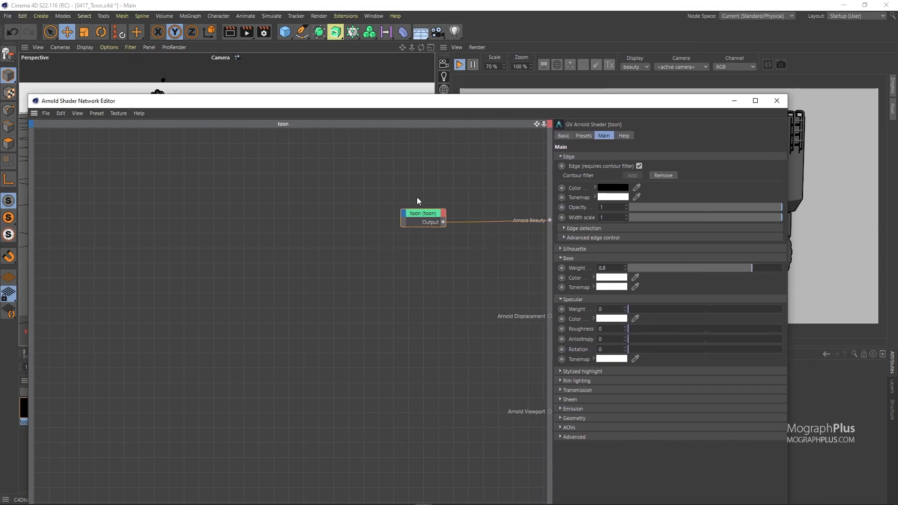
pyautogui.moveTo(420, 210); pyautogui.dragTo(446, 210)
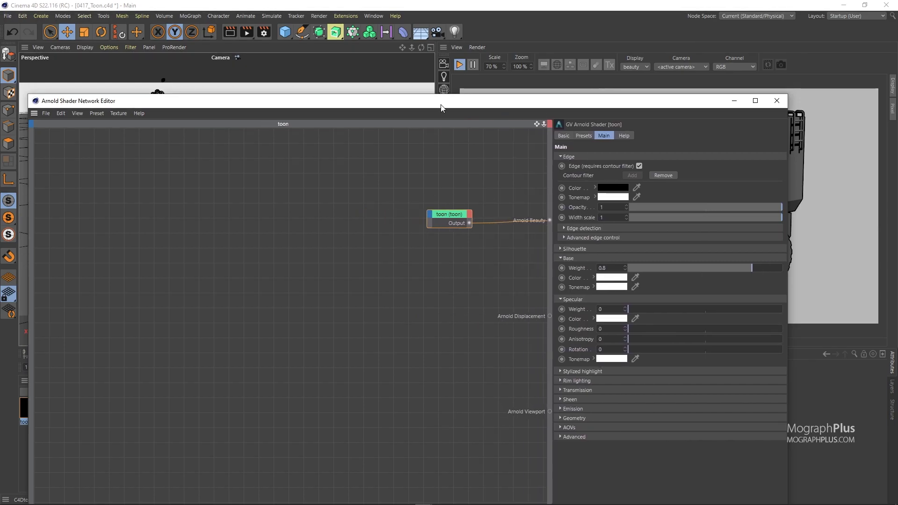
pyautogui.moveTo(440, 103); pyautogui.dragTo(153, 83)
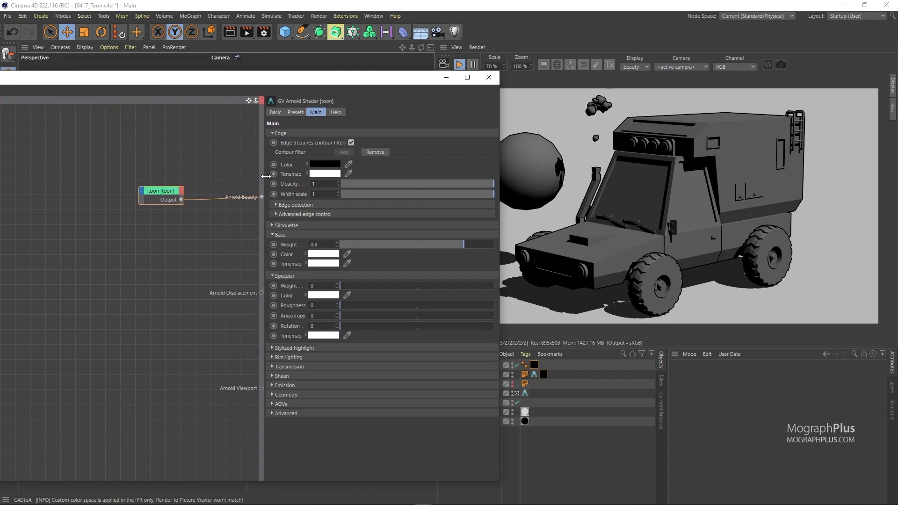
pyautogui.moveTo(265, 176); pyautogui.dragTo(307, 178)
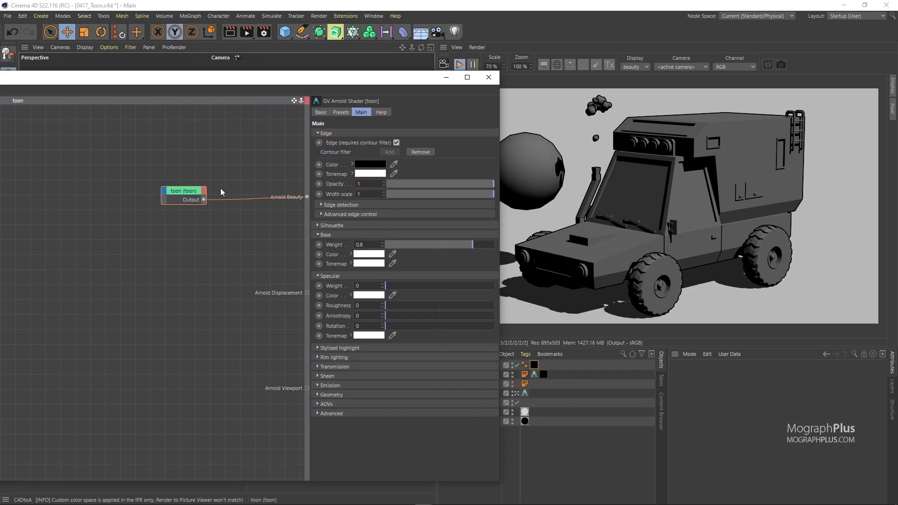
pyautogui.moveTo(190, 191); pyautogui.dragTo(236, 187)
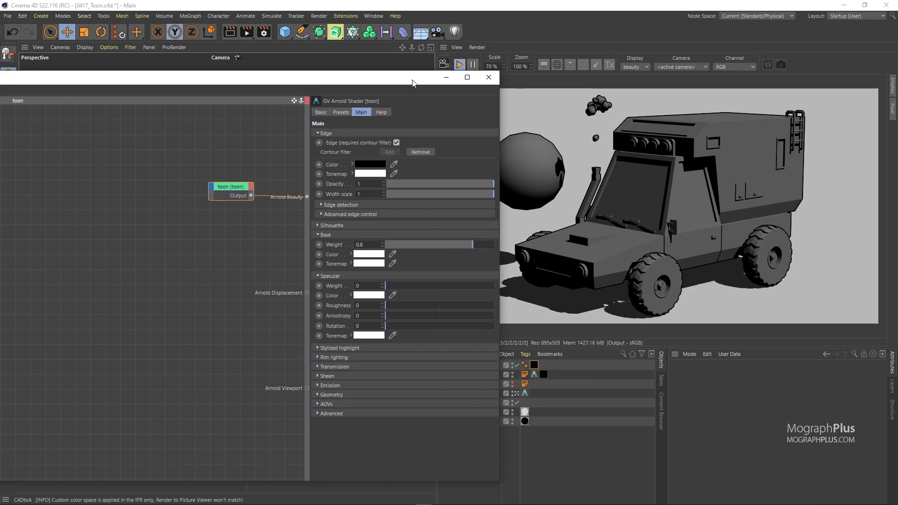
pyautogui.moveTo(412, 83); pyautogui.dragTo(348, 47)
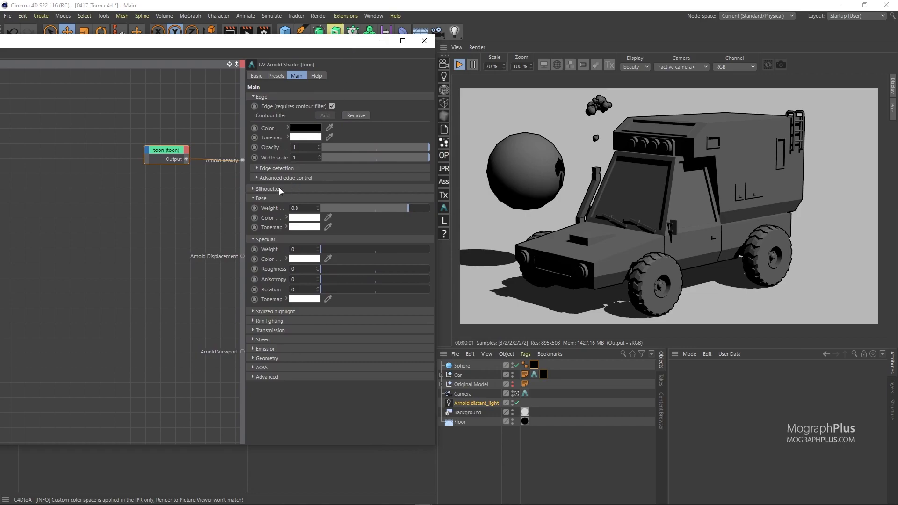
# Collapse the toon's Base, Specular, Stylized highlight, Rim lighting, Sheen, Emission and Edge sections.
pyautogui.click(277, 198)
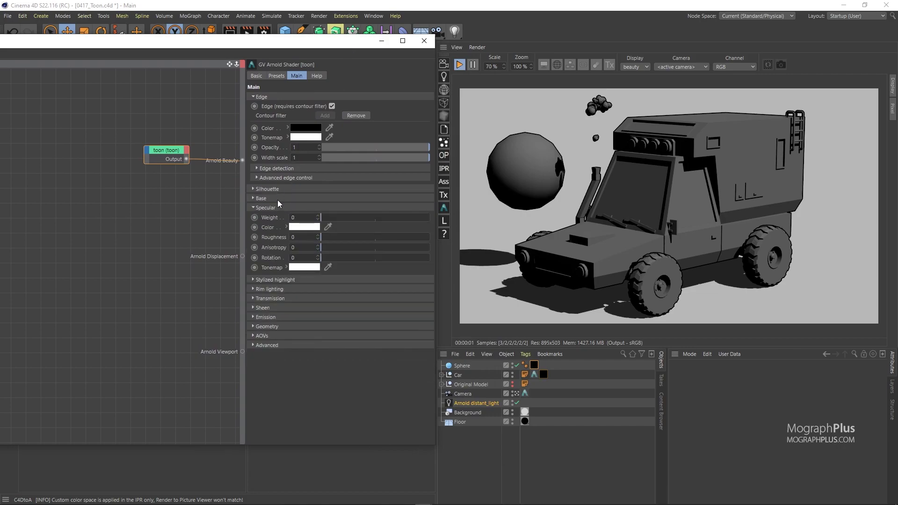
pyautogui.click(273, 205)
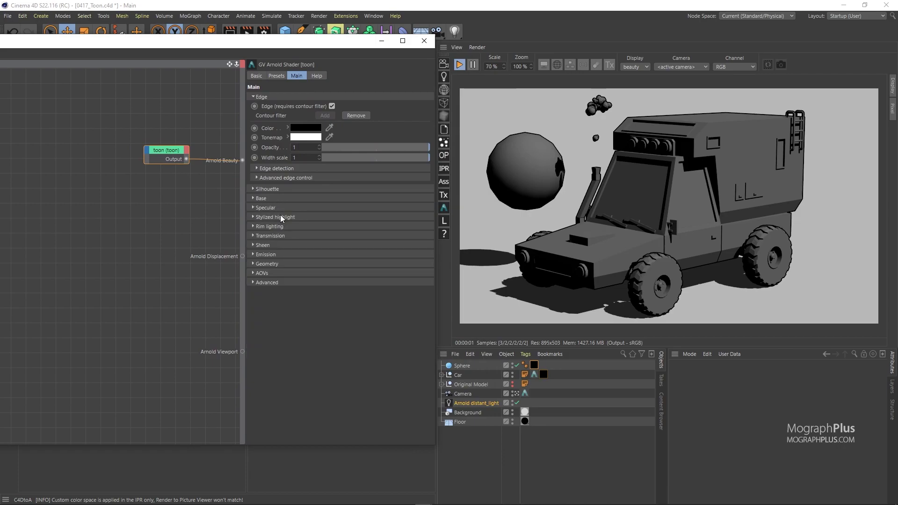
pyautogui.click(280, 217)
pyautogui.click(276, 217)
pyautogui.click(276, 226)
pyautogui.click(275, 226)
pyautogui.click(272, 243)
pyautogui.click(272, 243)
pyautogui.click(270, 253)
pyautogui.click(270, 254)
pyautogui.click(270, 95)
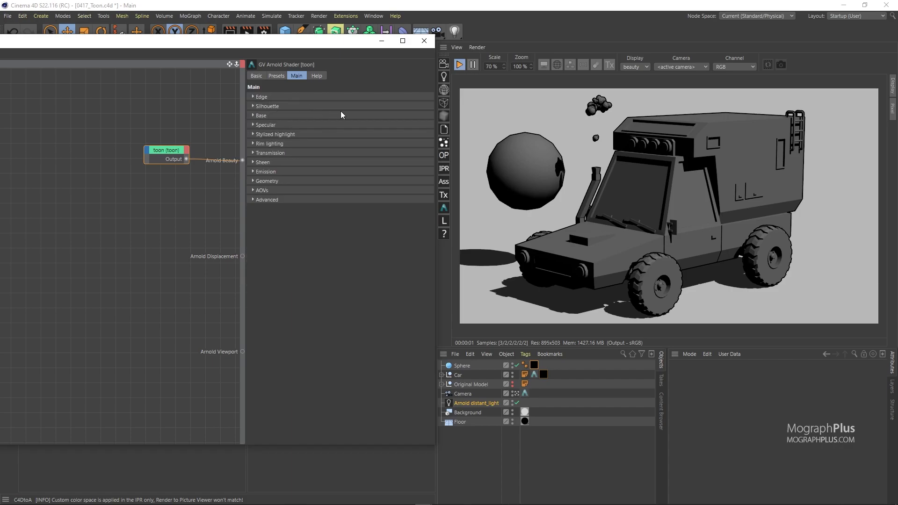
# Turn off the toon shader's Edge outlines and review the render view options.
pyautogui.click(269, 115)
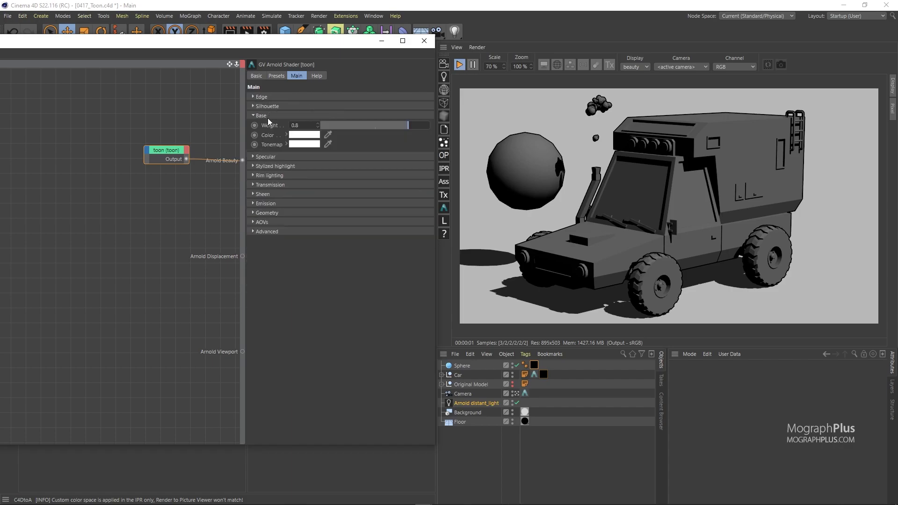
pyautogui.click(271, 97)
pyautogui.click(332, 106)
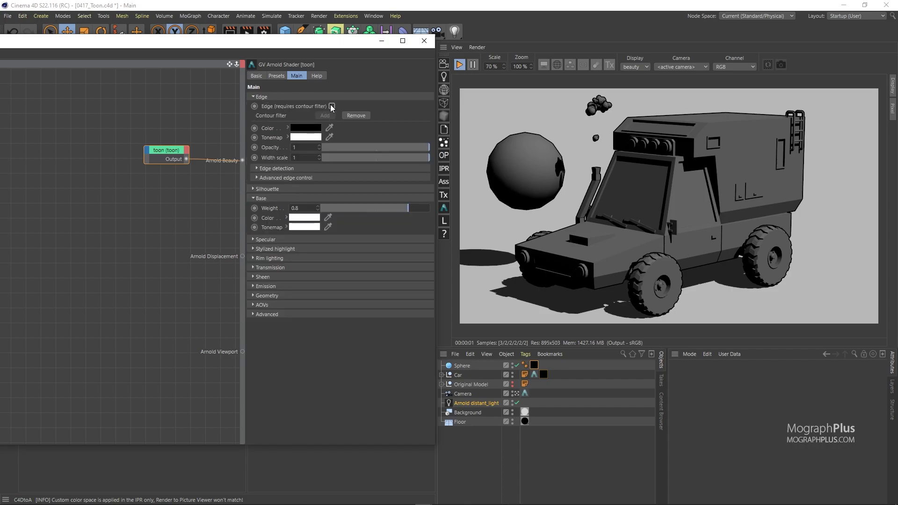
pyautogui.click(309, 94)
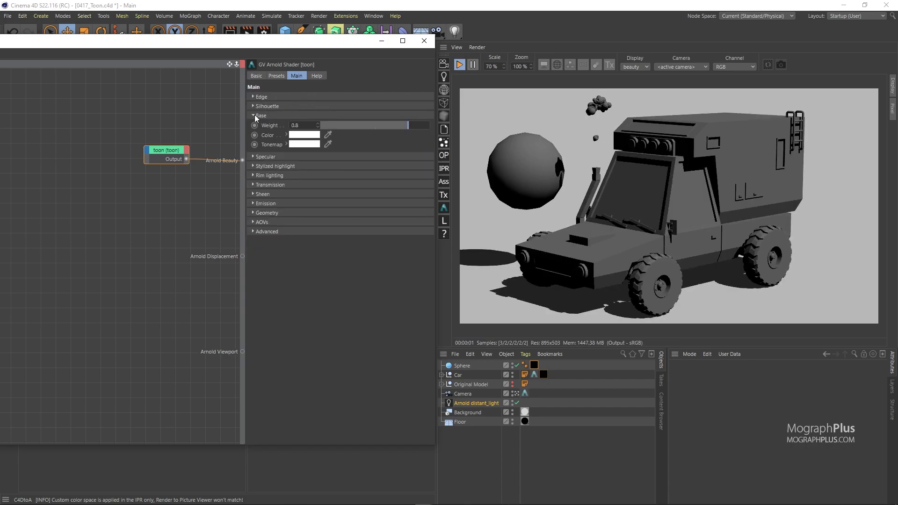
pyautogui.click(477, 48)
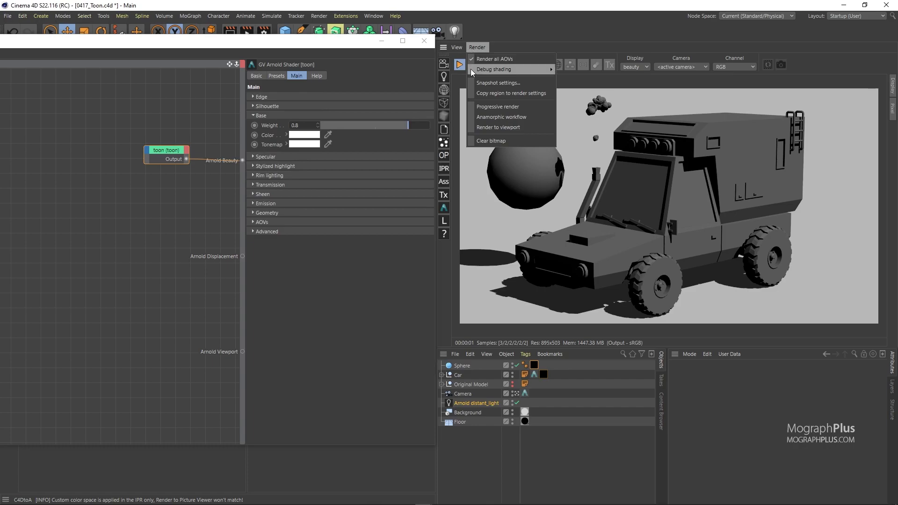
pyautogui.click(513, 8)
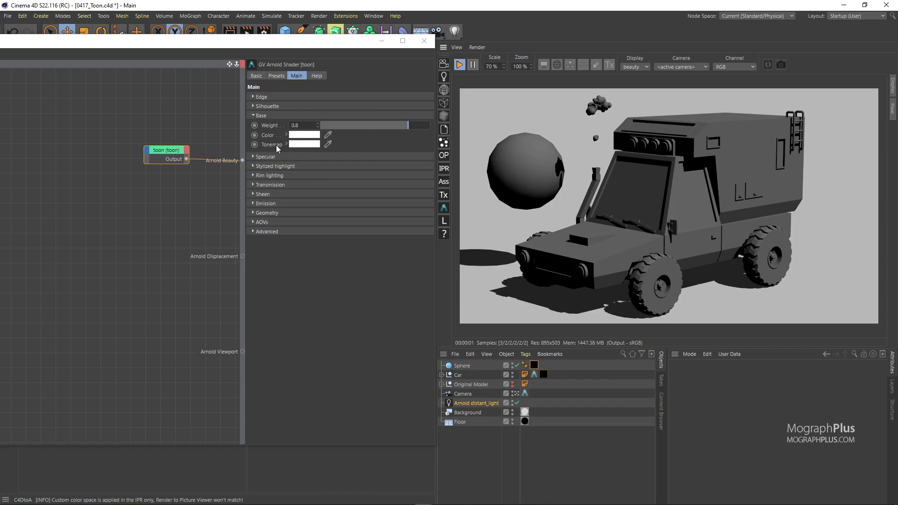
# Try purple-blue and brighter blue base colours in the Base Color picker.
pyautogui.click(304, 144)
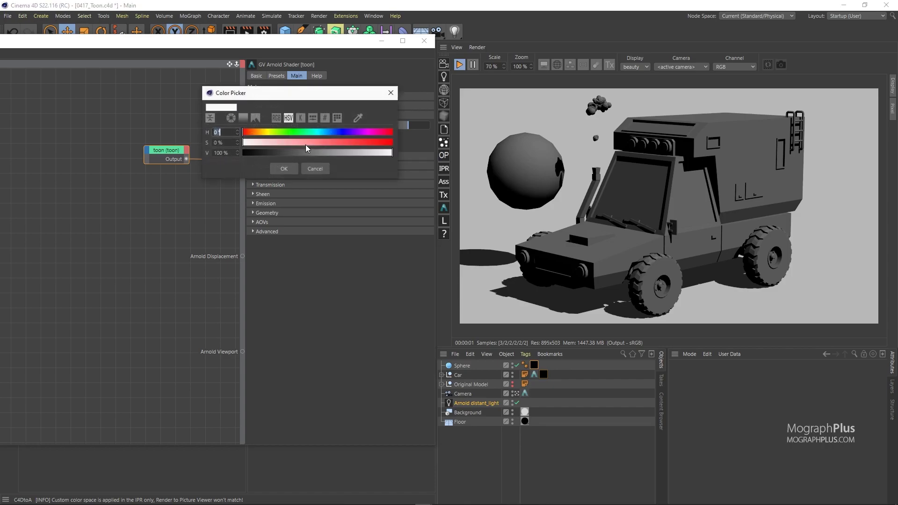
pyautogui.click(339, 142)
pyautogui.click(352, 132)
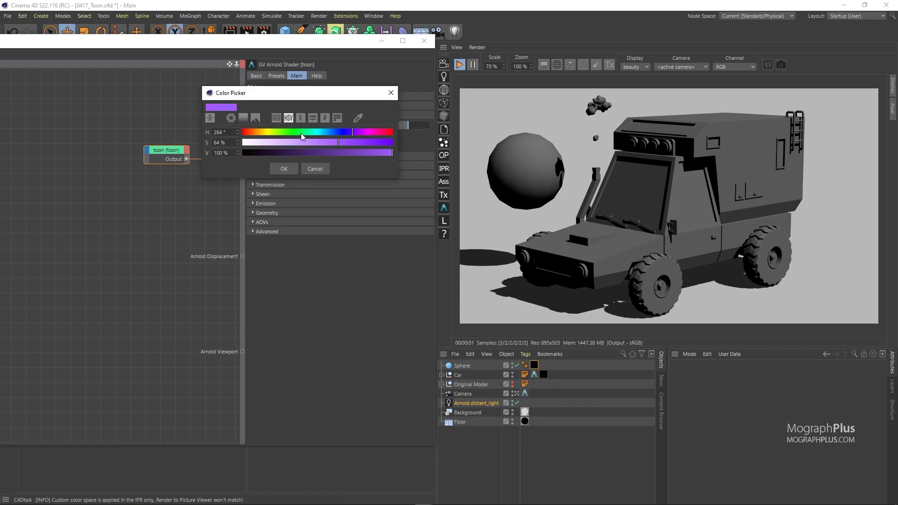
pyautogui.click(285, 169)
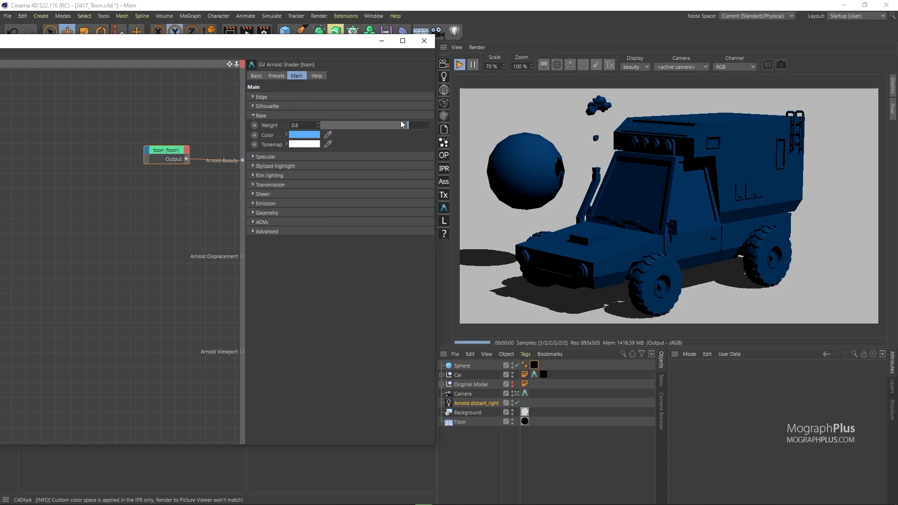
pyautogui.click(304, 135)
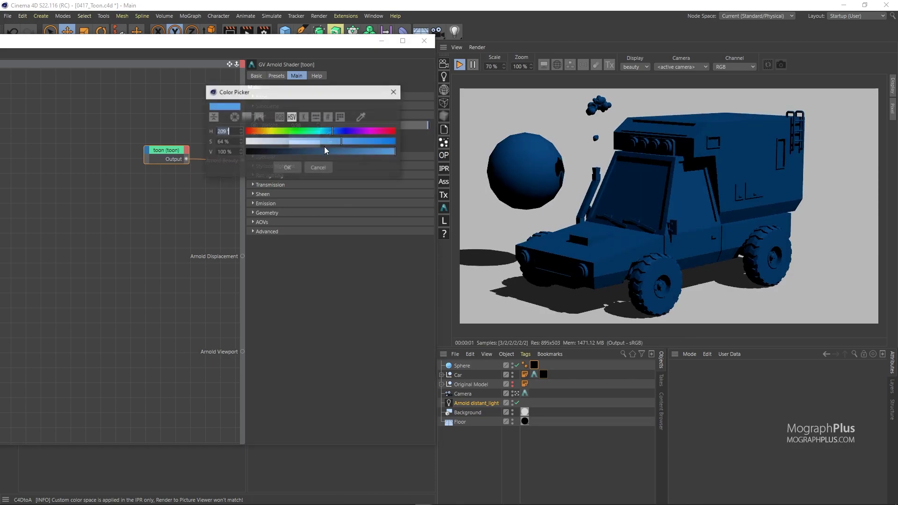
pyautogui.moveTo(384, 140)
pyautogui.mouseDown()
pyautogui.moveTo(295, 141)
pyautogui.moveTo(368, 139)
pyautogui.mouseUp()
pyautogui.click(291, 167)
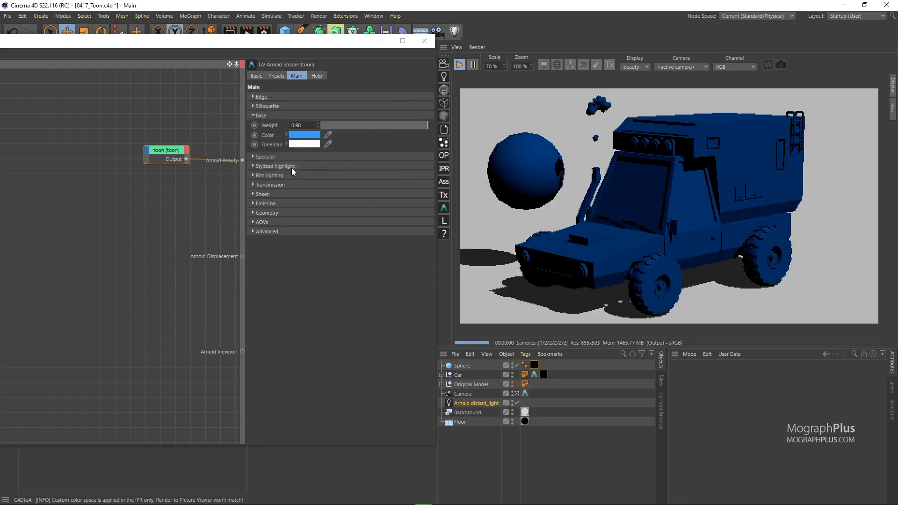
# Reset the base colour to default white and set Base Weight to 1.
pyautogui.rightClick(271, 136)
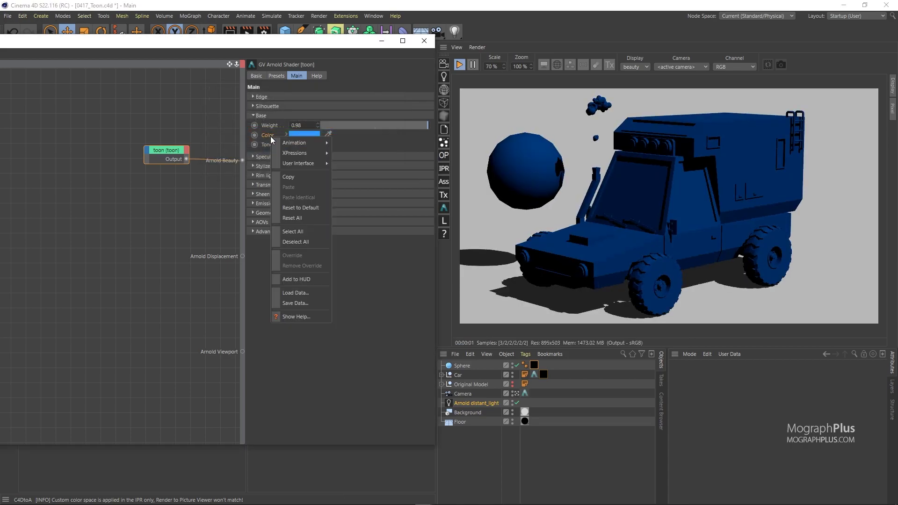
pyautogui.click(302, 207)
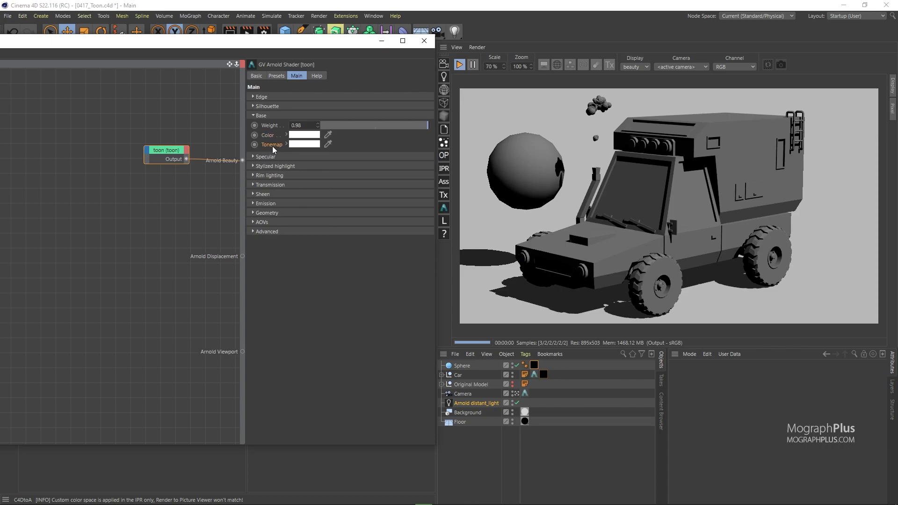
pyautogui.moveTo(420, 125); pyautogui.dragTo(431, 144)
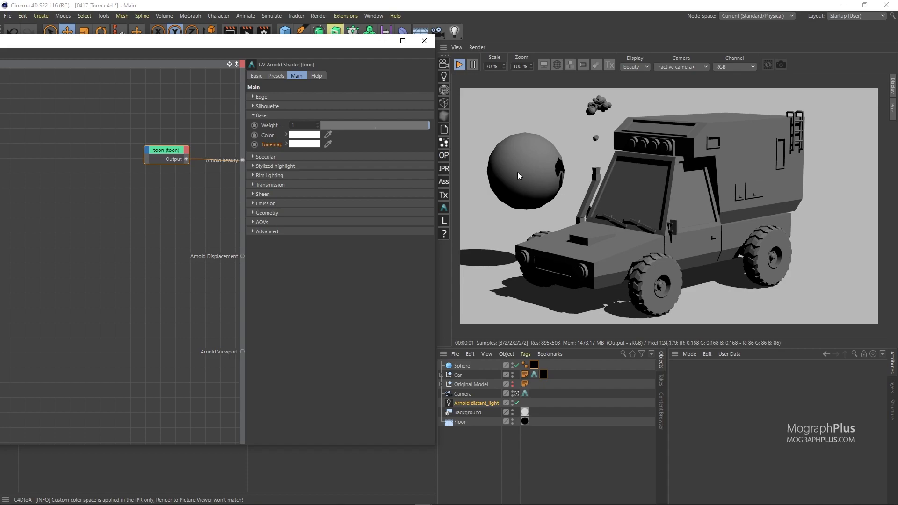
# Add a ramp_rgb node to the toon network by searching 'ramp'.
pyautogui.click(91, 162)
pyautogui.press('Tab')
pyautogui.write('ramp')
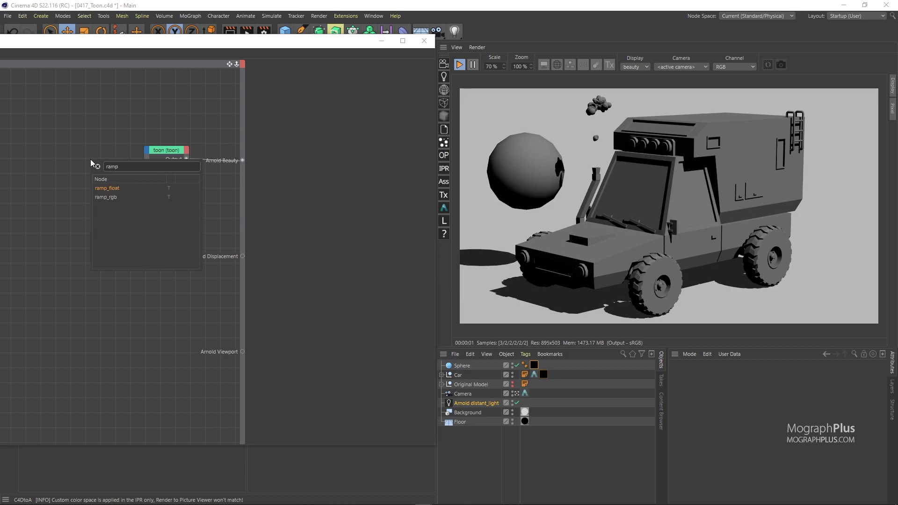
pyautogui.press('Down')
pyautogui.press('Return')
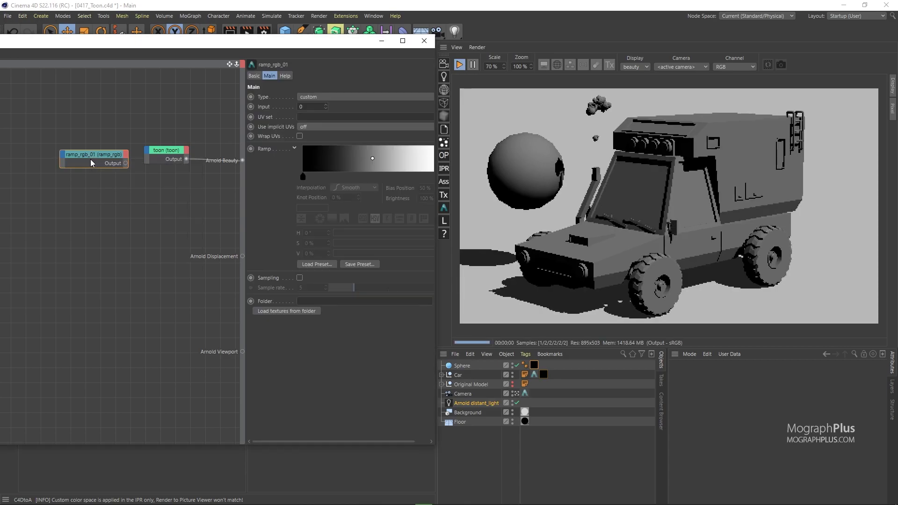
# Load the pink-orange-yellow step gradient preset and wire the ramp's output toward the toon node.
pyautogui.click(324, 264)
pyautogui.scroll(-3, 260, 304)
pyautogui.click(240, 320)
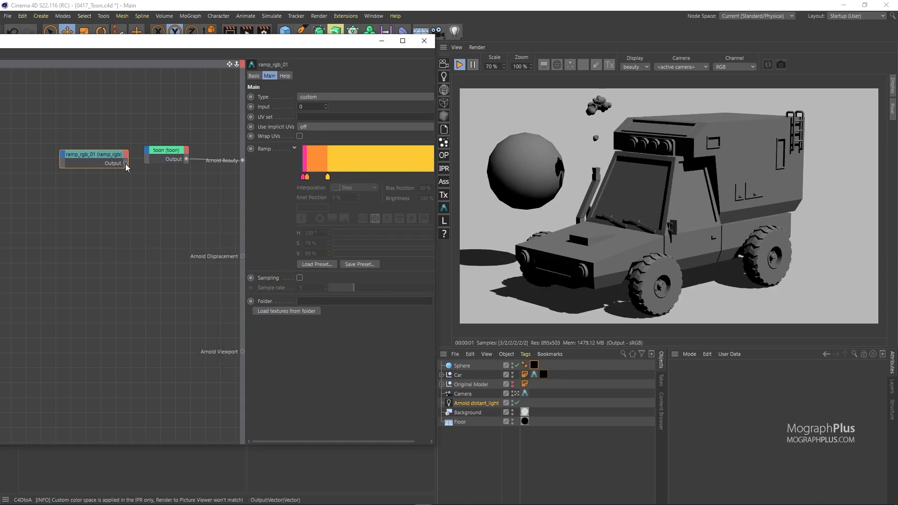
pyautogui.moveTo(147, 152); pyautogui.dragTo(149, 155)
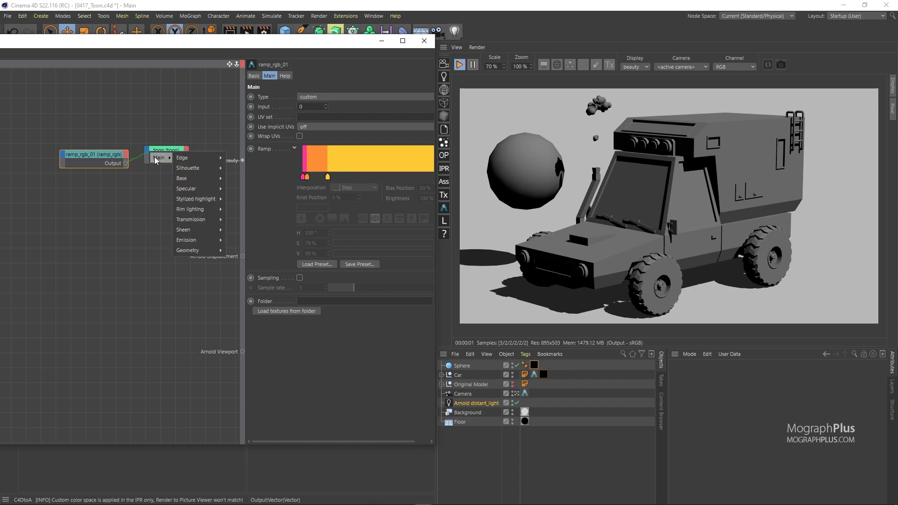
# Connect the ramp to the toon's Base Tonemap input and set the ramp Type to u.
pyautogui.moveTo(188, 178)
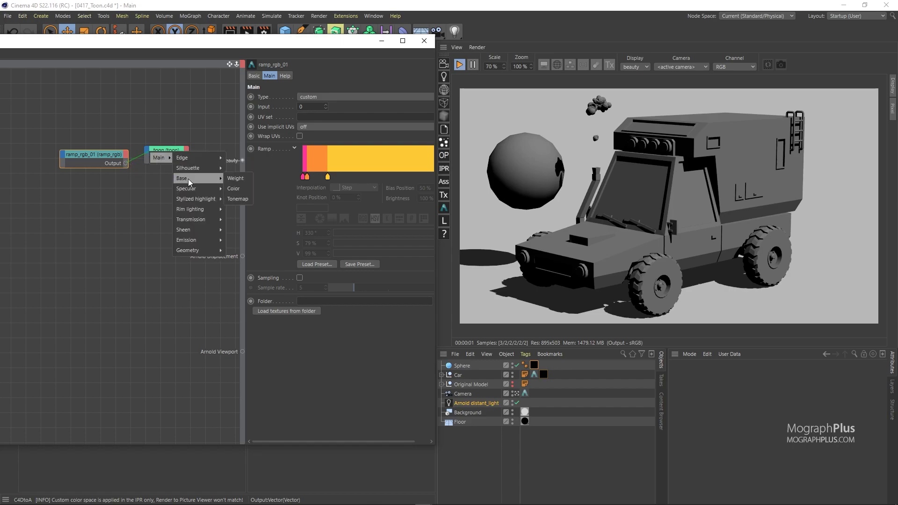
pyautogui.click(245, 198)
pyautogui.click(330, 98)
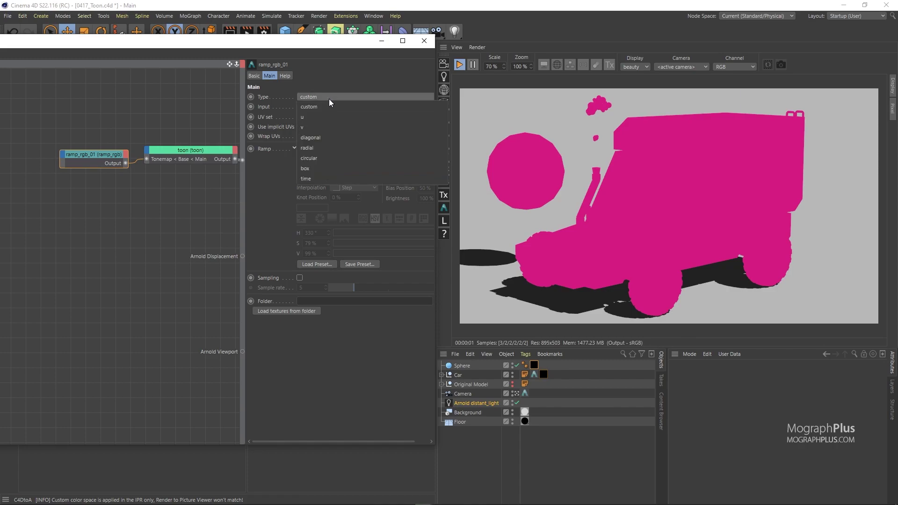
pyautogui.click(323, 119)
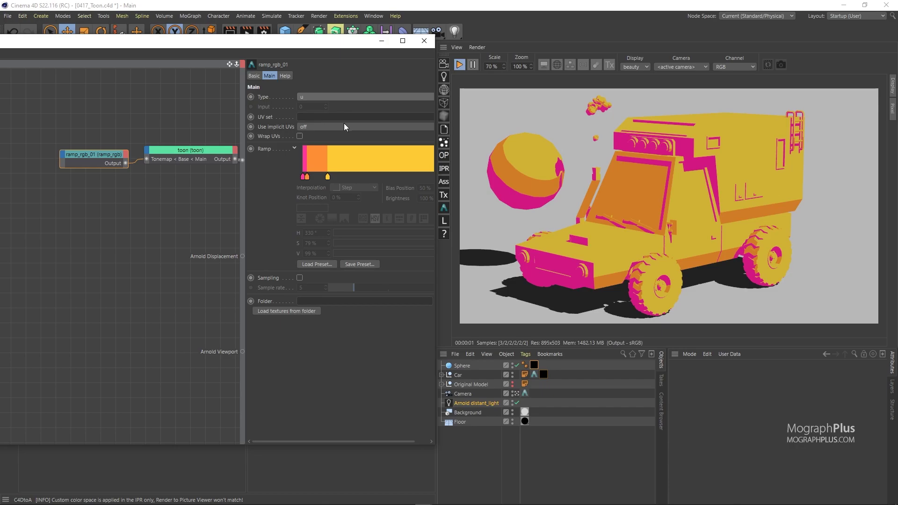
# Check the render options, then move the node editor down to reveal the viewport.
pyautogui.click(477, 47)
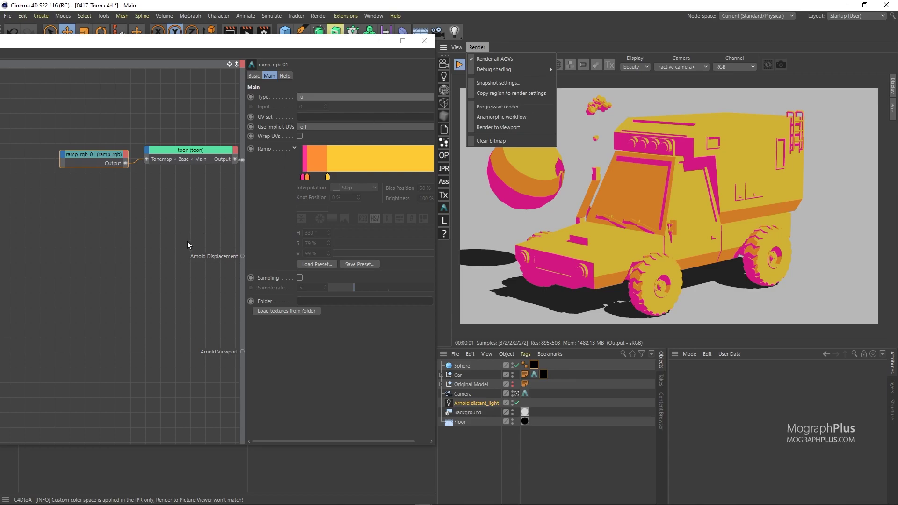
pyautogui.click(178, 223)
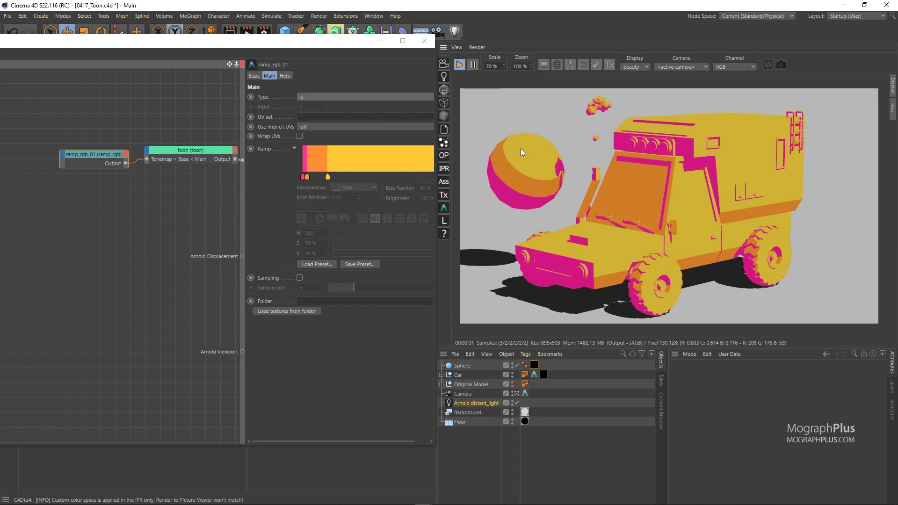
pyautogui.moveTo(352, 45); pyautogui.dragTo(375, 314)
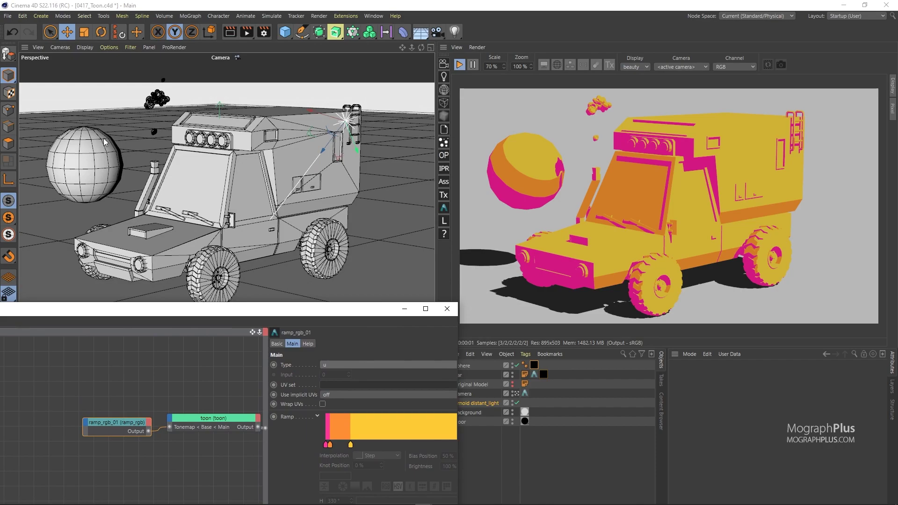
# Raise the node editor window to reveal the ramp settings.
pyautogui.moveTo(300, 312); pyautogui.dragTo(295, 282)
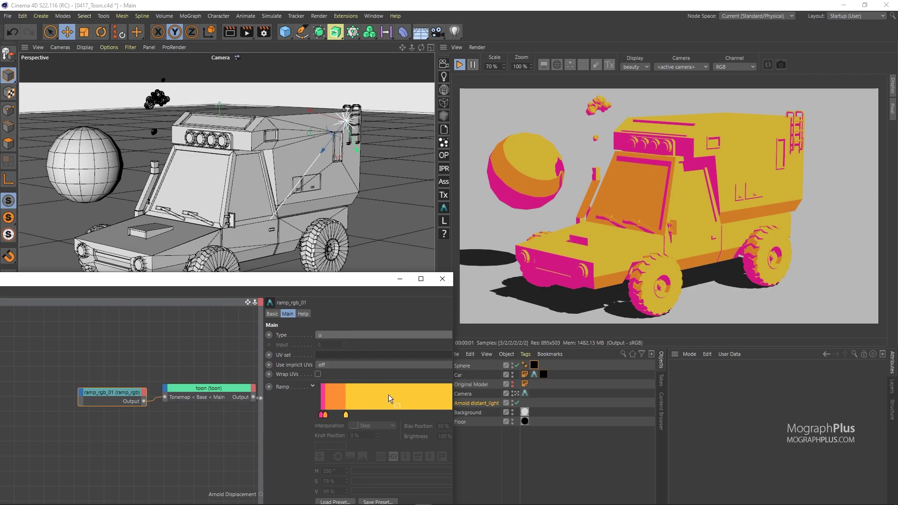
pyautogui.rightClick(326, 424)
pyautogui.press('Escape')
pyautogui.moveTo(373, 279); pyautogui.dragTo(369, 237)
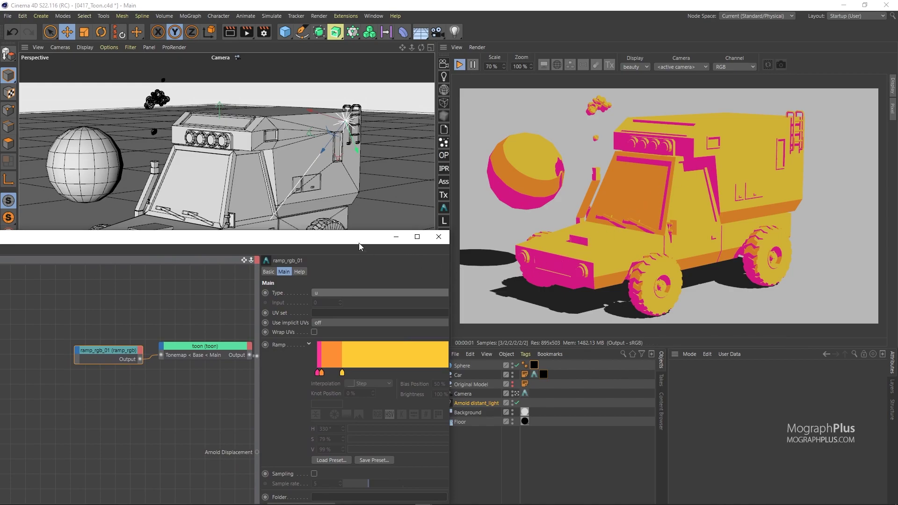
pyautogui.moveTo(358, 243); pyautogui.dragTo(359, 150)
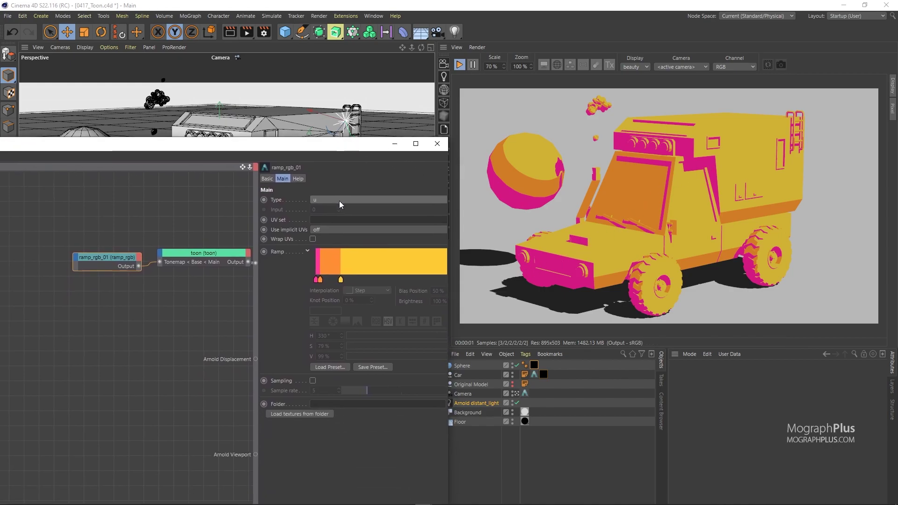
# Switch all ramp knots to Smooth interpolation, then back to Step.
pyautogui.rightClick(354, 259)
pyautogui.moveTo(393, 305)
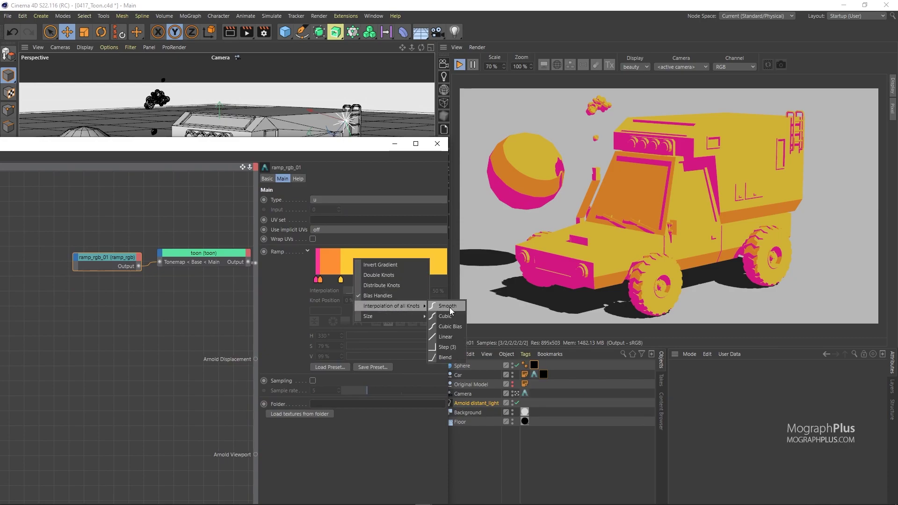
pyautogui.click(451, 308)
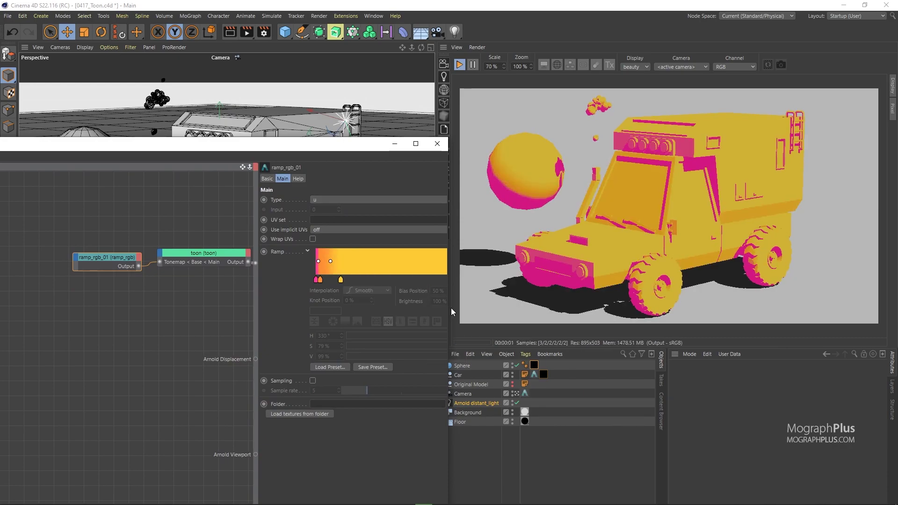
pyautogui.rightClick(369, 264)
pyautogui.moveTo(406, 315)
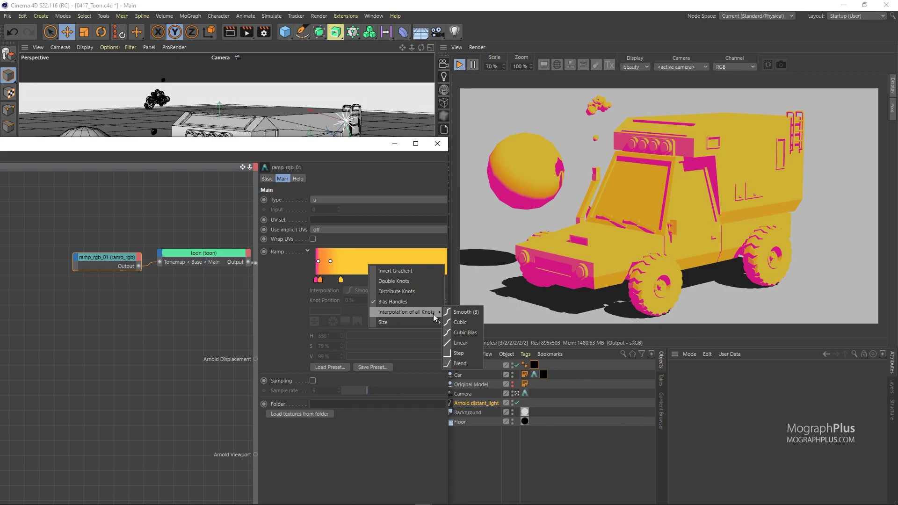
pyautogui.click(471, 352)
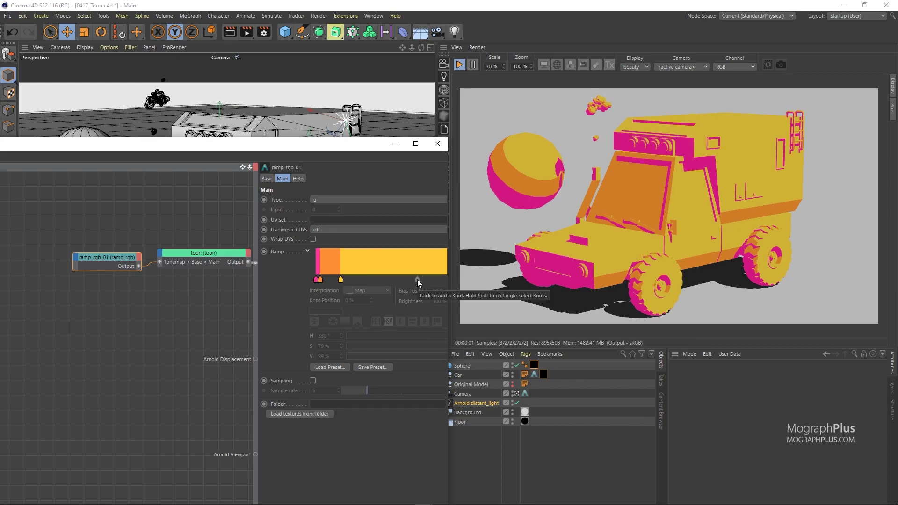
# Shift the shader nodes left and move the ramp's orange and yellow knots right.
pyautogui.keyDown('shift'); pyautogui.click(183, 254); pyautogui.keyUp('shift')
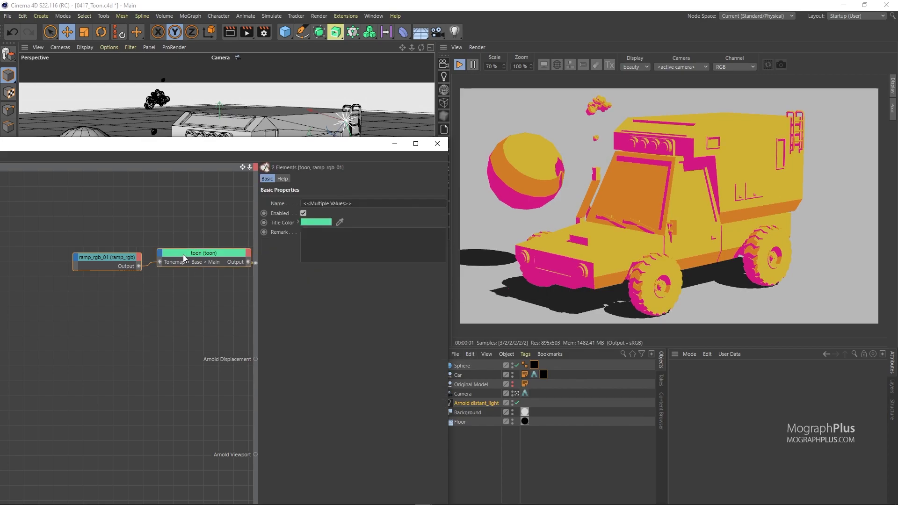
pyautogui.moveTo(183, 255); pyautogui.dragTo(166, 251)
pyautogui.click(154, 236)
pyautogui.click(115, 255)
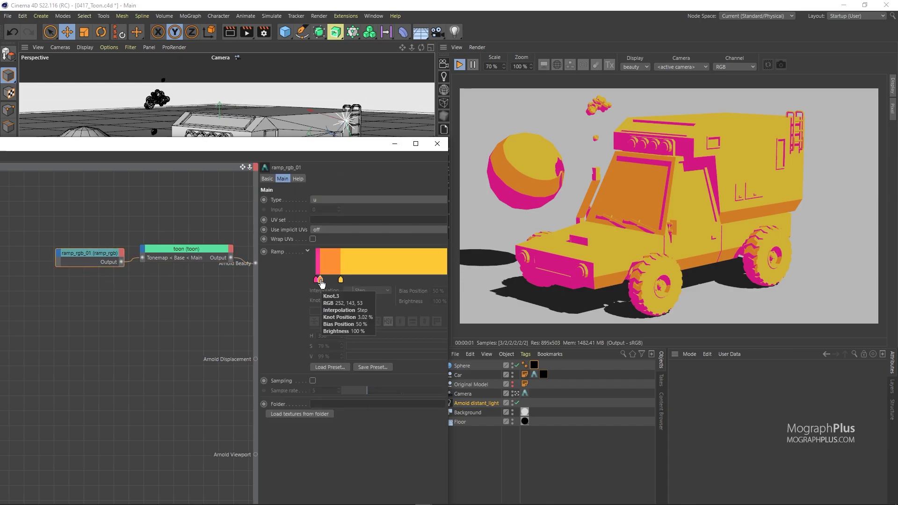
pyautogui.moveTo(321, 282); pyautogui.dragTo(332, 285)
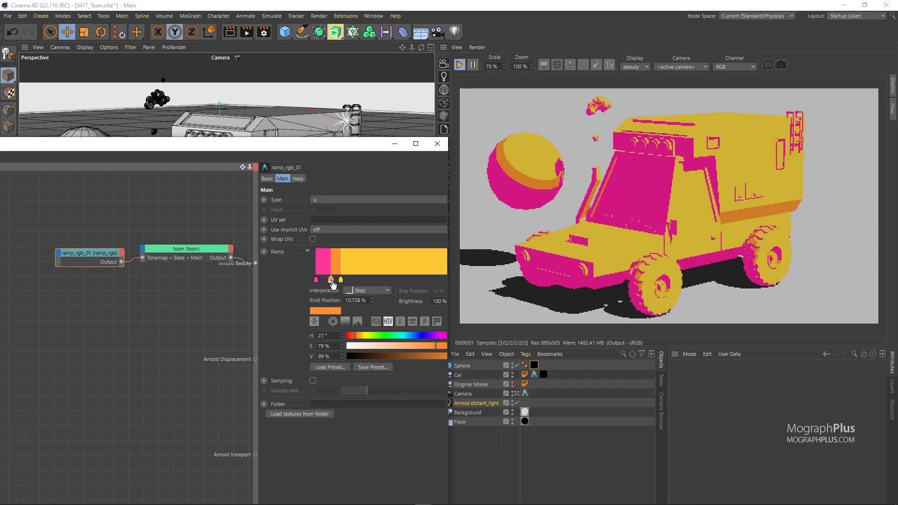
pyautogui.moveTo(340, 280); pyautogui.dragTo(347, 282)
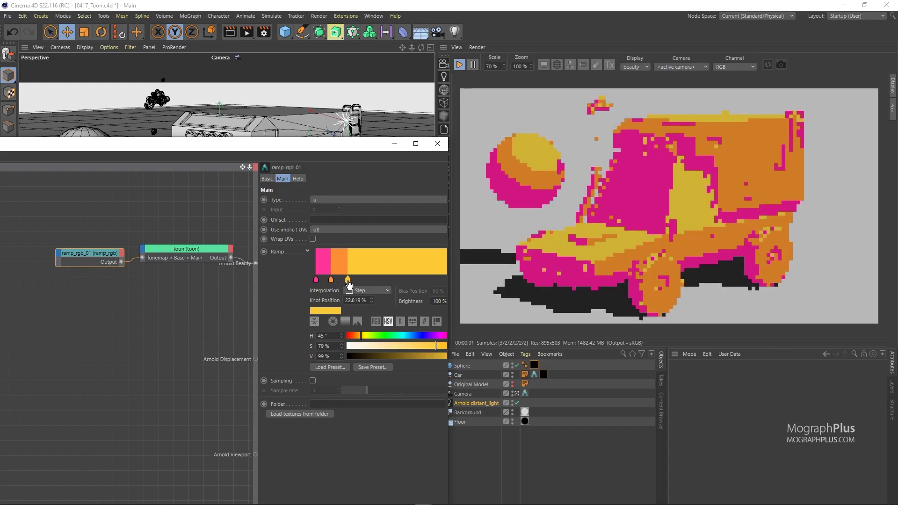
# Add a green ramp knot at hue 94° and place it at about 14.8%.
pyautogui.click(340, 279)
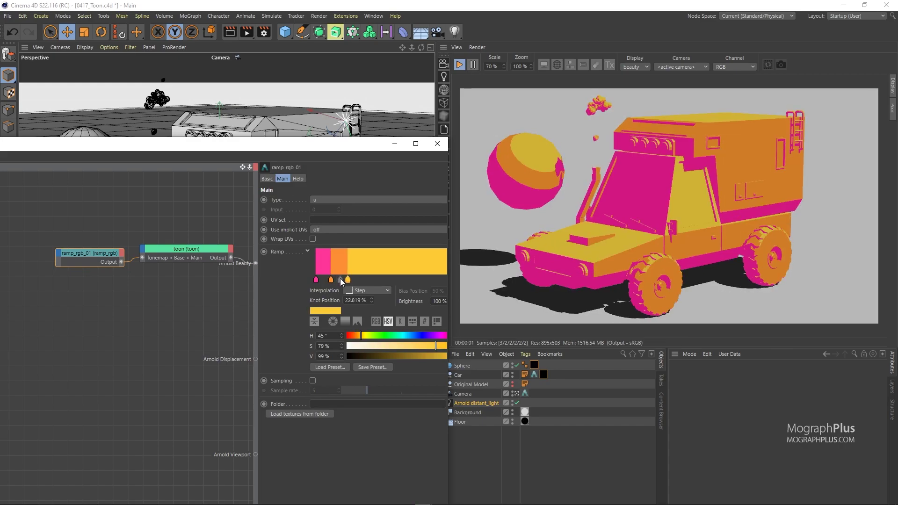
pyautogui.click(370, 335)
pyautogui.moveTo(370, 334); pyautogui.dragTo(377, 336)
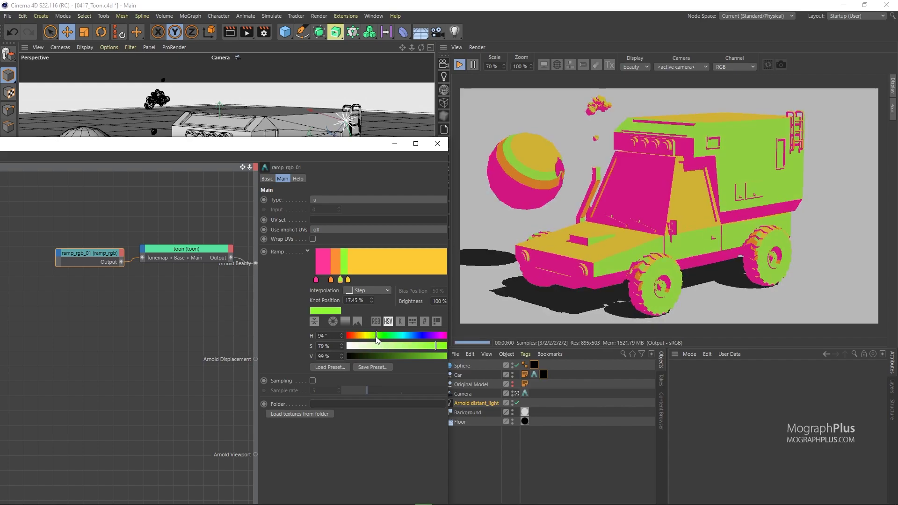
pyautogui.click(332, 280)
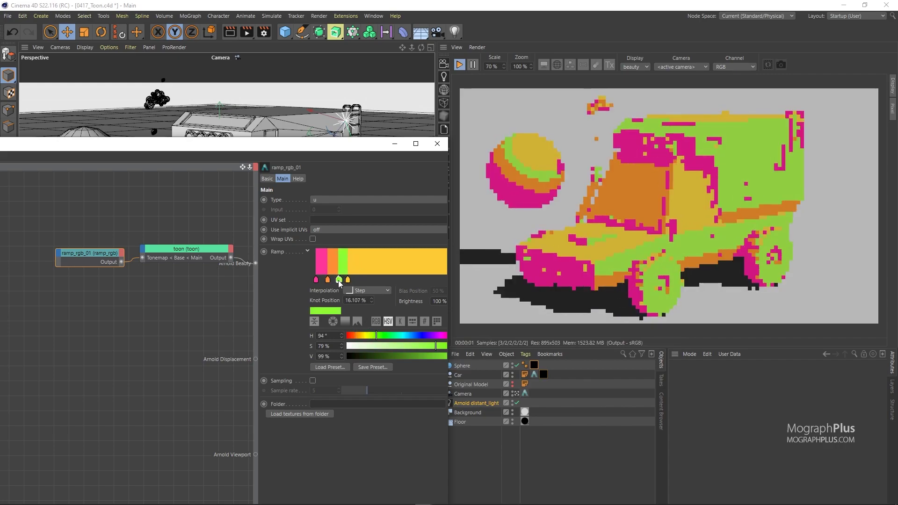
pyautogui.moveTo(333, 280); pyautogui.dragTo(331, 280)
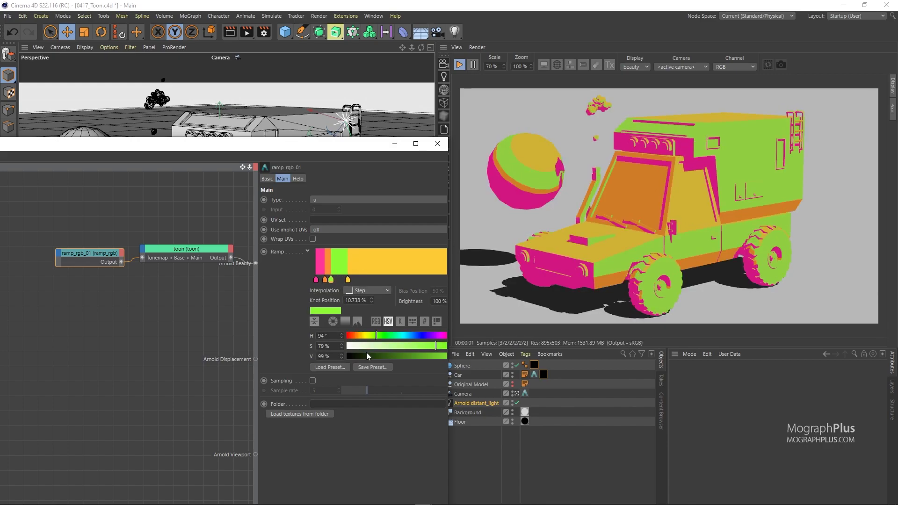
pyautogui.moveTo(332, 280); pyautogui.dragTo(337, 280)
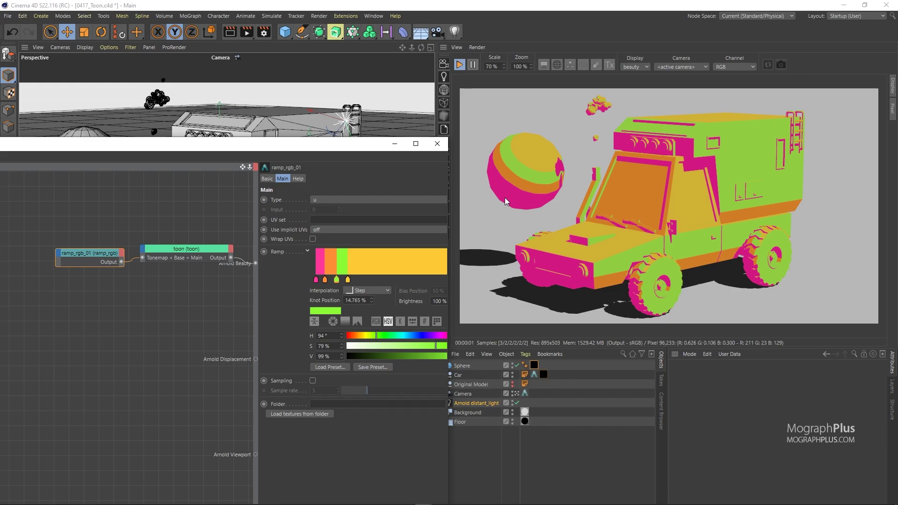
# Set the toon's Base Weight to 0 and Emission Weight to 1, then expand Edge.
pyautogui.click(202, 251)
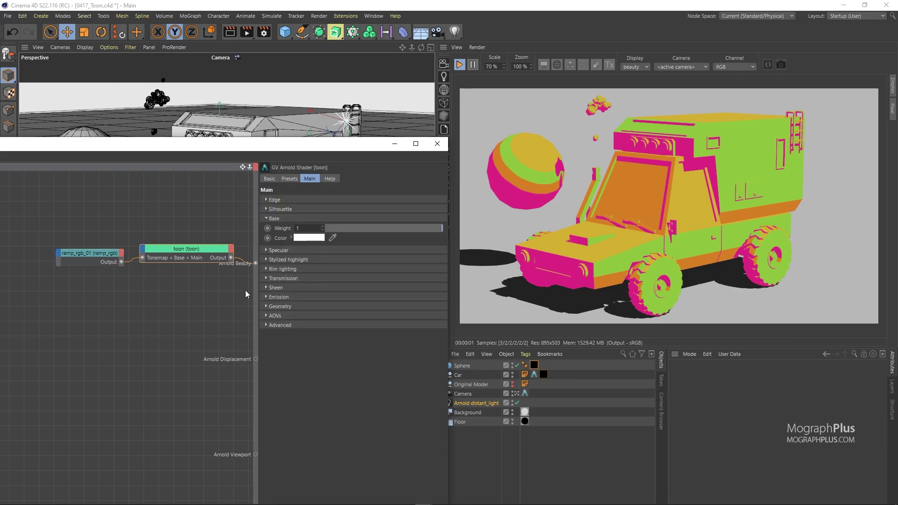
pyautogui.moveTo(341, 230); pyautogui.dragTo(325, 230)
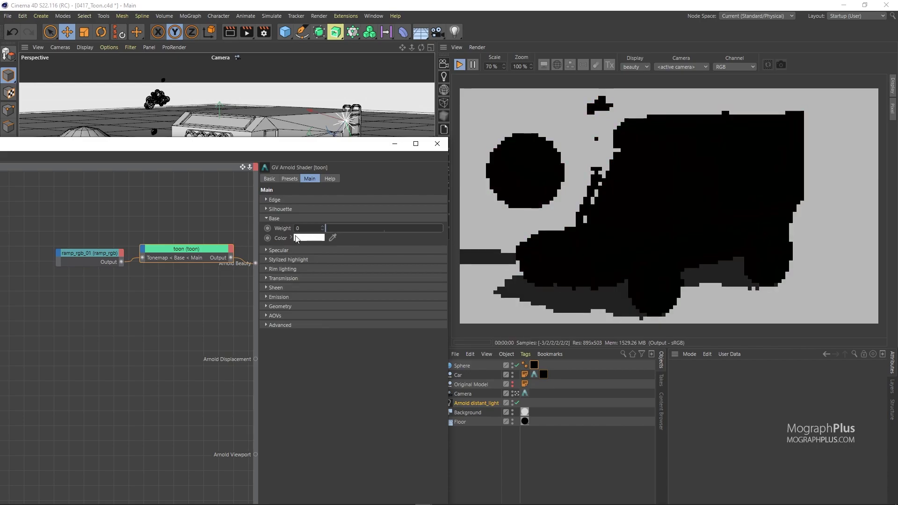
pyautogui.click(283, 297)
pyautogui.moveTo(397, 308); pyautogui.dragTo(466, 306)
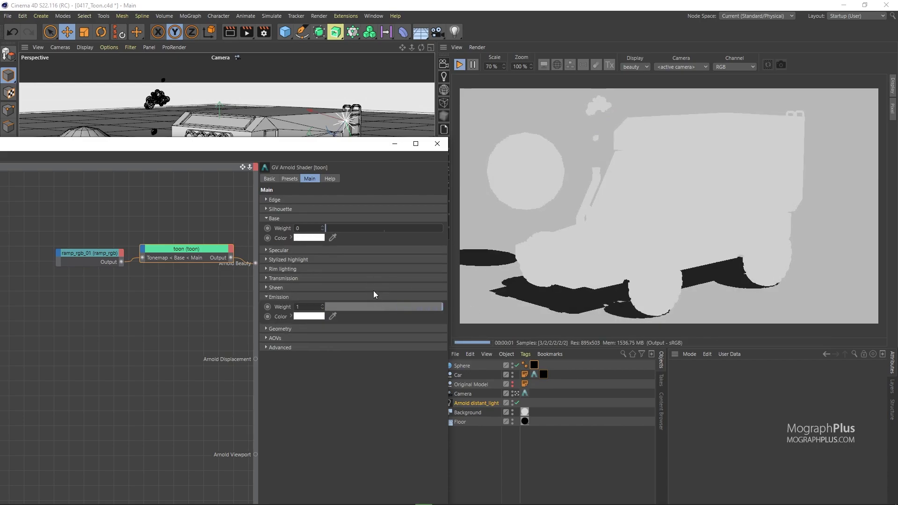
pyautogui.click(284, 200)
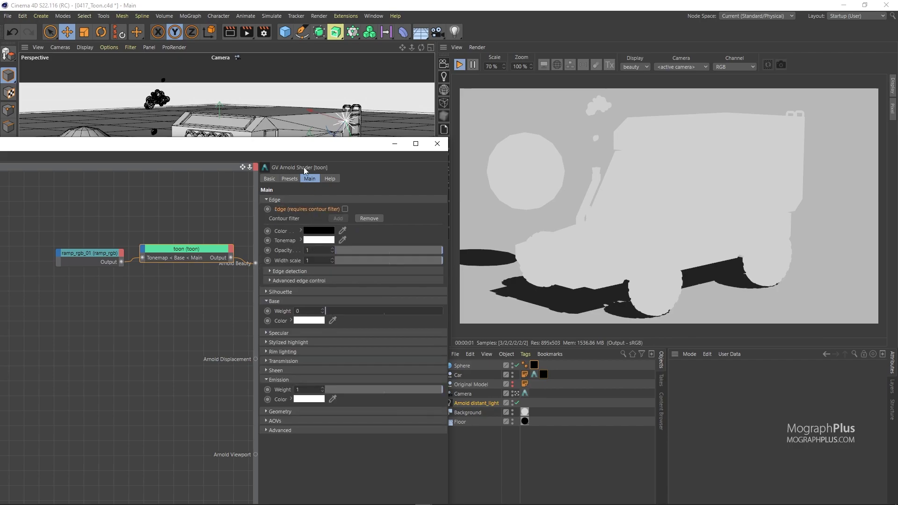
# Confirm the Arnold renderer's default filter is contour_filter with width 2, then close the window.
pyautogui.click(261, 32)
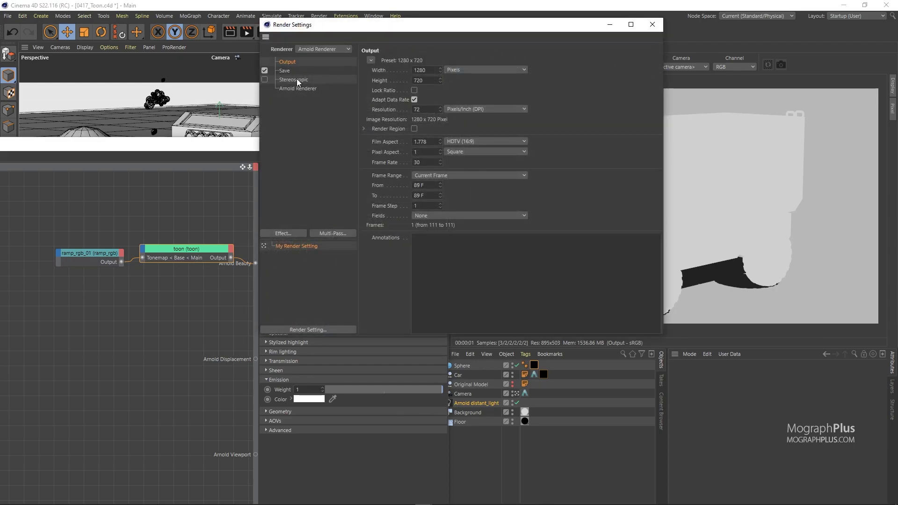
pyautogui.click(308, 88)
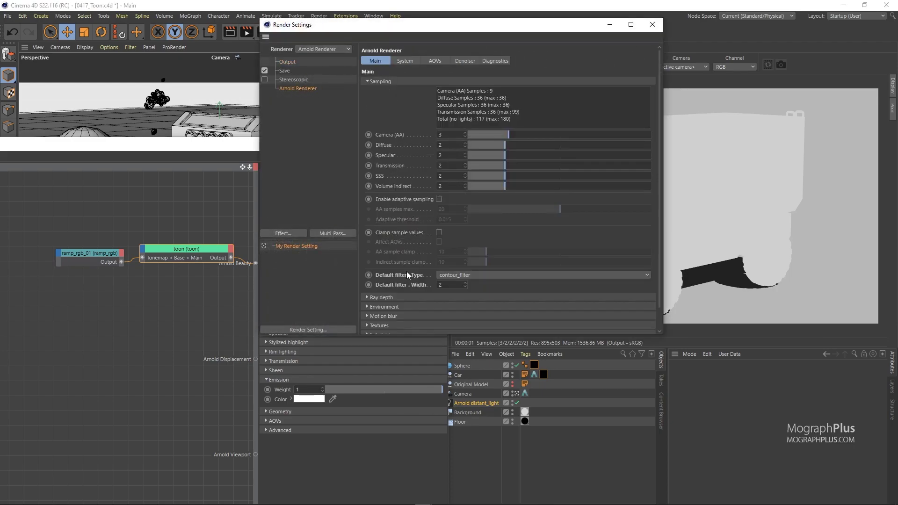
pyautogui.click(460, 276)
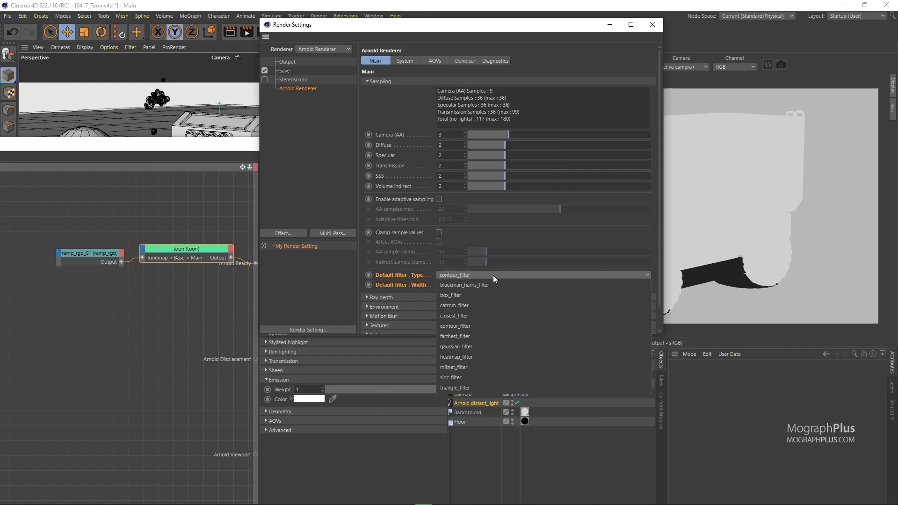
pyautogui.click(479, 327)
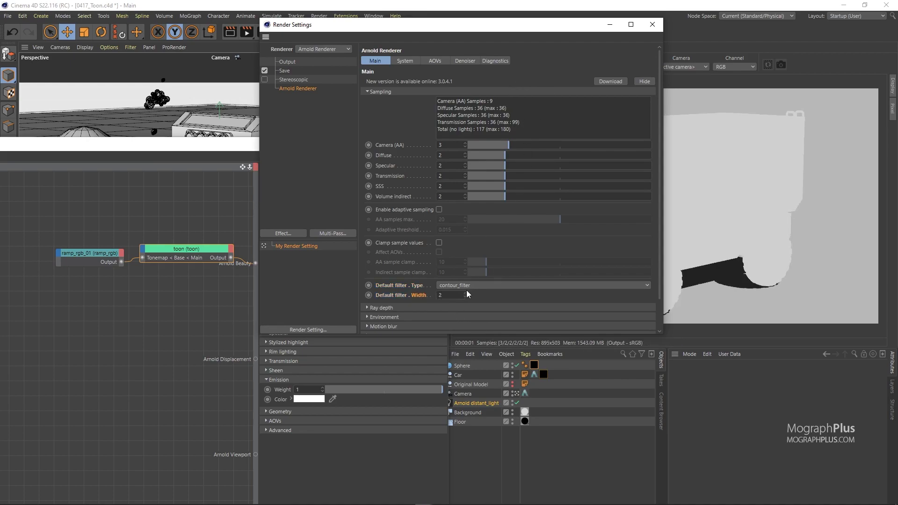
pyautogui.click(452, 296)
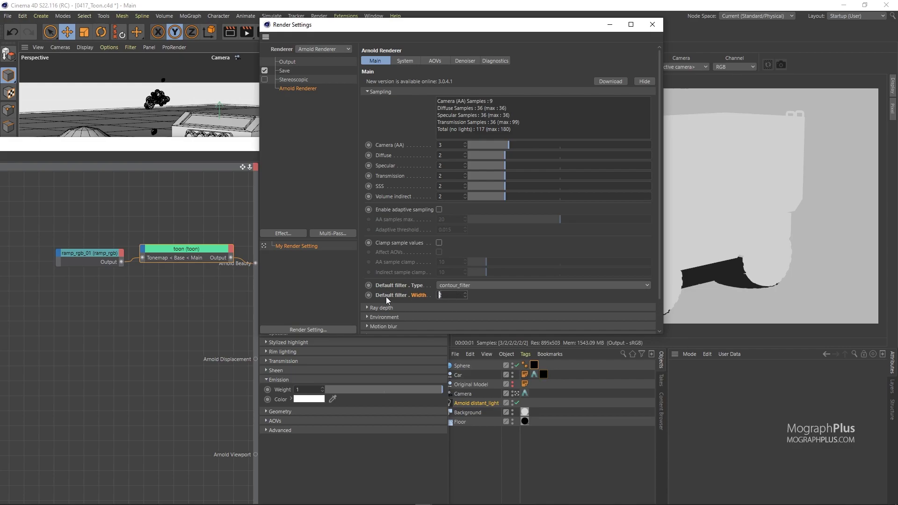
# Close the render settings and turn the toon edge outlines back on.
pyautogui.click(653, 27)
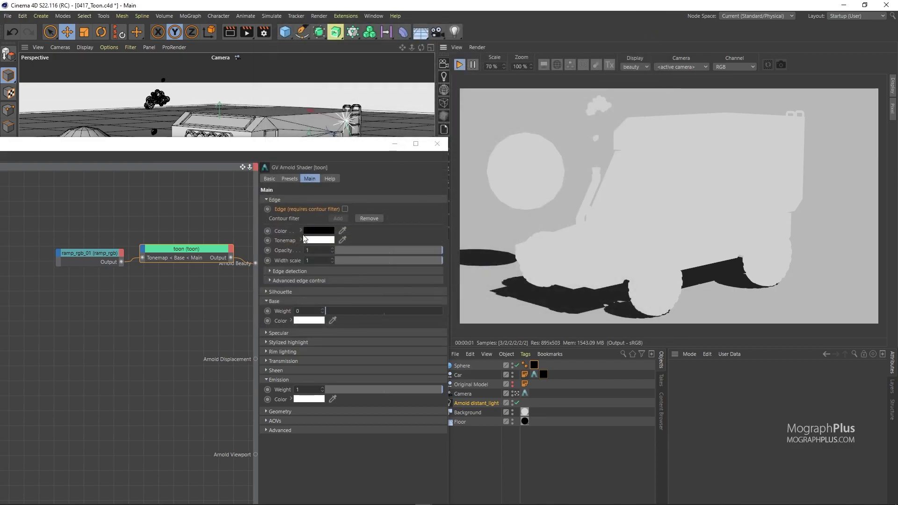
pyautogui.click(341, 209)
pyautogui.click(344, 209)
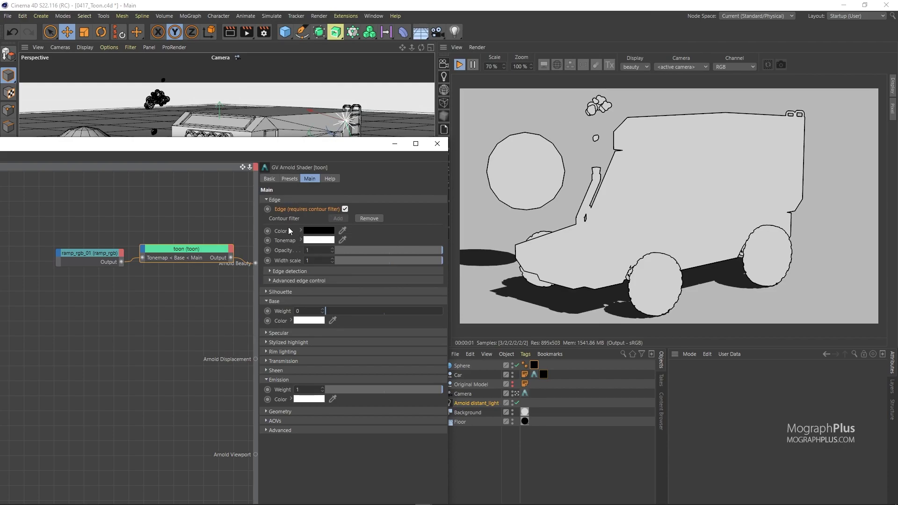
# Change the edge colour from purple to magenta at hue 322° and try lowering the edge Opacity.
pyautogui.click(314, 232)
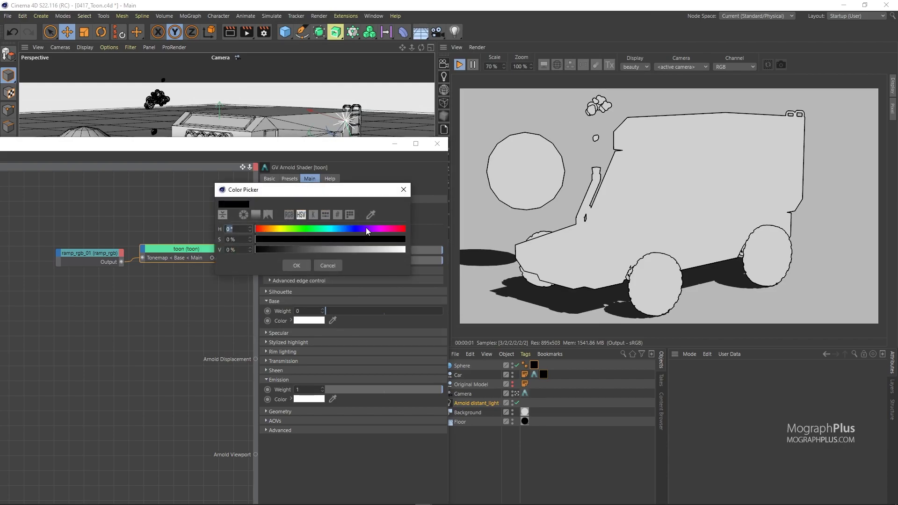
pyautogui.moveTo(366, 227); pyautogui.dragTo(366, 252)
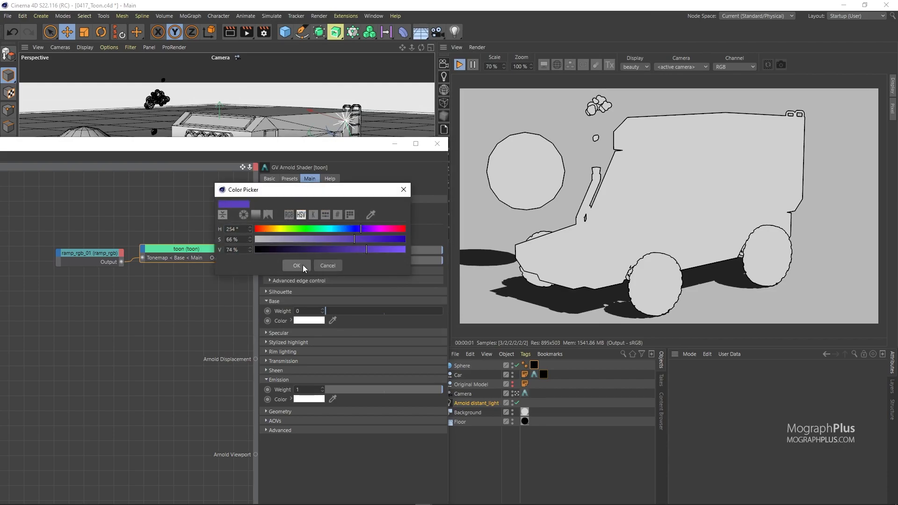
pyautogui.click(303, 266)
pyautogui.click(301, 231)
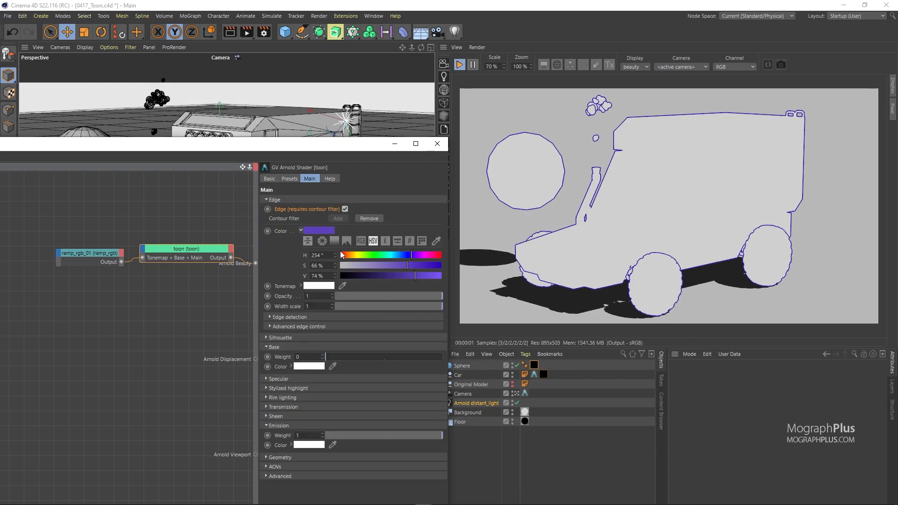
pyautogui.moveTo(423, 256); pyautogui.dragTo(431, 255)
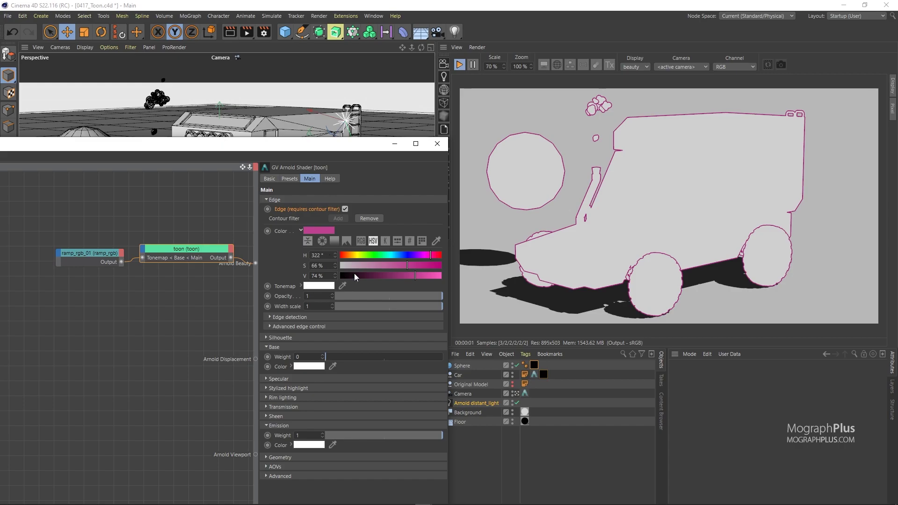
pyautogui.moveTo(385, 296); pyautogui.dragTo(472, 293)
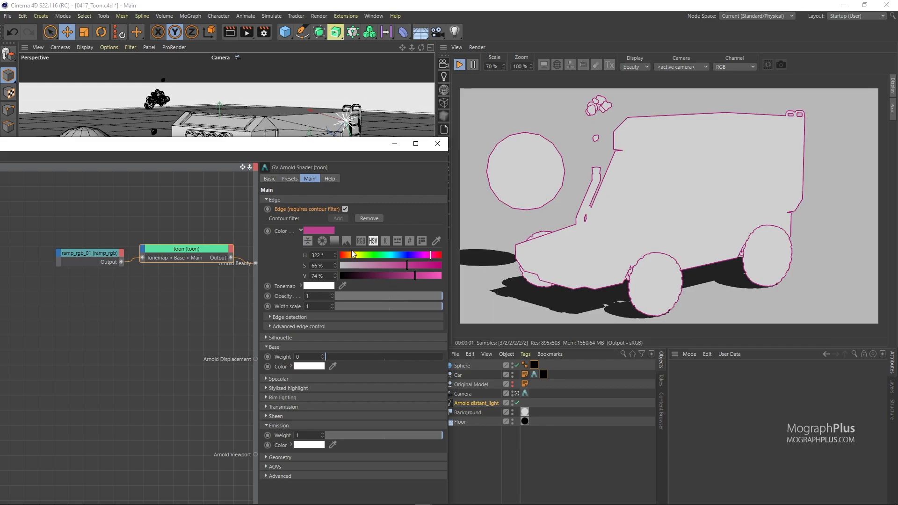
pyautogui.moveTo(306, 150); pyautogui.dragTo(227, 106)
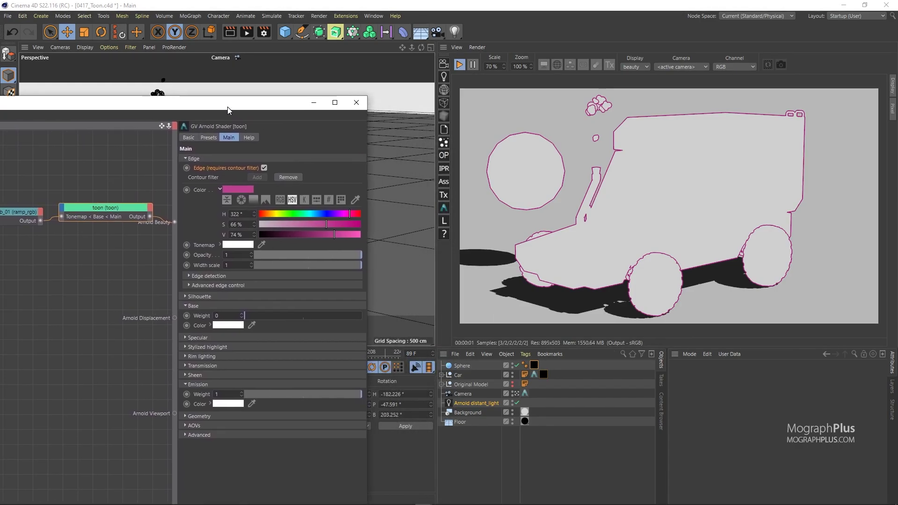
pyautogui.click(264, 32)
pyautogui.click(462, 298)
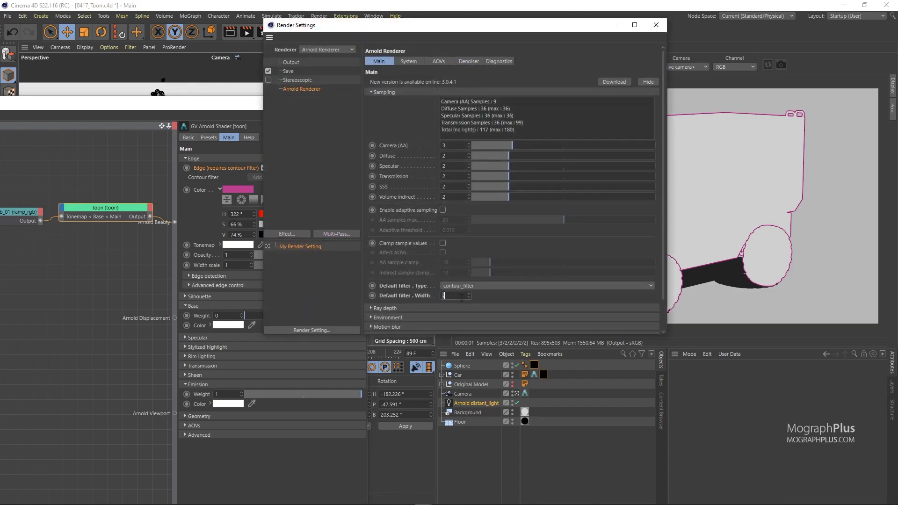
pyautogui.write('6')
pyautogui.press('Return')
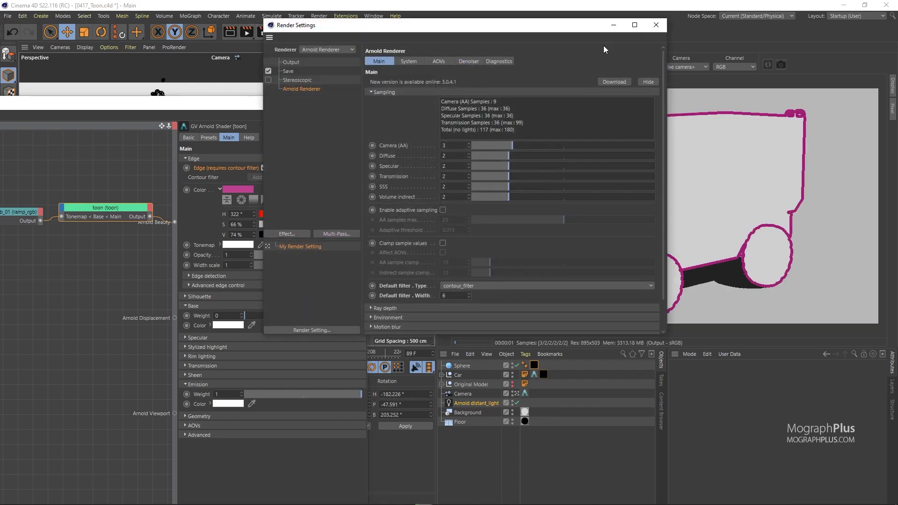
pyautogui.moveTo(592, 26); pyautogui.dragTo(767, 363)
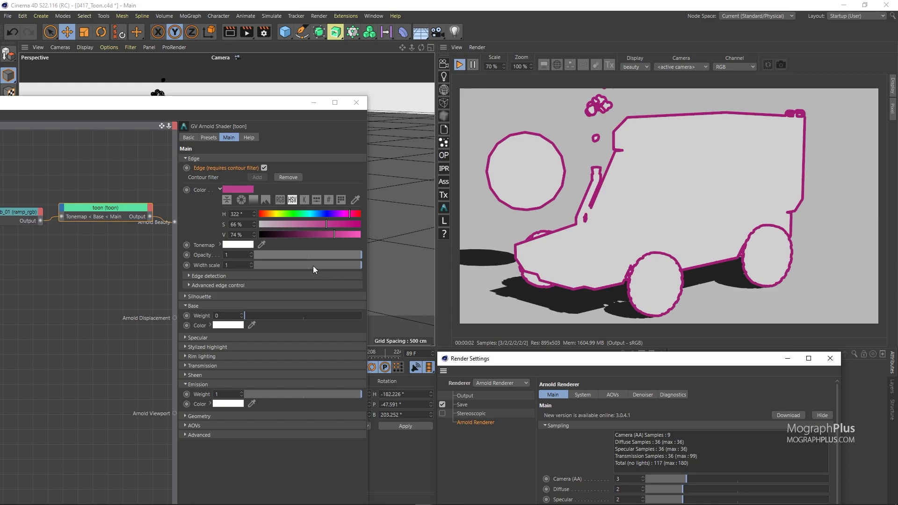
pyautogui.moveTo(320, 266); pyautogui.dragTo(390, 275)
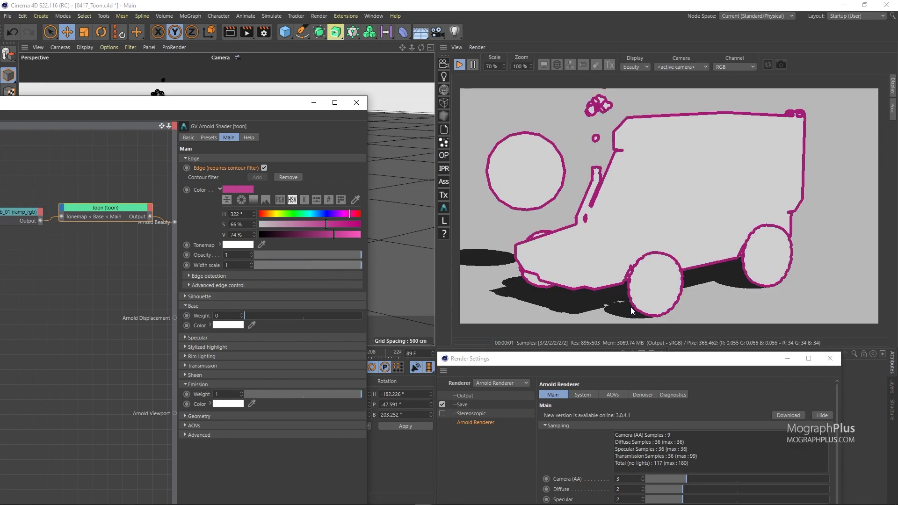
pyautogui.moveTo(608, 355); pyautogui.dragTo(513, 224)
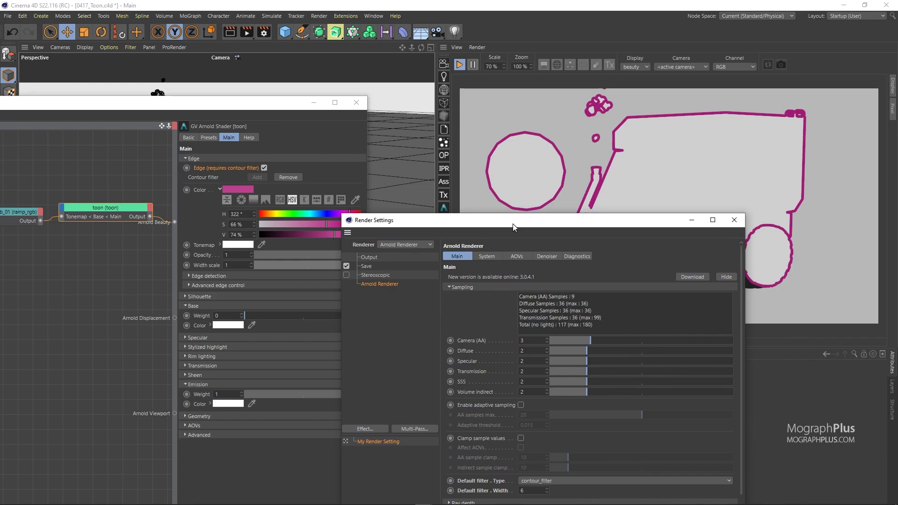
pyautogui.moveTo(513, 224); pyautogui.dragTo(420, 145)
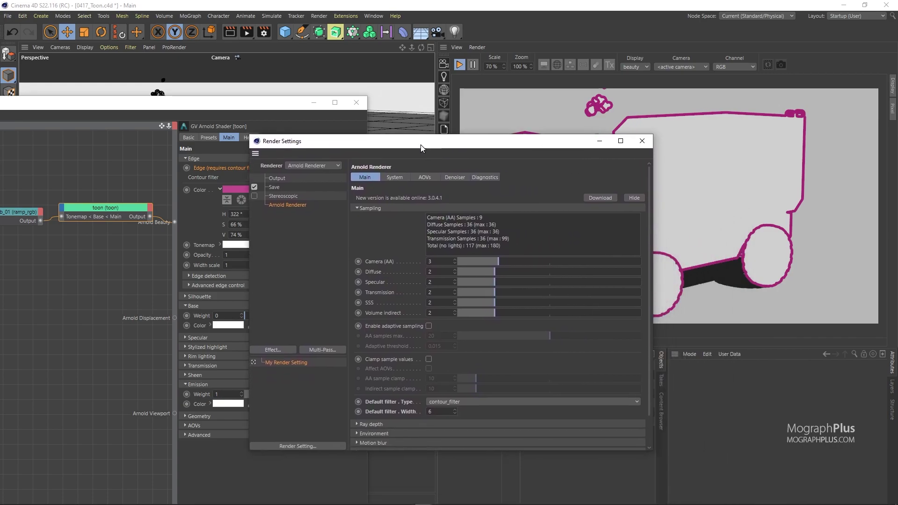
pyautogui.click(441, 411)
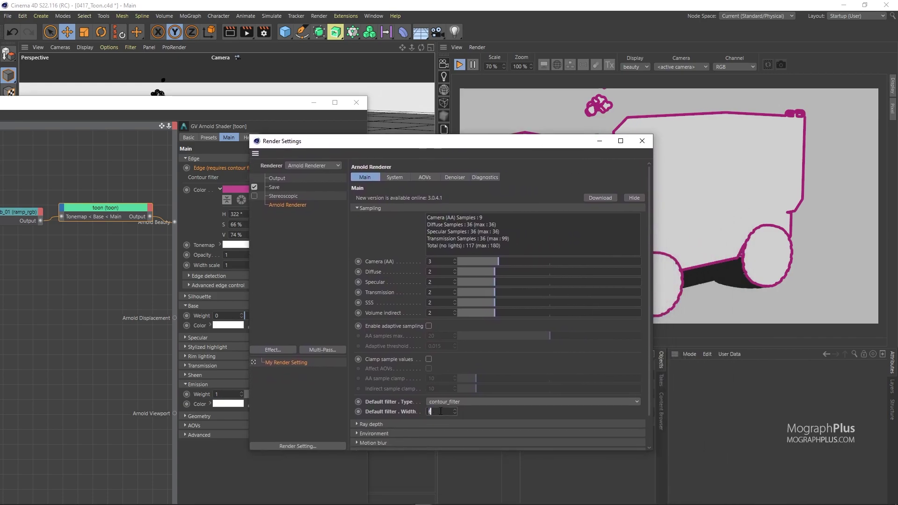
pyautogui.click(646, 144)
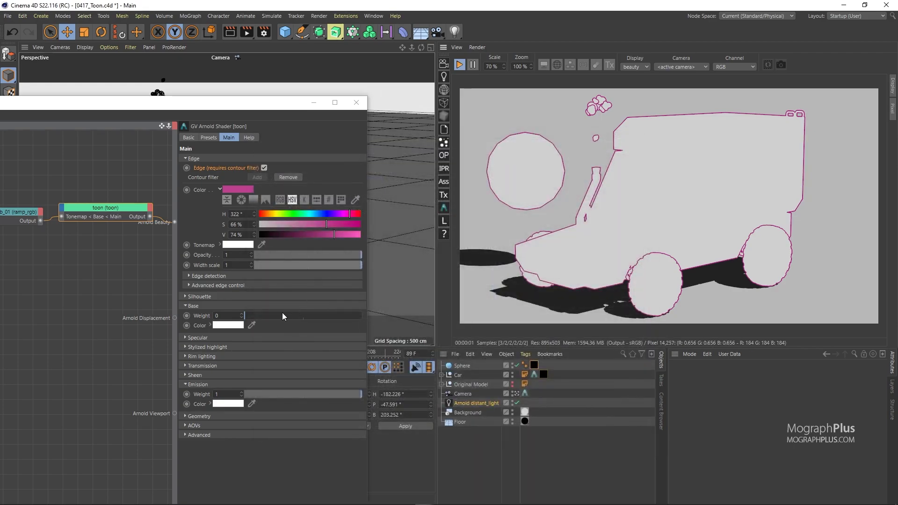
# Lower the edge angle threshold step by step from 132° to 5° and set the edge colour value to 0% for black.
pyautogui.click(235, 265)
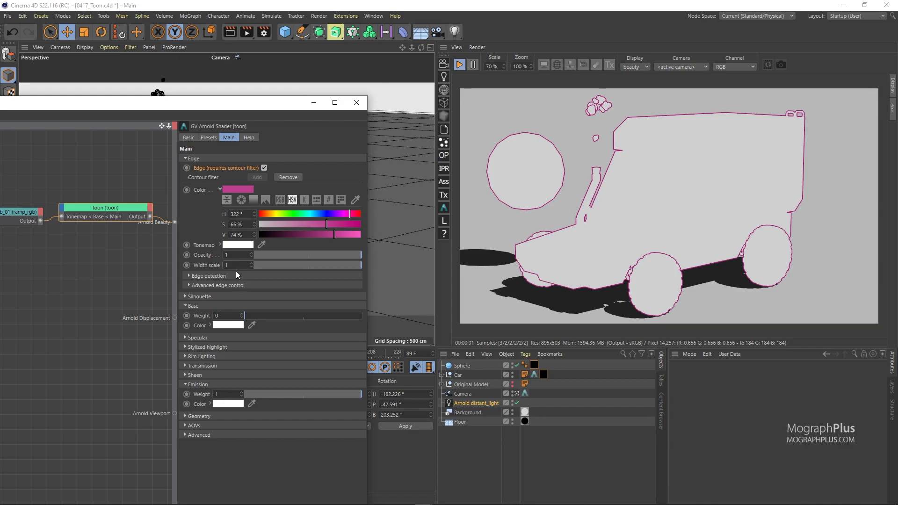
pyautogui.click(234, 275)
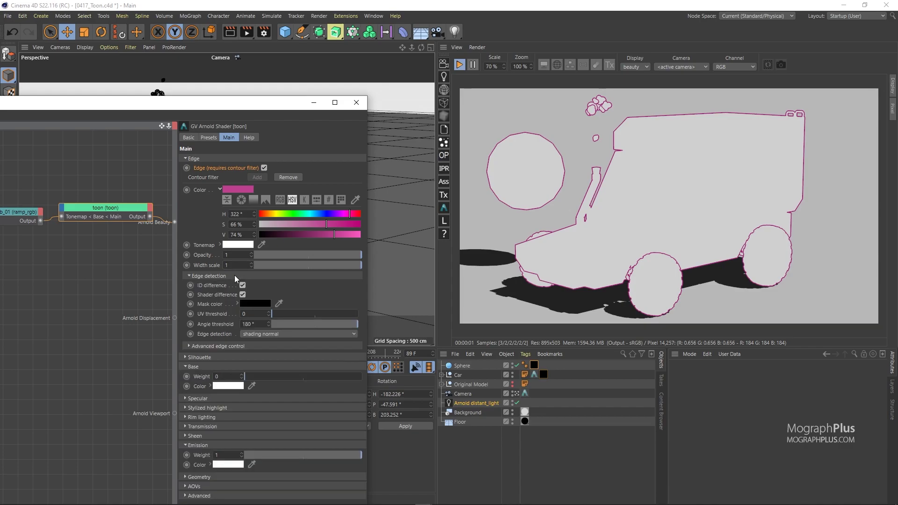
pyautogui.click(335, 325)
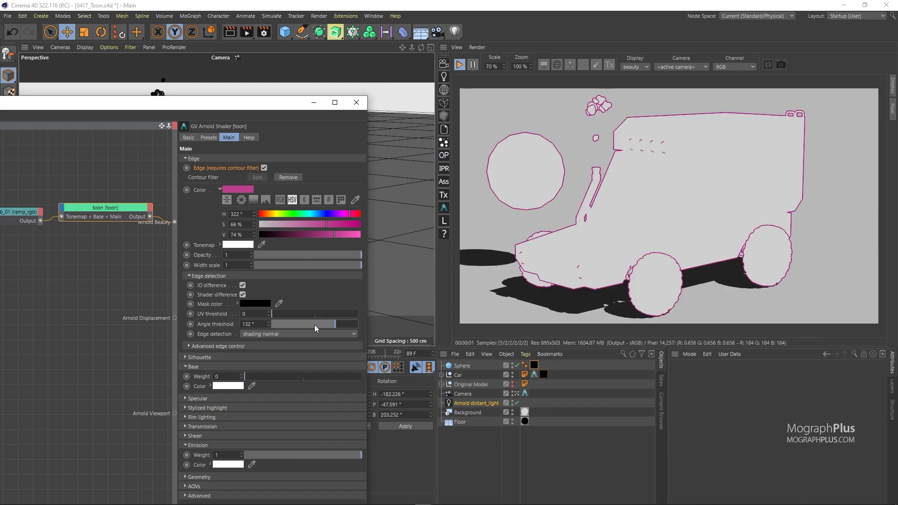
pyautogui.click(312, 325)
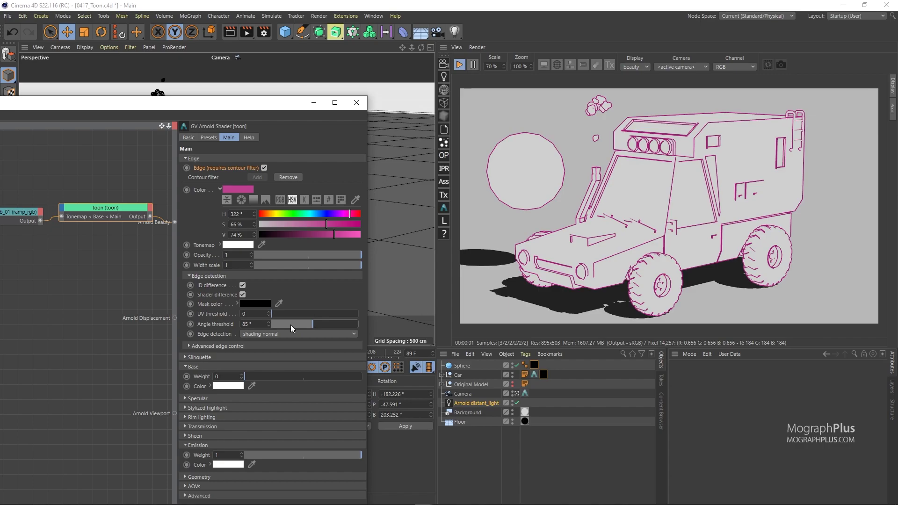
pyautogui.click(296, 324)
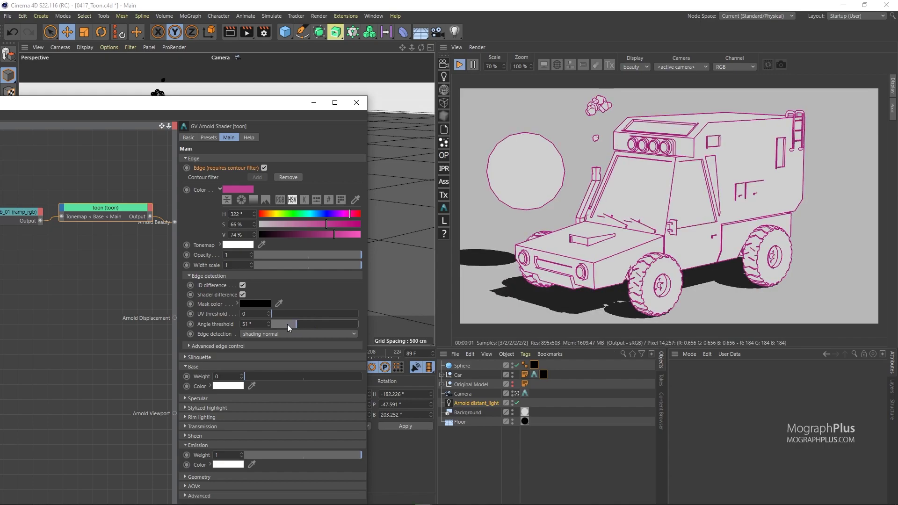
pyautogui.click(287, 324)
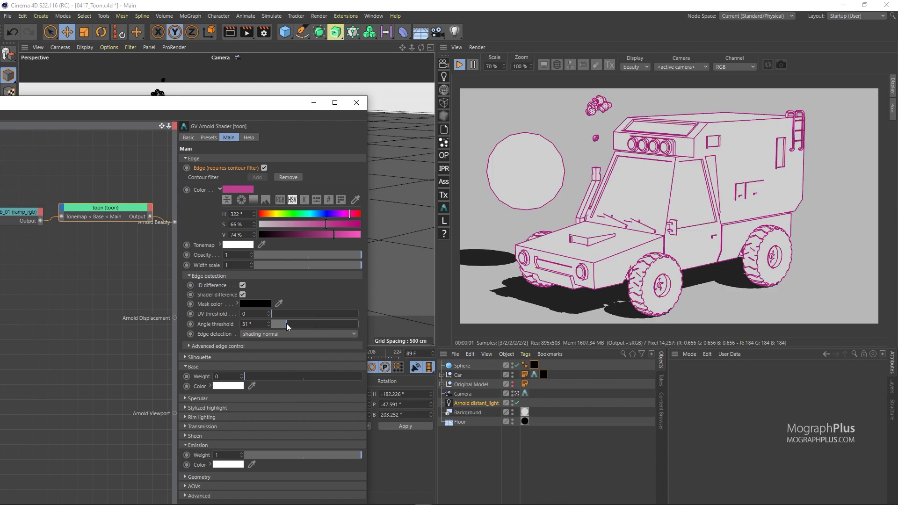
pyautogui.click(279, 324)
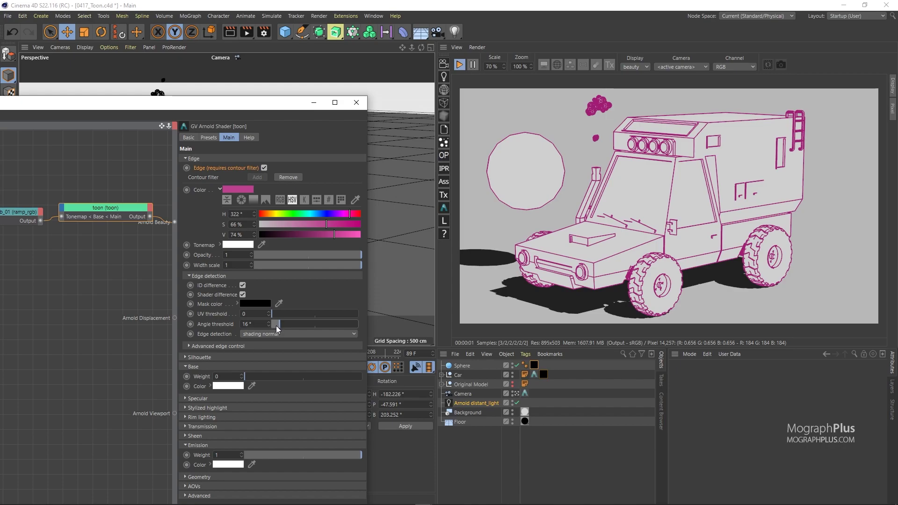
pyautogui.click(274, 325)
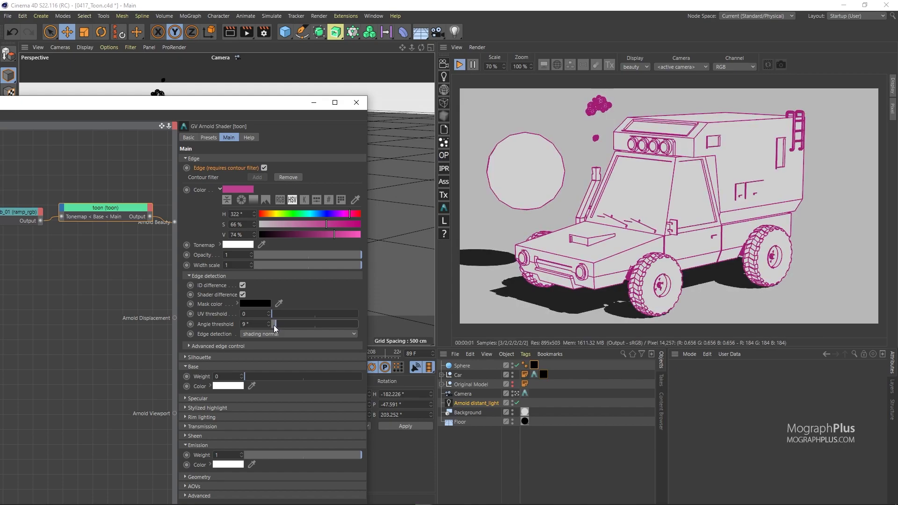
pyautogui.doubleClick(265, 324)
pyautogui.write('5')
pyautogui.press('Return')
pyautogui.moveTo(281, 234); pyautogui.dragTo(209, 222)
pyautogui.moveTo(254, 108); pyautogui.dragTo(301, 67)
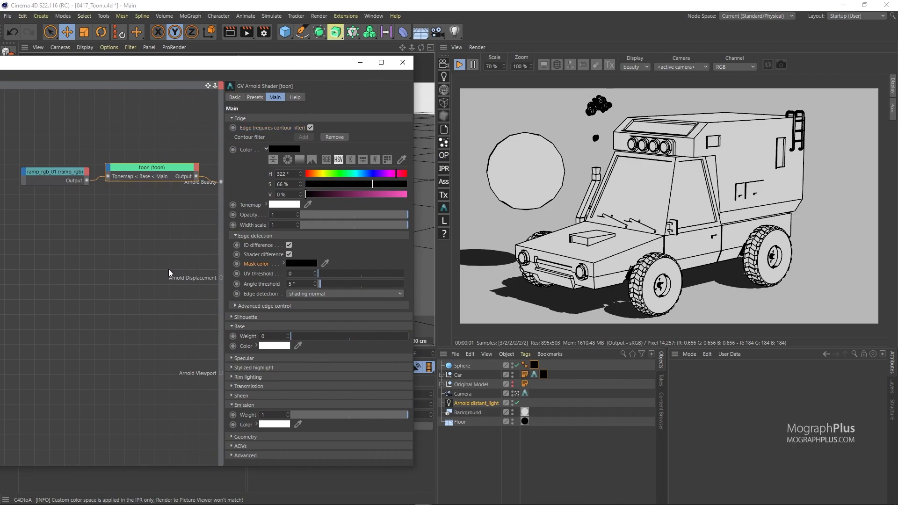
# Add a C4D Noise node and wire its output into Arnold Beauty.
pyautogui.click(119, 254)
pyautogui.press('Tab')
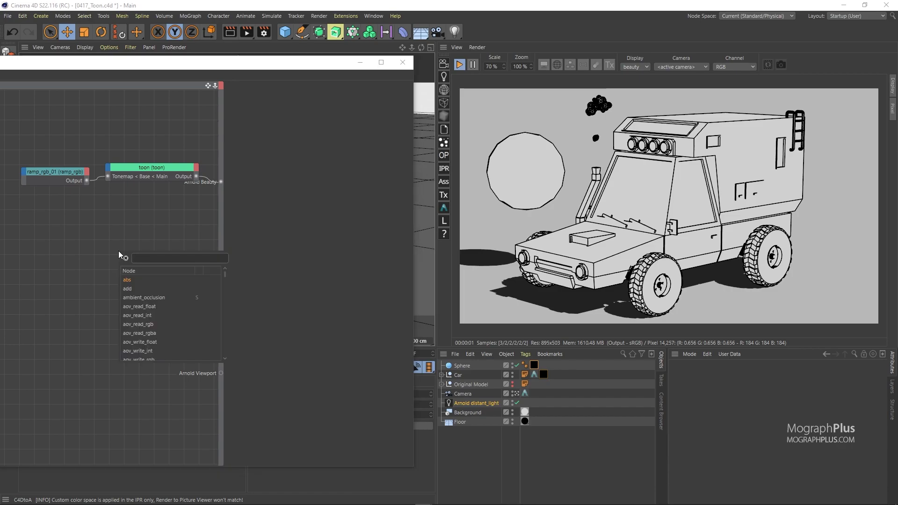
pyautogui.write('noise')
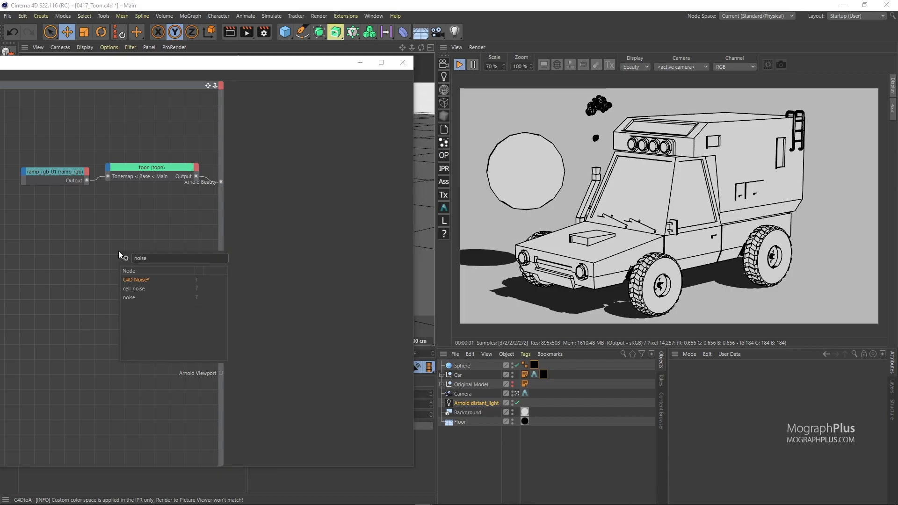
pyautogui.press('Return')
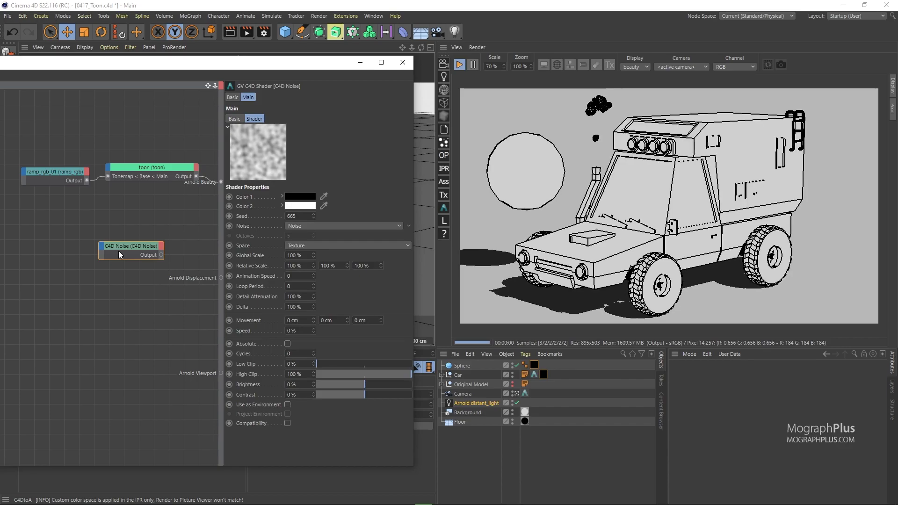
pyautogui.moveTo(143, 244); pyautogui.dragTo(118, 259)
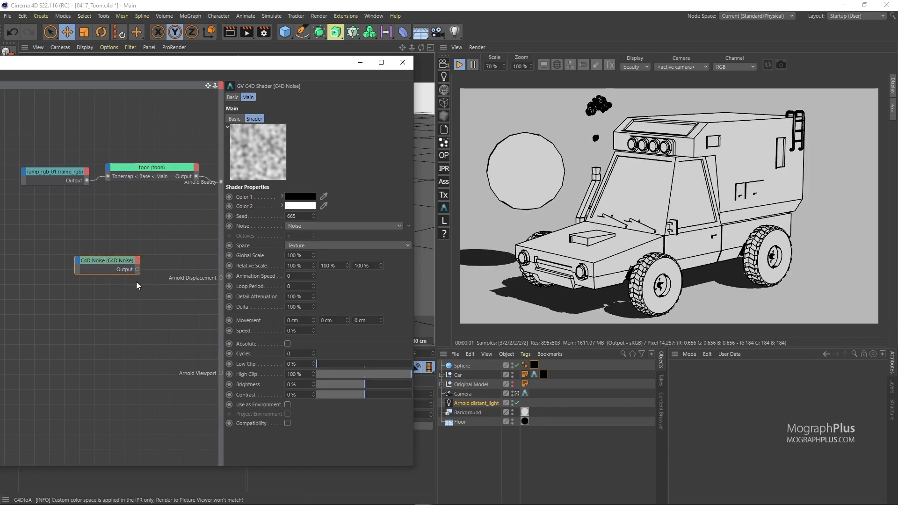
pyautogui.moveTo(139, 270); pyautogui.dragTo(221, 182)
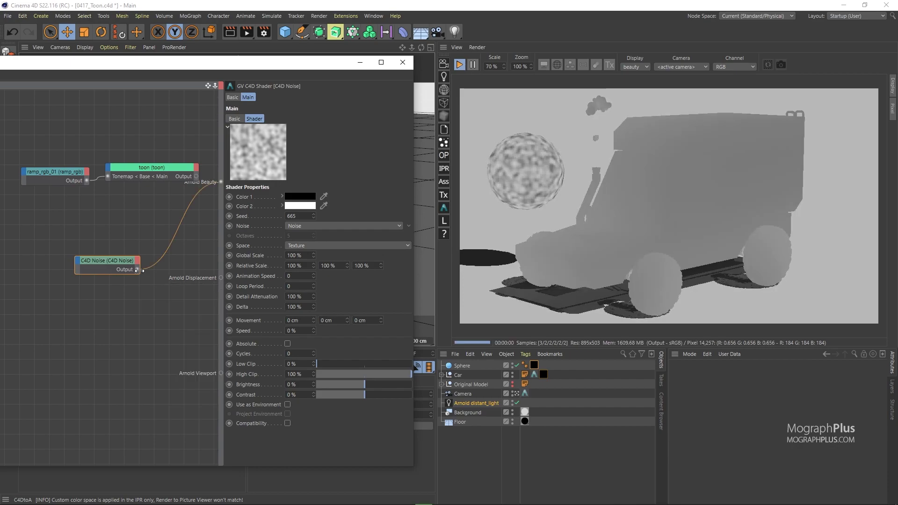
# Set the noise to Sema type, World space and 500% global scale, then inspect the render.
pyautogui.click(337, 225)
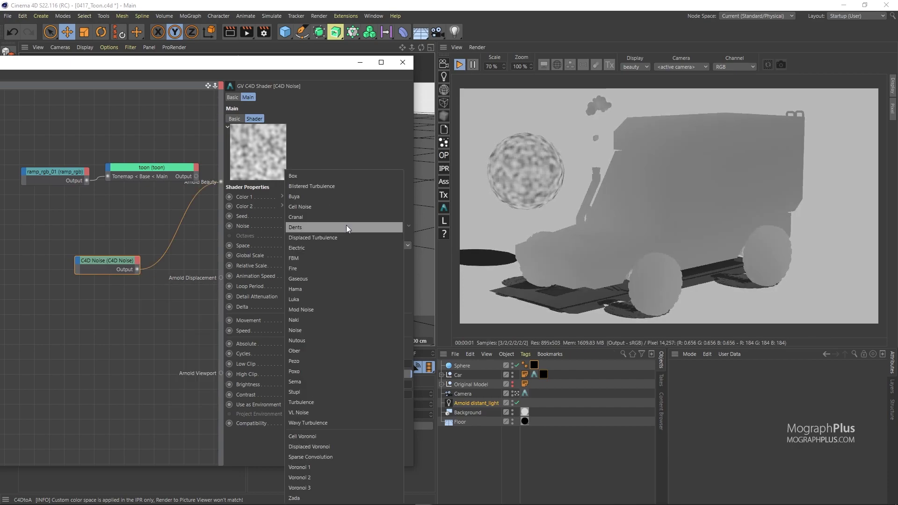
pyautogui.click(324, 382)
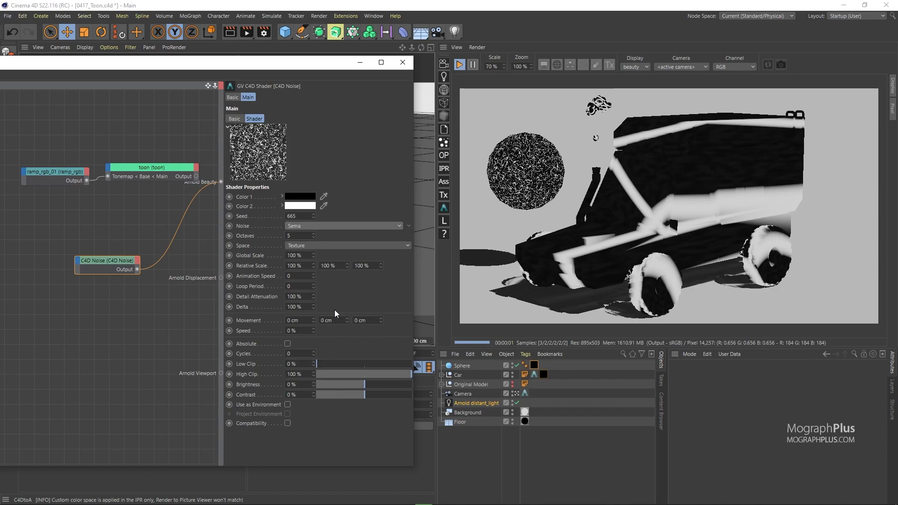
pyautogui.click(313, 246)
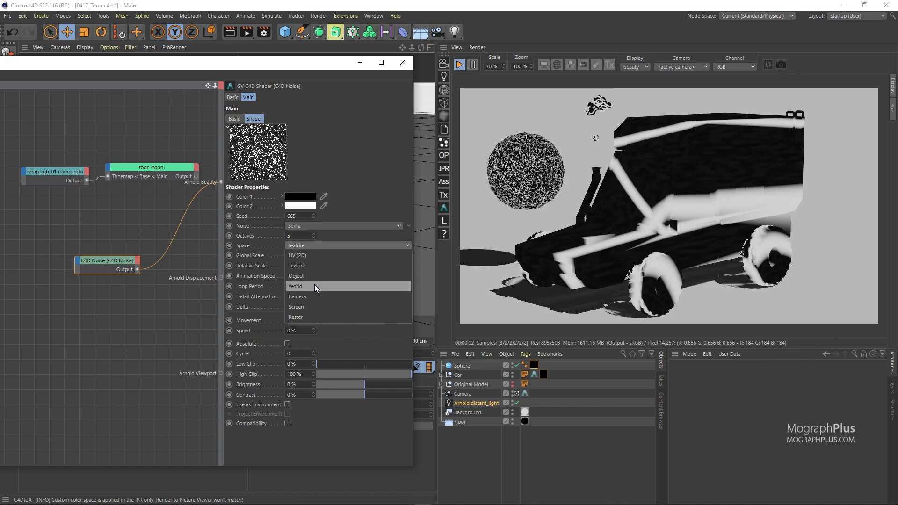
pyautogui.click(314, 285)
pyautogui.click(300, 255)
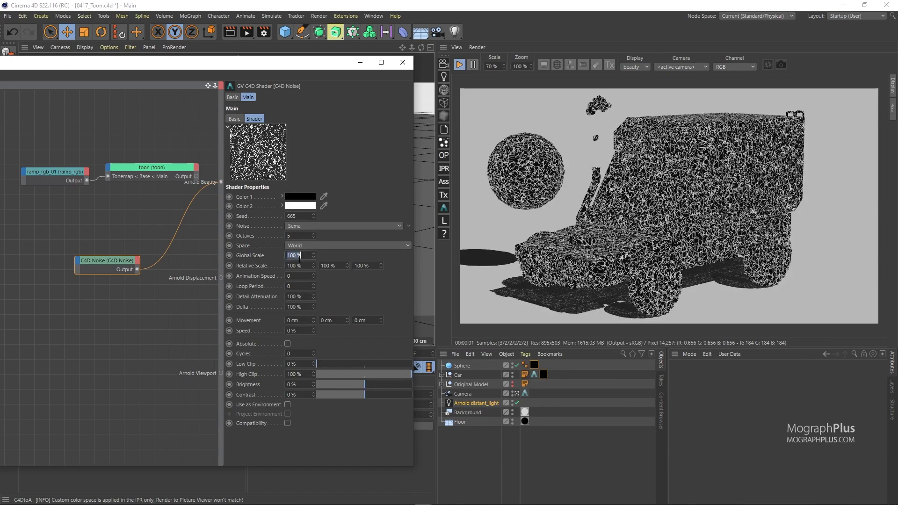
pyautogui.write('500')
pyautogui.press('Return')
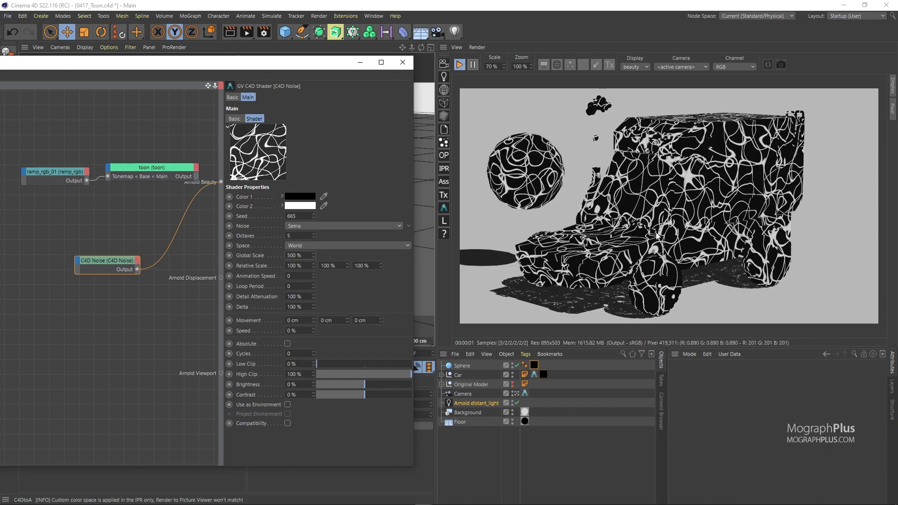
pyautogui.scroll(3, 646, 184)
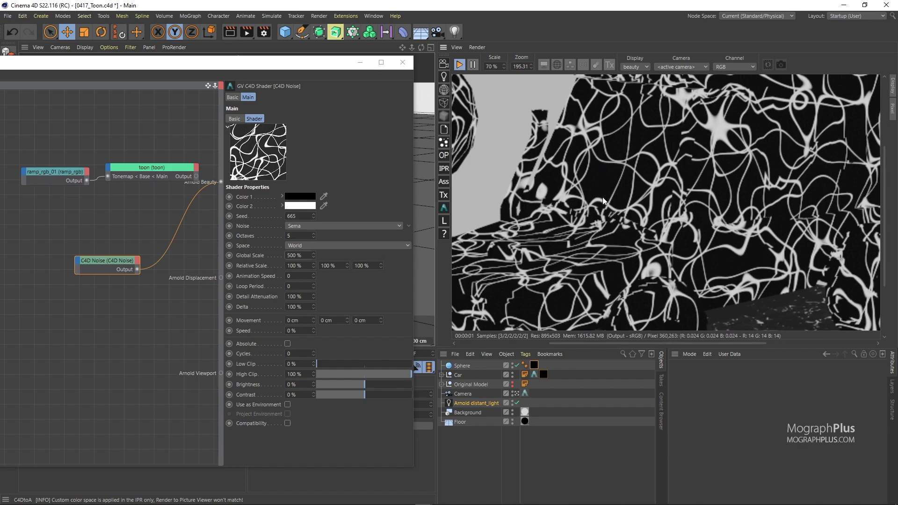
pyautogui.scroll(-2, 603, 203)
pyautogui.scroll(-1, 603, 202)
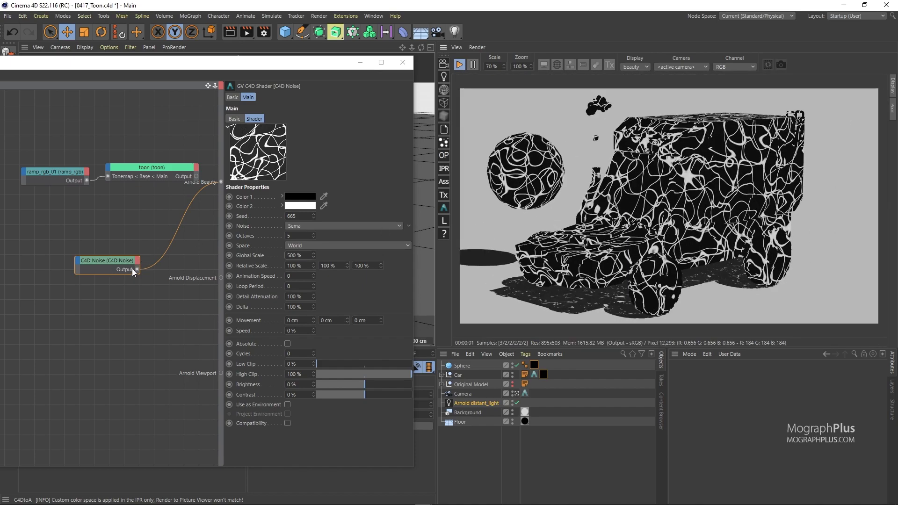
# Plug C4D Noise into the toon's Edge detection Mask color and set the toon as beauty shader.
pyautogui.moveTo(137, 268); pyautogui.dragTo(109, 167)
pyautogui.moveTo(168, 173)
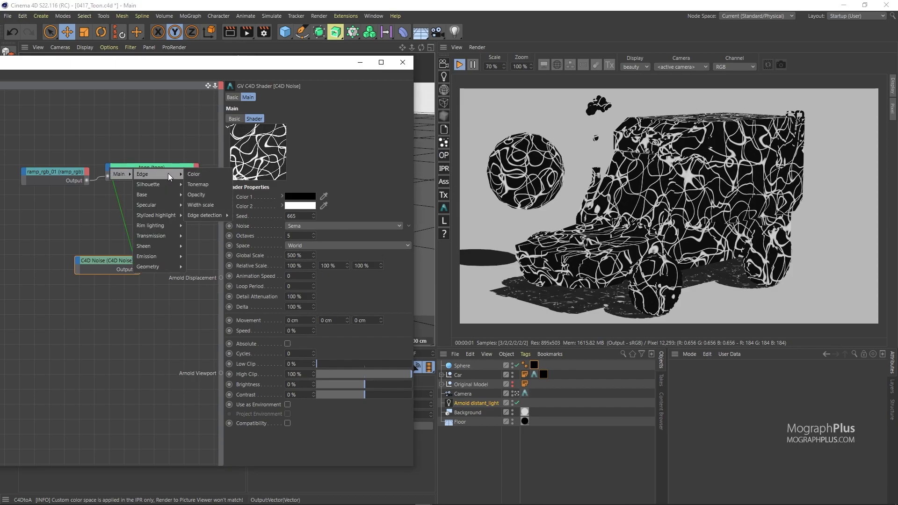
pyautogui.moveTo(214, 215)
pyautogui.click(259, 218)
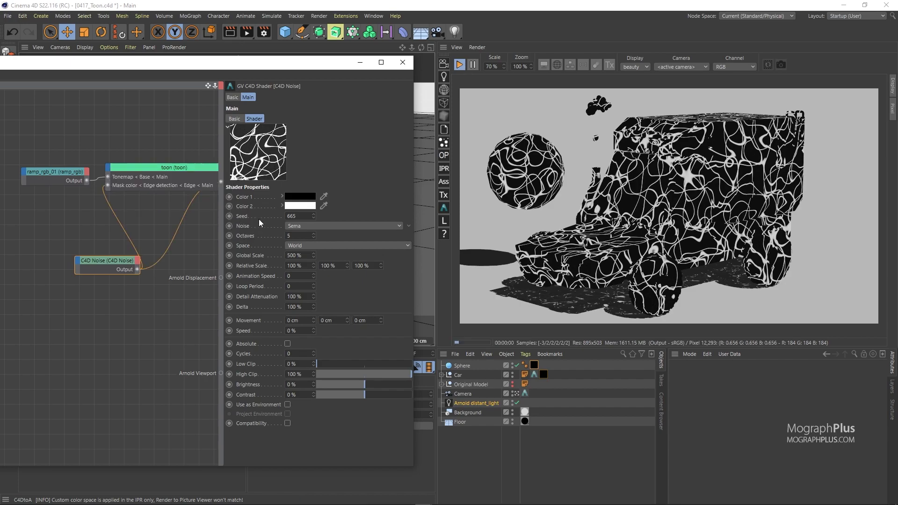
pyautogui.click(136, 181)
pyautogui.rightClick(137, 181)
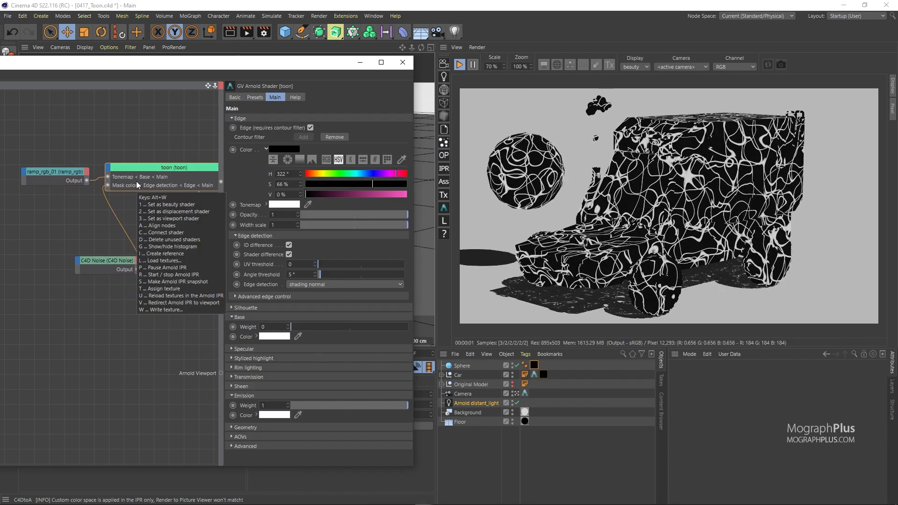
pyautogui.click(139, 222)
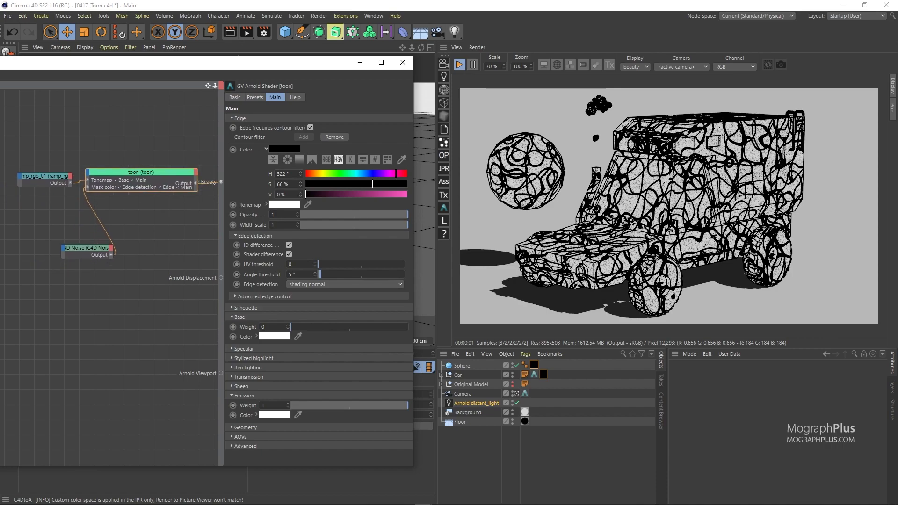
# Add a checkerboard node and a triplanar node, feeding the checkerboard into the triplanar input.
pyautogui.click(34, 316)
pyautogui.press('Tab')
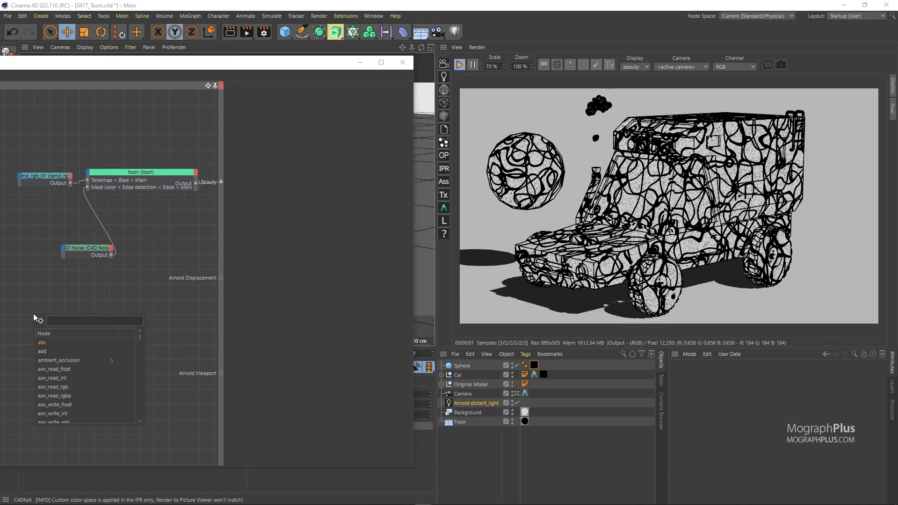
pyautogui.write('checker')
pyautogui.press('Return')
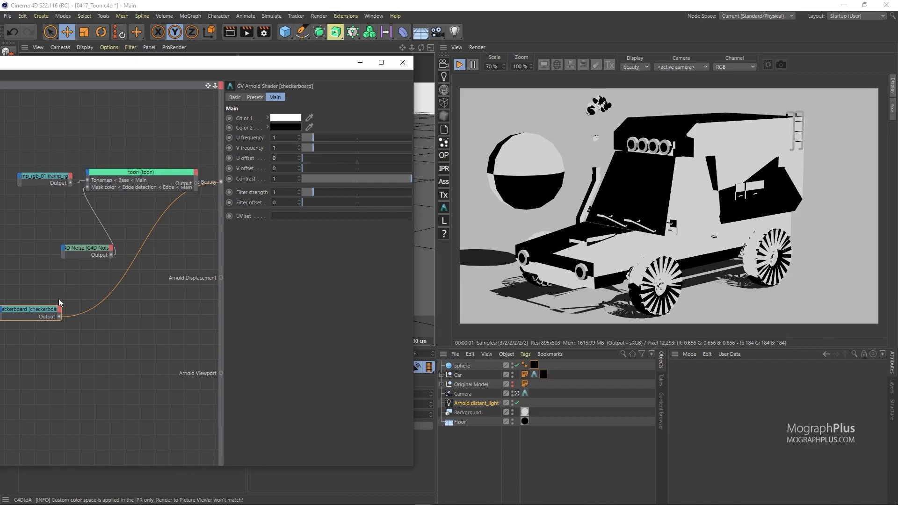
pyautogui.press('Tab')
pyautogui.write('tr')
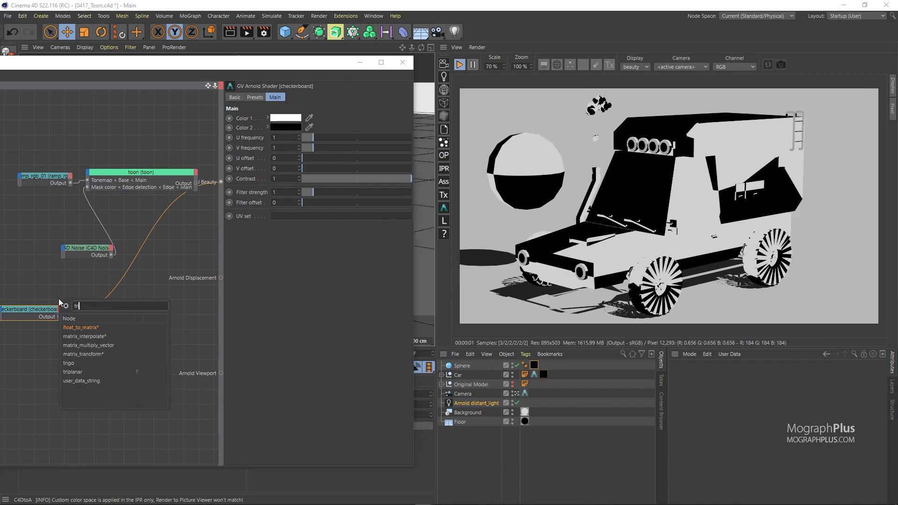
pyautogui.press('Down')
pyautogui.press('Return')
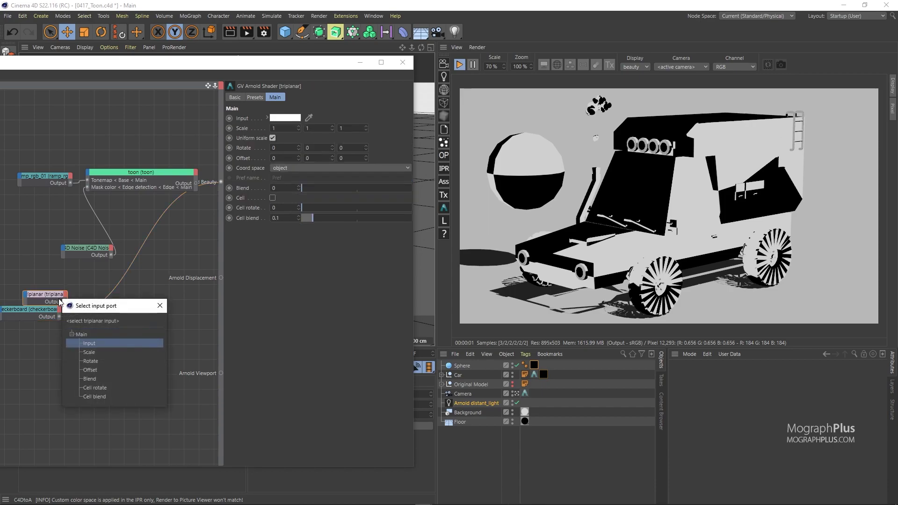
pyautogui.press('Return')
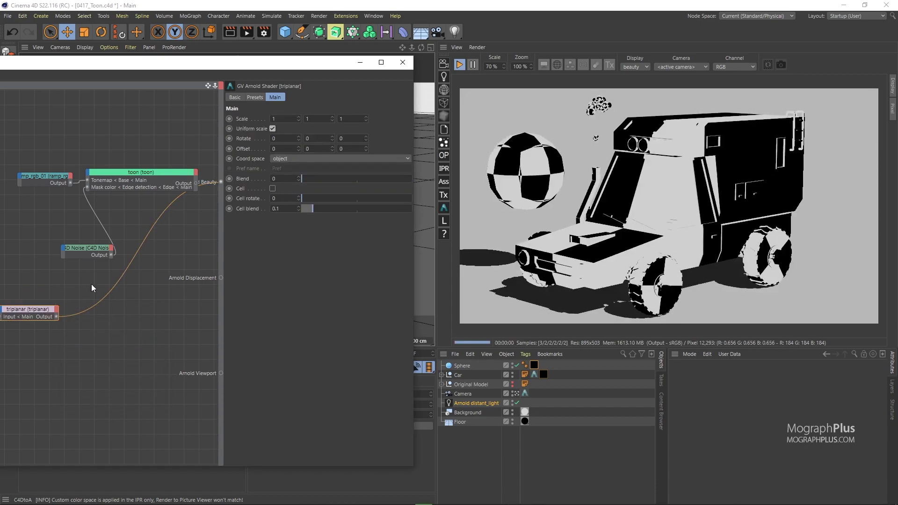
# Set the triplanar scale to 20 and the checkerboard U/V frequency to 30 and 8.
pyautogui.doubleClick(285, 117)
pyautogui.write('20')
pyautogui.press('Return')
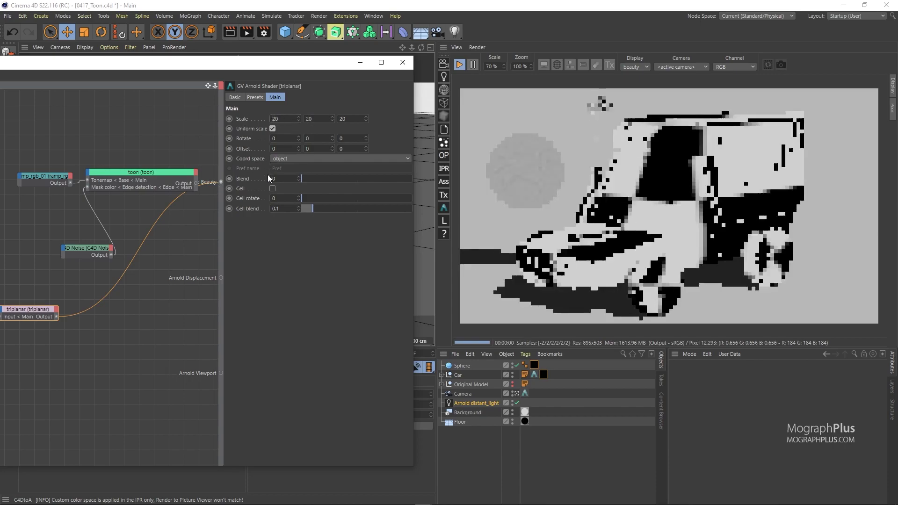
pyautogui.scroll(-2, 82, 302)
pyautogui.moveTo(65, 312); pyautogui.dragTo(151, 313, button='middle')
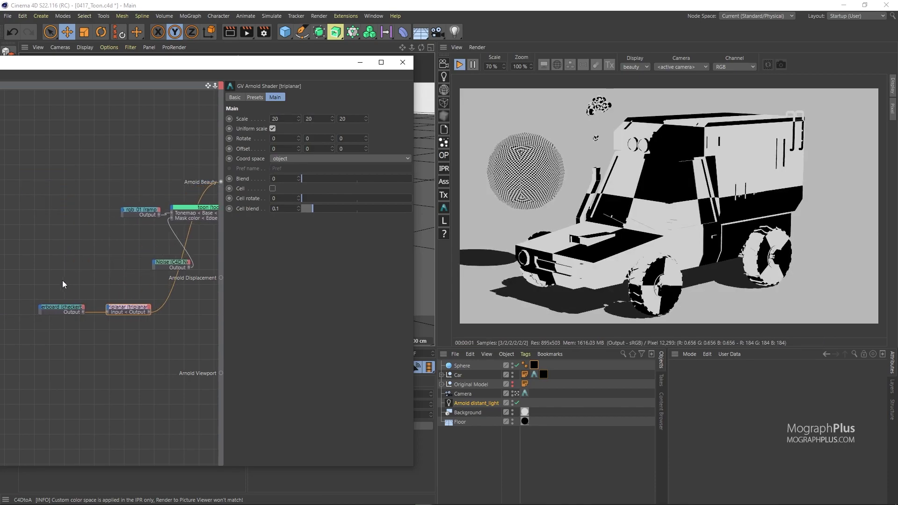
pyautogui.click(61, 310)
pyautogui.doubleClick(283, 136)
pyautogui.write('30')
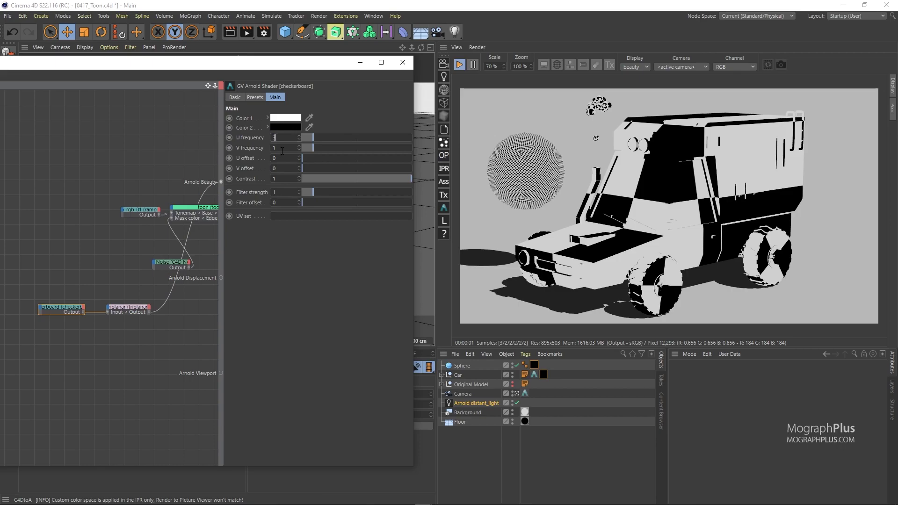
pyautogui.press('Tab')
pyautogui.write('8')
pyautogui.press('Return')
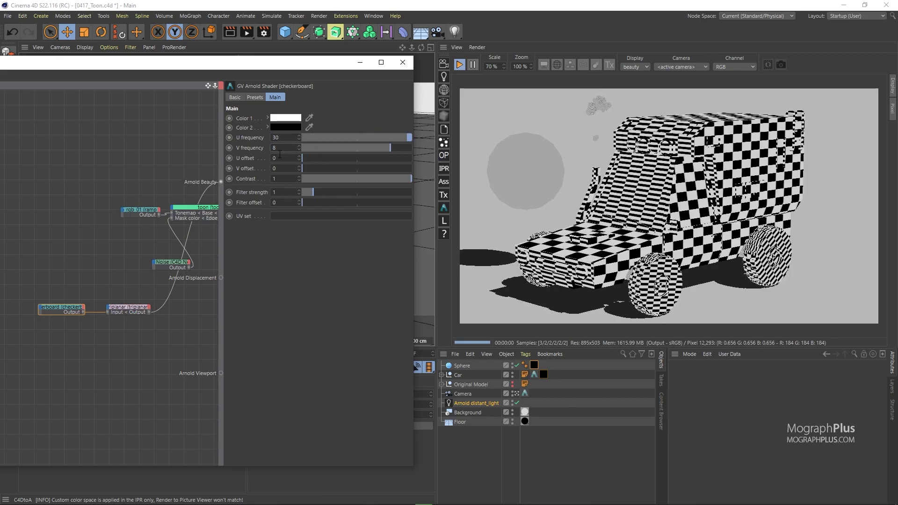
# Wire the triplanar output into the toon edge Mask color and make the toon the beauty shader.
pyautogui.scroll(3, 138, 319)
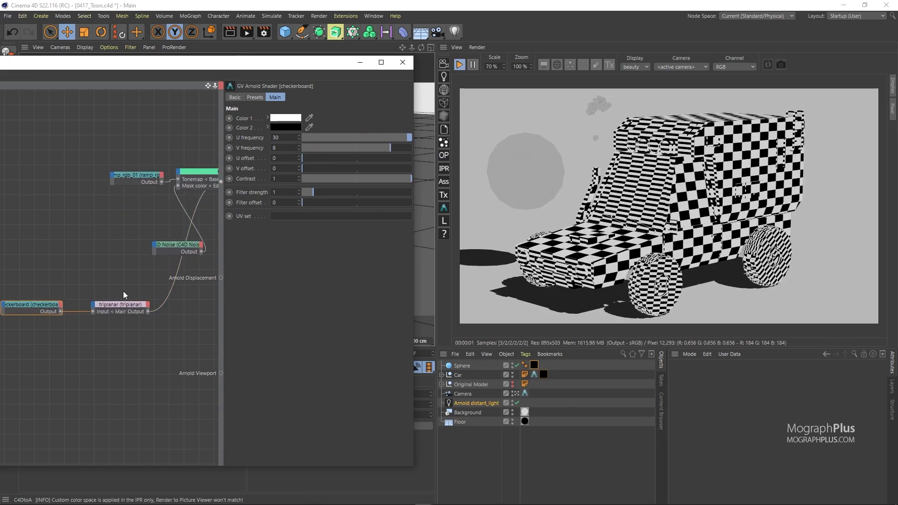
pyautogui.moveTo(175, 244); pyautogui.dragTo(109, 249)
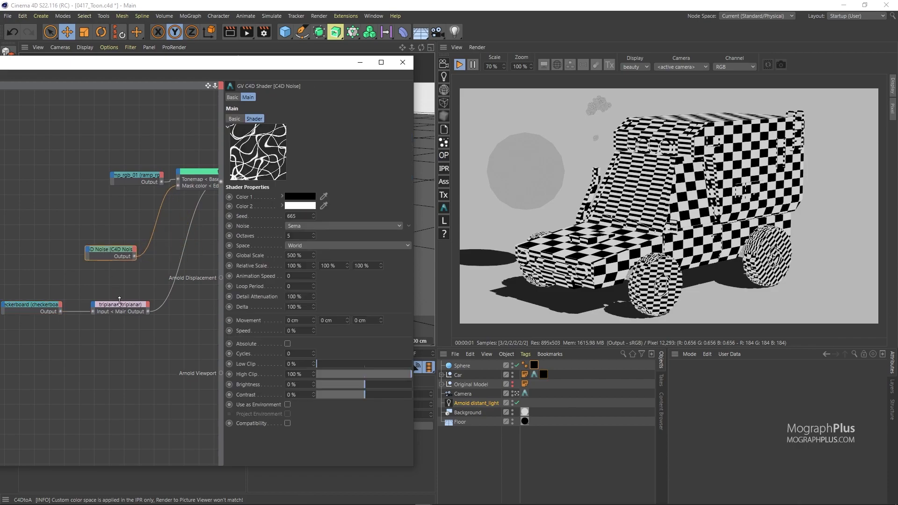
pyautogui.moveTo(148, 311); pyautogui.dragTo(178, 186)
pyautogui.click(182, 185)
pyautogui.hotkey('alt', 'w')
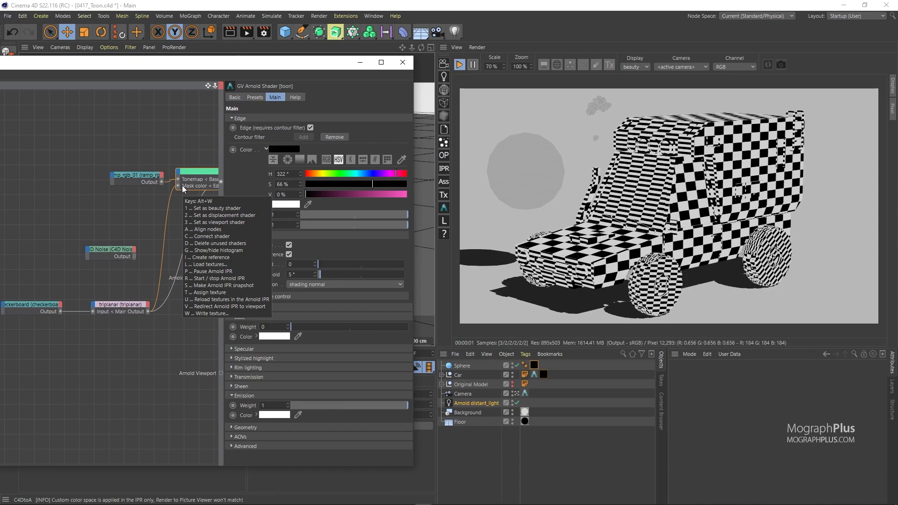
pyautogui.press('1')
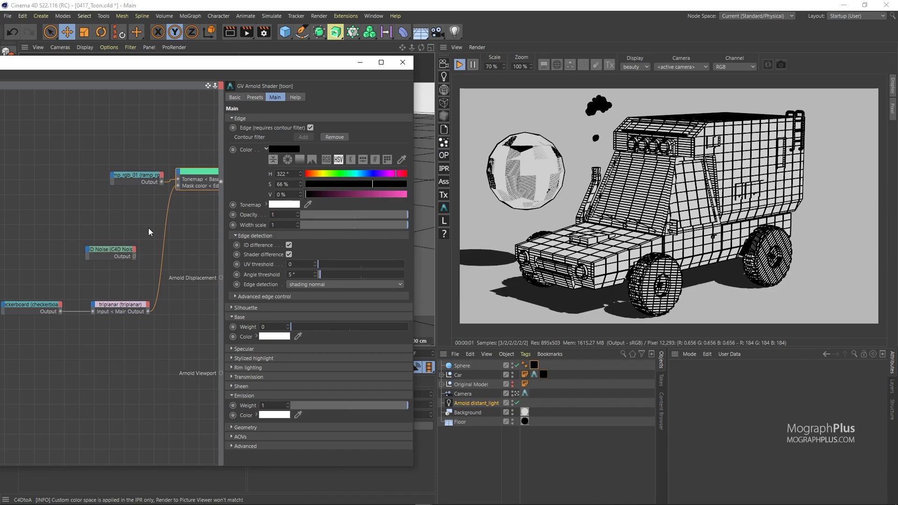
# Raise the toon shader's Base Weight to 1.
pyautogui.moveTo(148, 177); pyautogui.dragTo(110, 173)
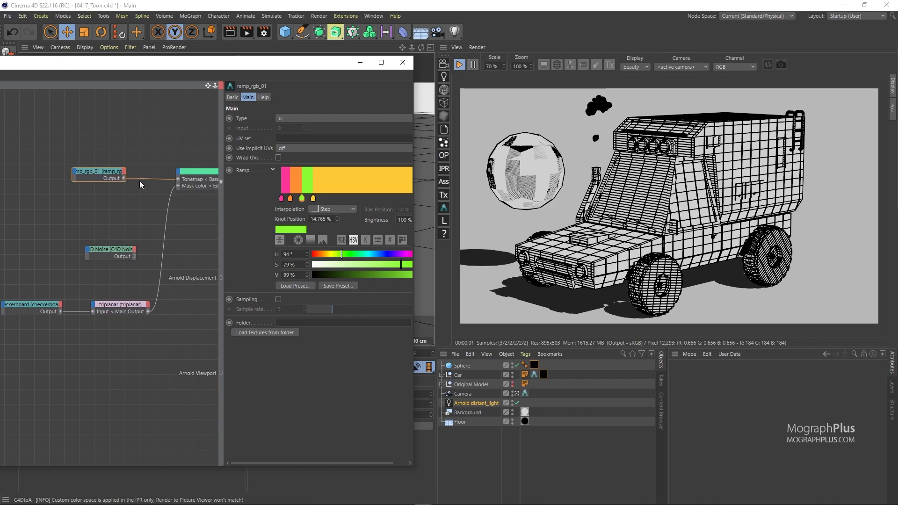
pyautogui.click(188, 187)
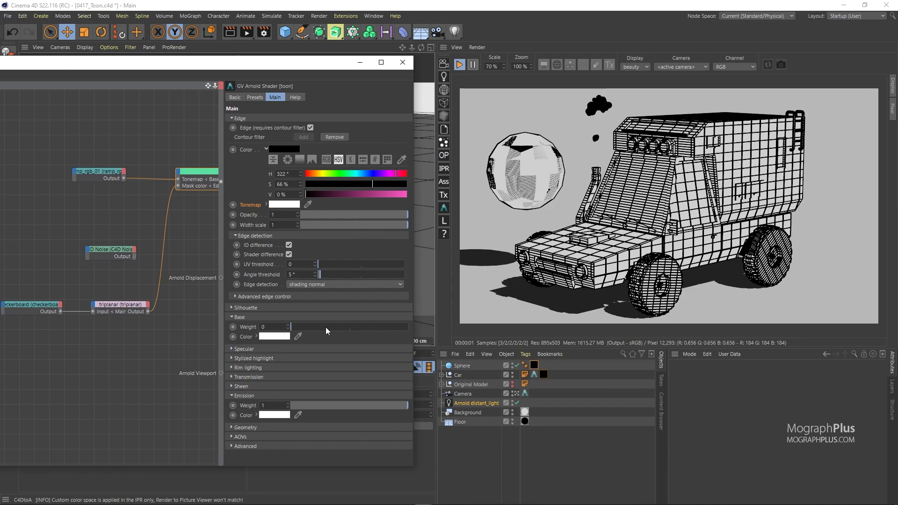
pyautogui.moveTo(325, 327); pyautogui.dragTo(447, 328)
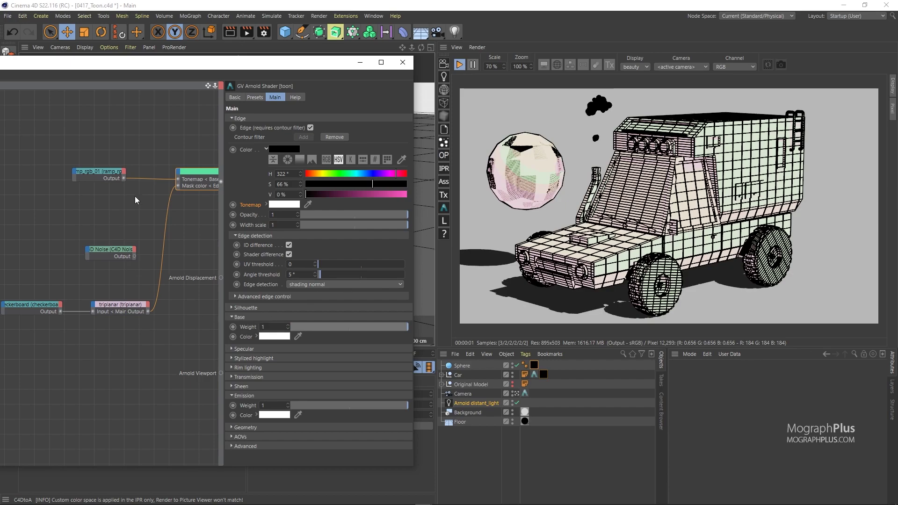
# Remove the ramp_rgb_01 link to Base Tonemap and reconnect the ramp to the Edge Tonemap input.
pyautogui.click(145, 177)
pyautogui.press('Delete')
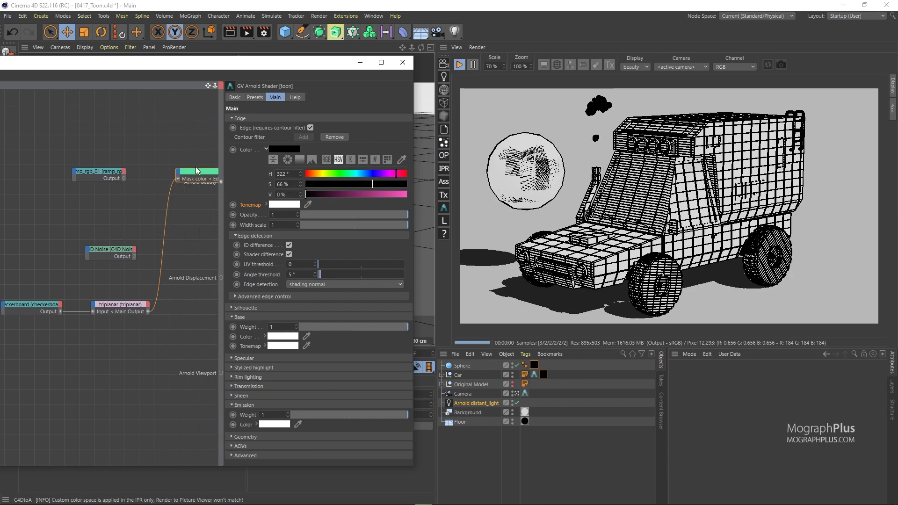
pyautogui.click(159, 178)
pyautogui.moveTo(159, 178); pyautogui.dragTo(96, 204)
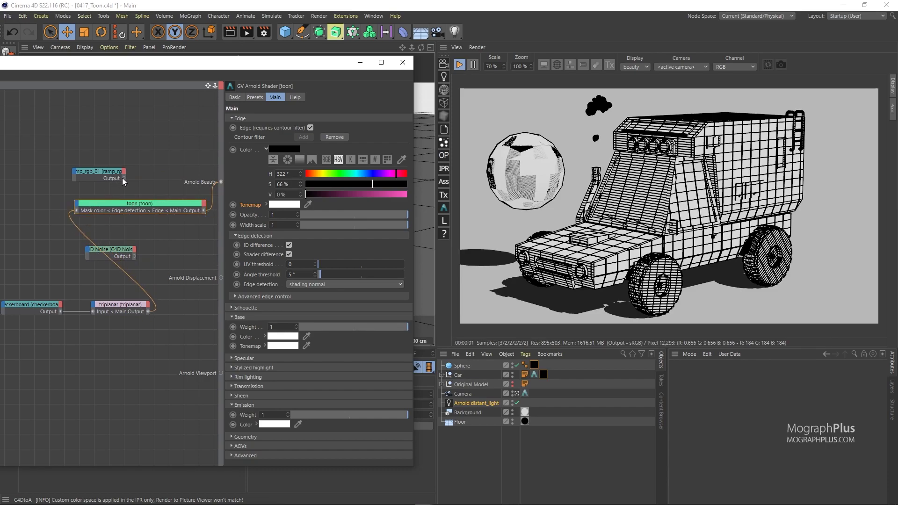
pyautogui.click(122, 178)
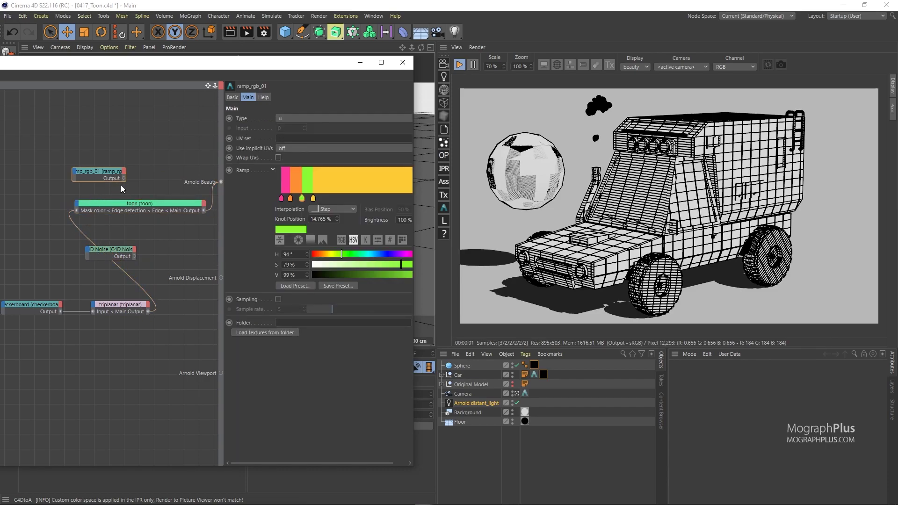
pyautogui.moveTo(125, 177); pyautogui.dragTo(78, 207)
pyautogui.moveTo(146, 210)
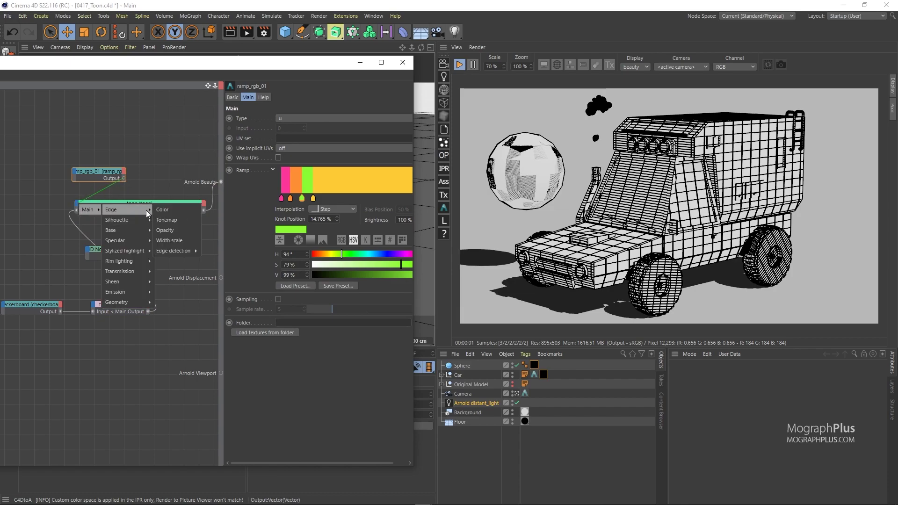
pyautogui.click(174, 218)
pyautogui.click(172, 216)
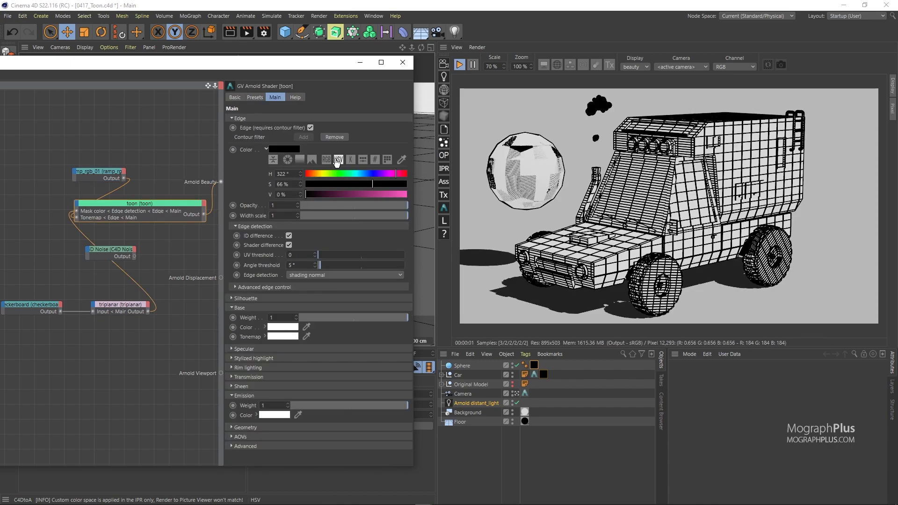
# Make the edge colour white with a value of 100%.
pyautogui.click(290, 150)
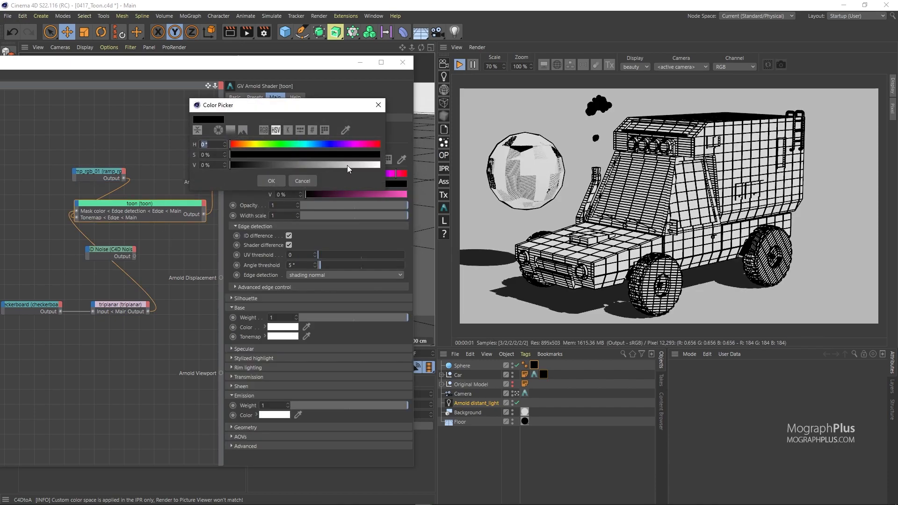
pyautogui.moveTo(347, 164); pyautogui.dragTo(380, 165)
pyautogui.click(267, 178)
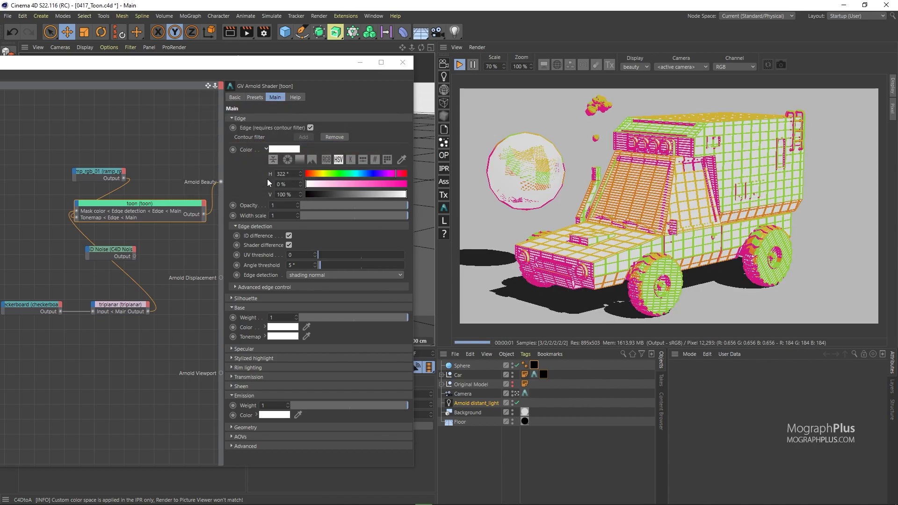
# Remove the orange knot from ramp_rgb_01 and move the yellow knot to 21.477%.
pyautogui.click(124, 170)
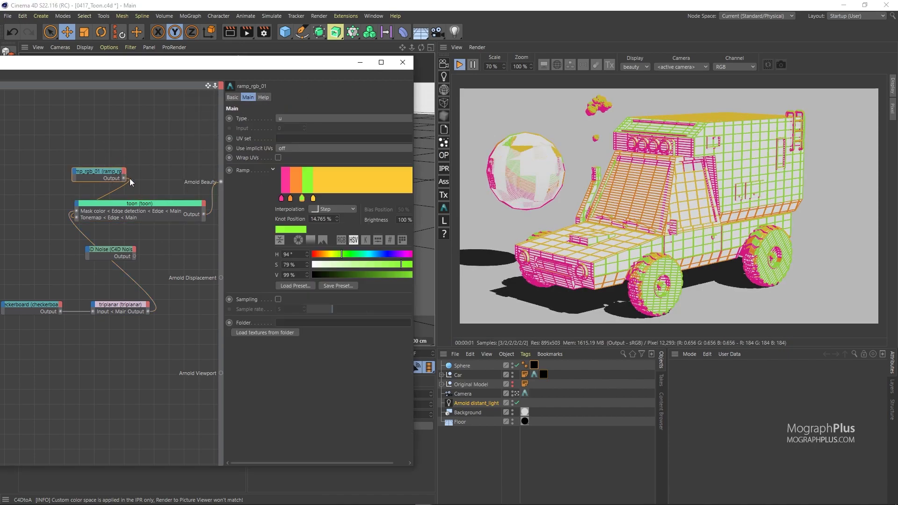
pyautogui.click(288, 198)
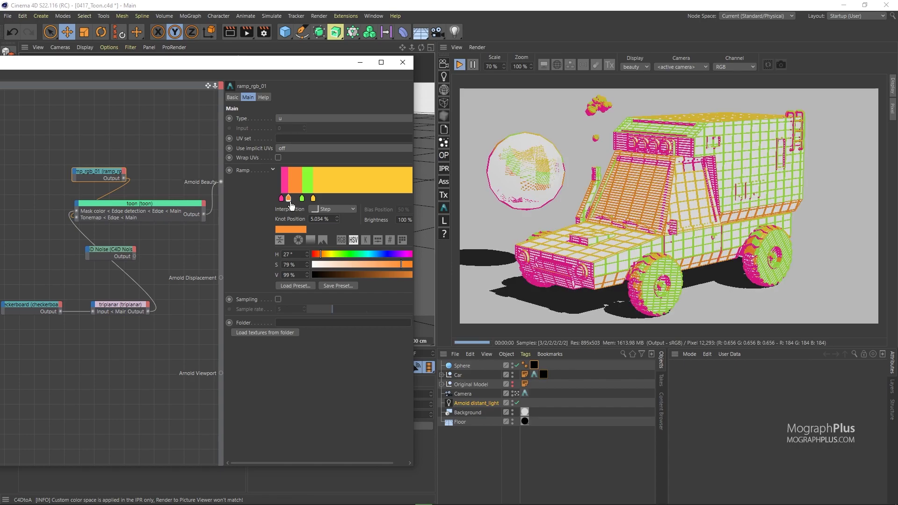
pyautogui.moveTo(288, 198)
pyautogui.mouseDown()
pyautogui.moveTo(290, 220)
pyautogui.moveTo(298, 199)
pyautogui.mouseUp()
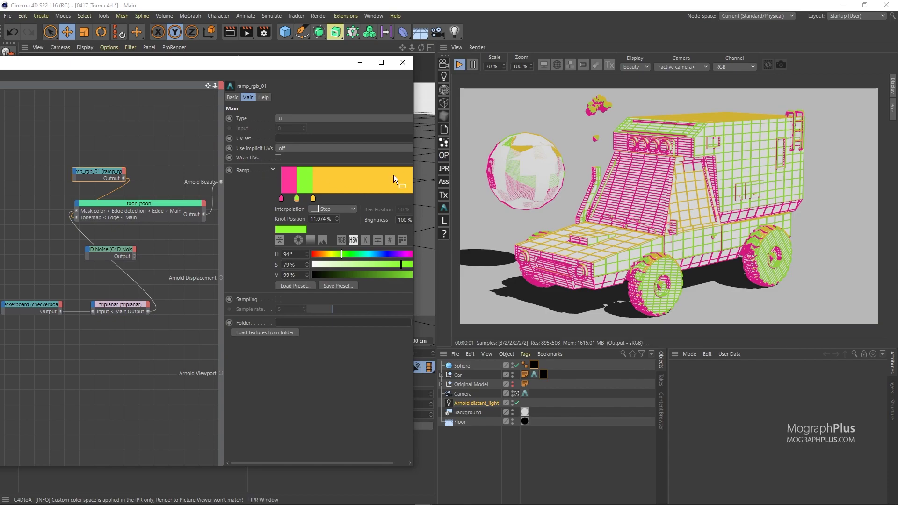
pyautogui.click(313, 201)
pyautogui.moveTo(313, 201); pyautogui.dragTo(311, 202)
pyautogui.click(84, 235)
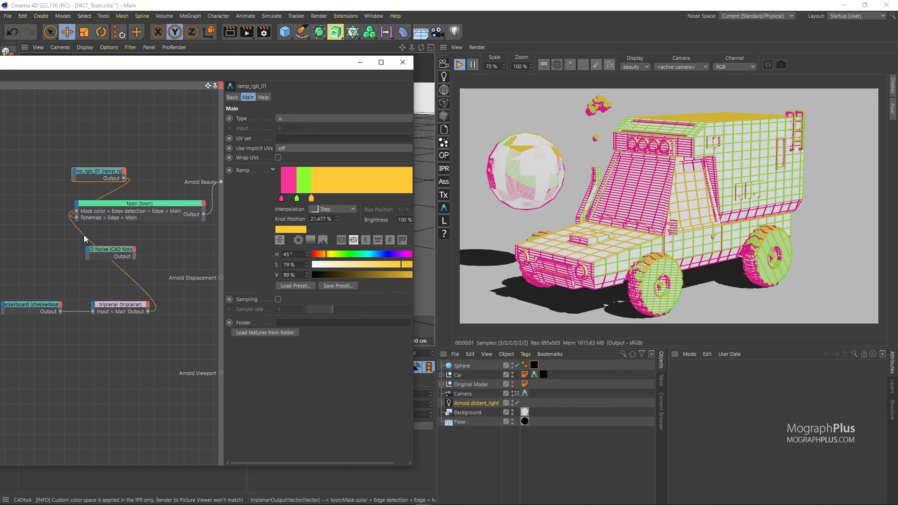
# Delete the wire into the toon's Mask color and tidy the ramp and toon nodes.
pyautogui.press('Delete')
pyautogui.moveTo(99, 170); pyautogui.dragTo(44, 156)
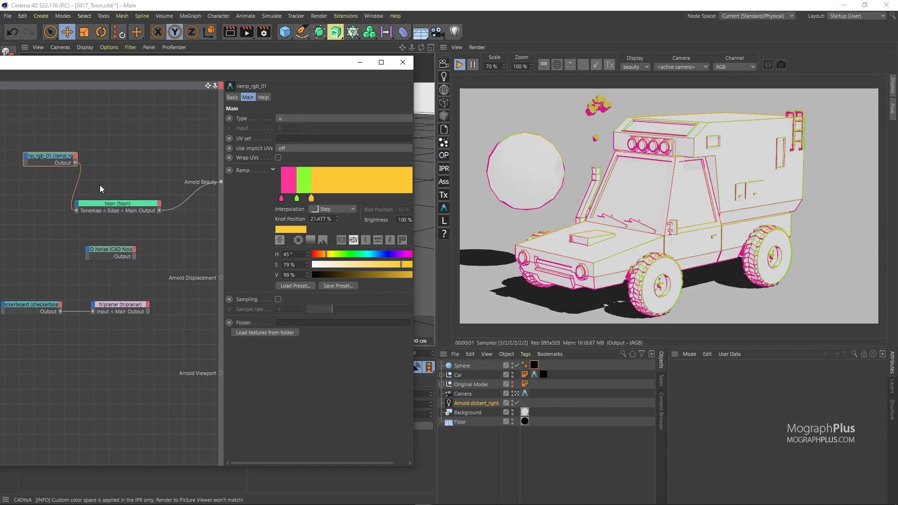
pyautogui.click(106, 205)
pyautogui.moveTo(117, 199); pyautogui.dragTo(120, 195)
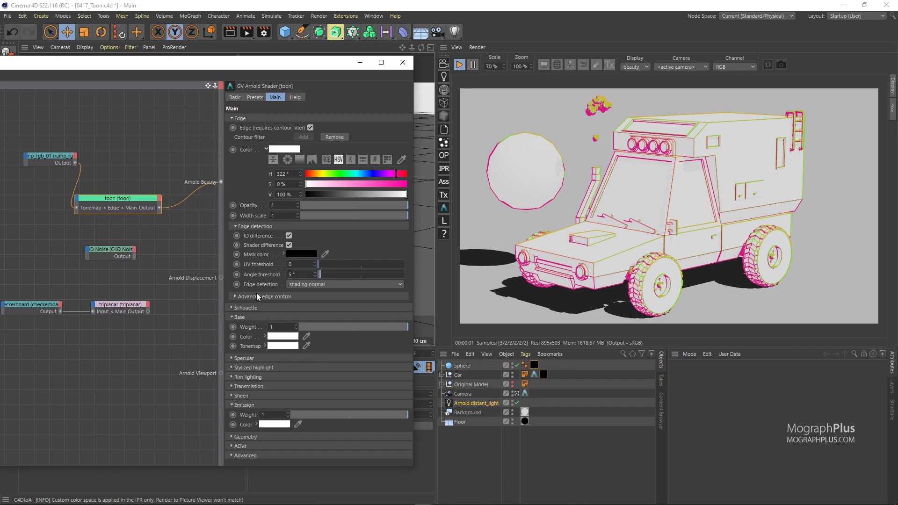
# Enable the toon Silhouette outline and set Emission Weight to 0.
pyautogui.click(254, 307)
pyautogui.click(271, 317)
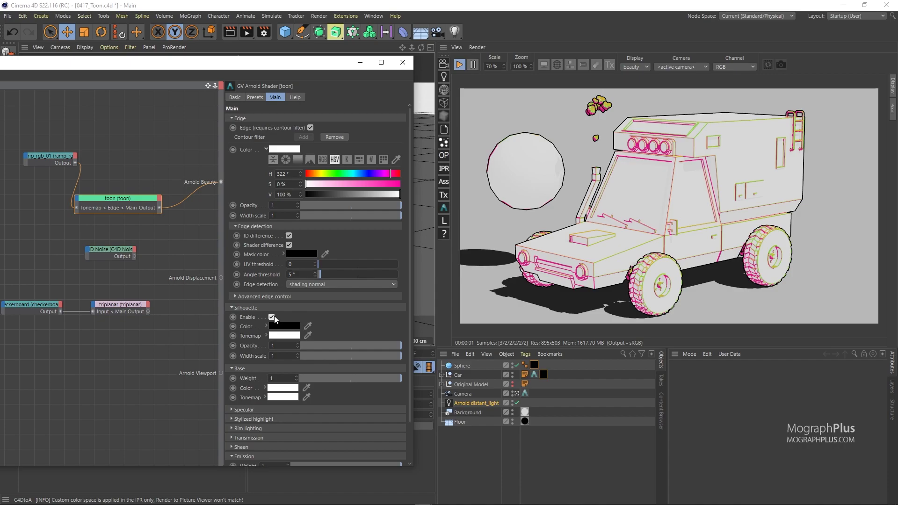
pyautogui.click(271, 317)
pyautogui.scroll(-2, 275, 322)
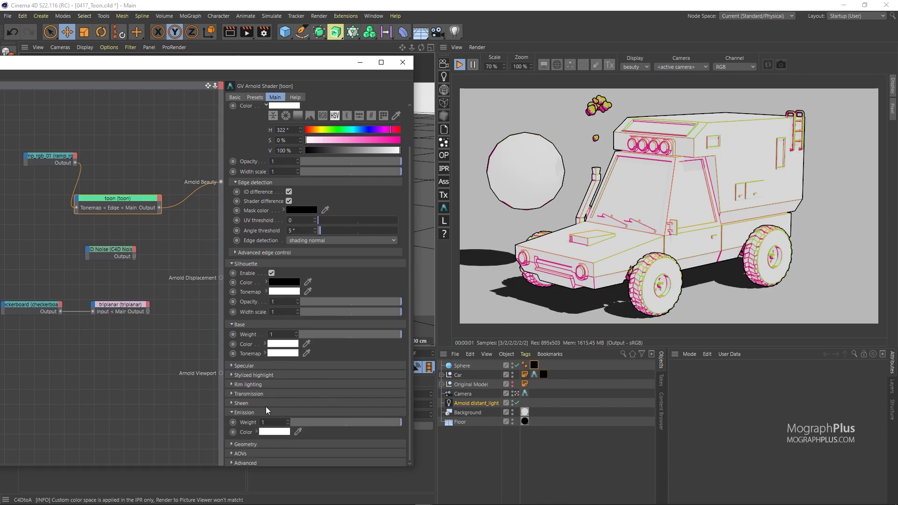
pyautogui.moveTo(314, 421); pyautogui.dragTo(264, 422)
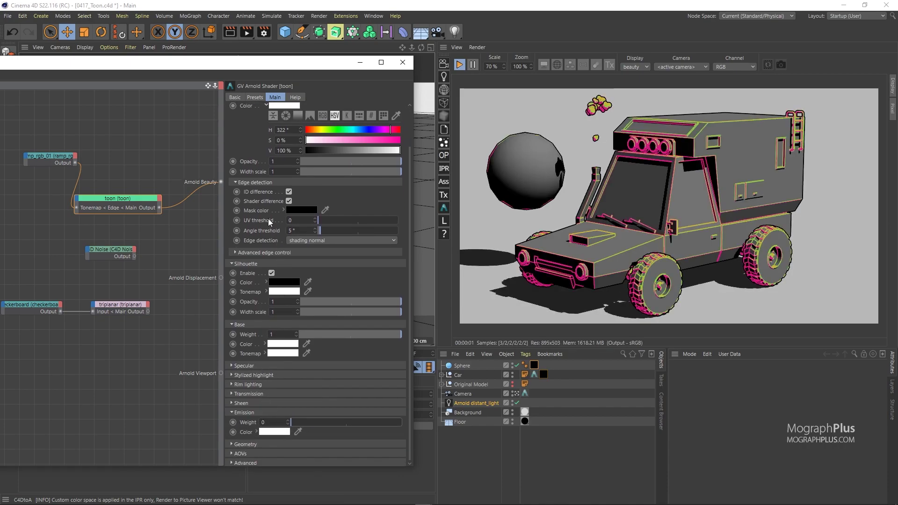
# Collapse the Edge, Silhouette and Base sections and glance at the Help tab before returning to Main.
pyautogui.scroll(2, 270, 222)
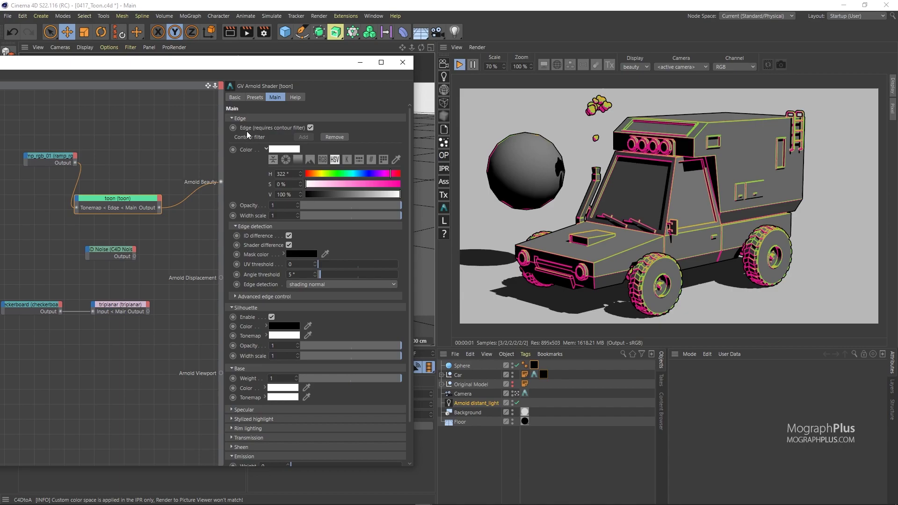
pyautogui.click(240, 118)
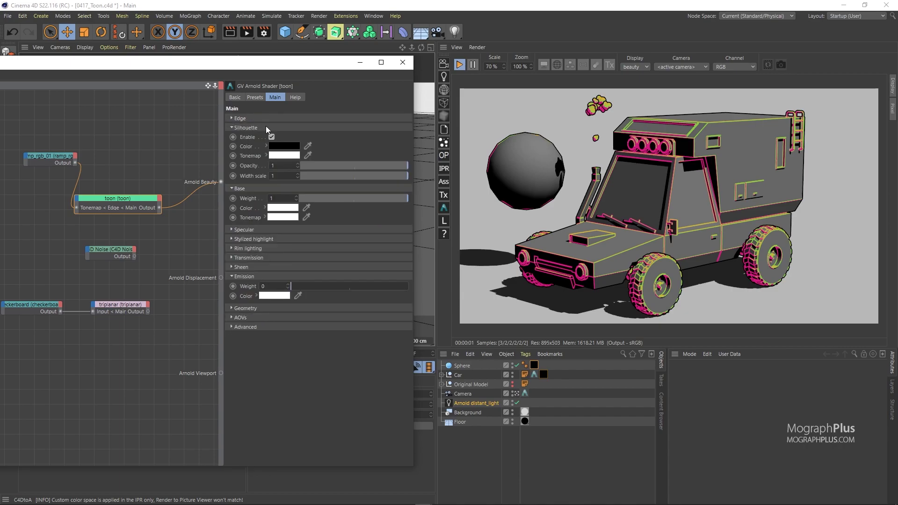
pyautogui.click(265, 127)
pyautogui.click(266, 137)
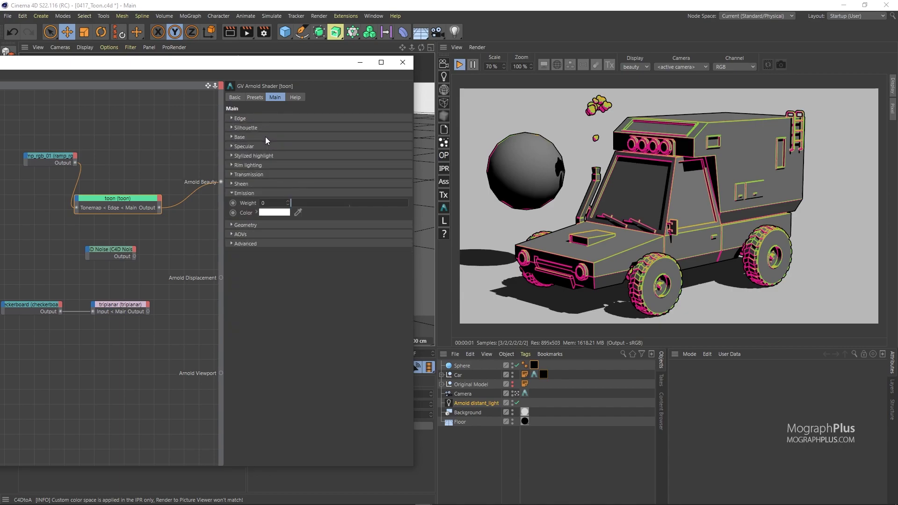
pyautogui.click(297, 100)
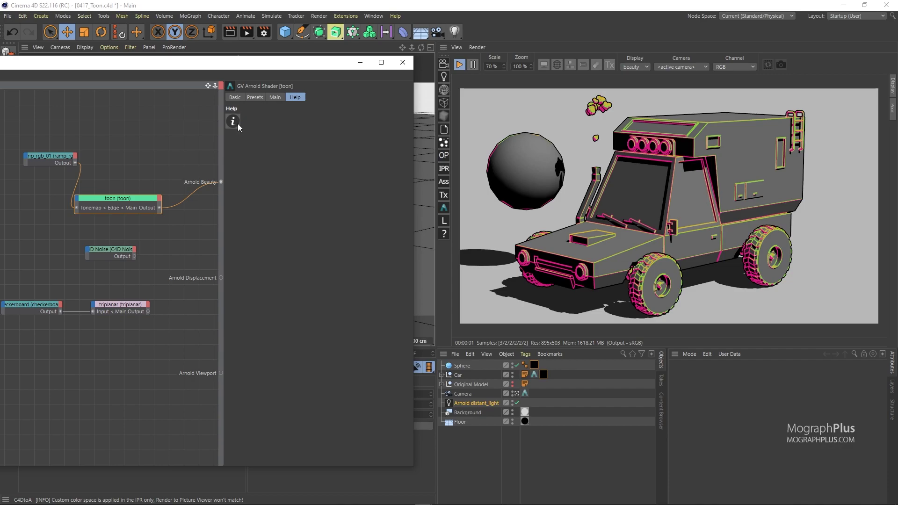
pyautogui.click(270, 99)
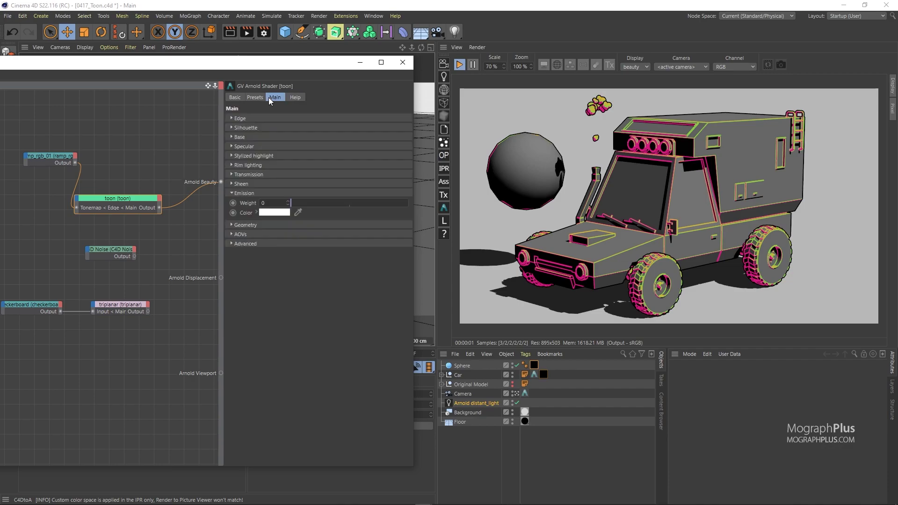
# Try specular weights of 0.48, 0.77 and 1, settling on 0.35.
pyautogui.click(276, 146)
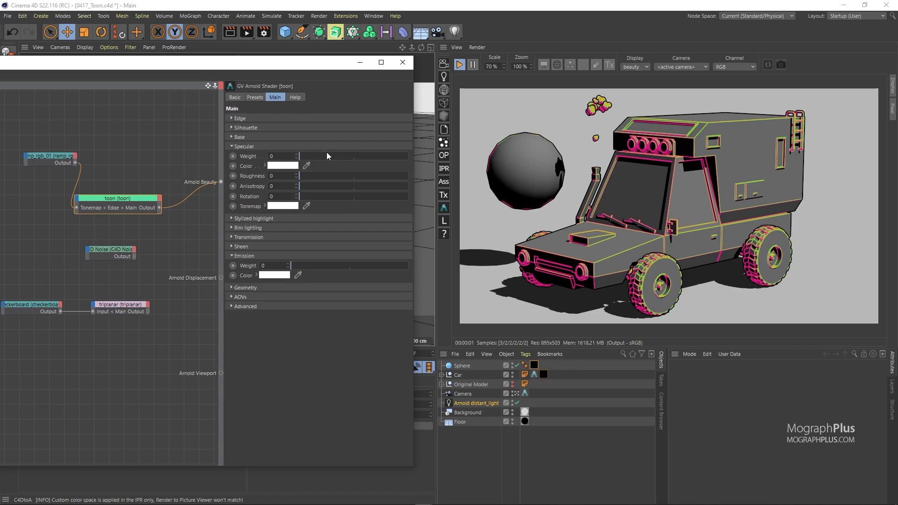
pyautogui.moveTo(326, 156); pyautogui.dragTo(352, 157)
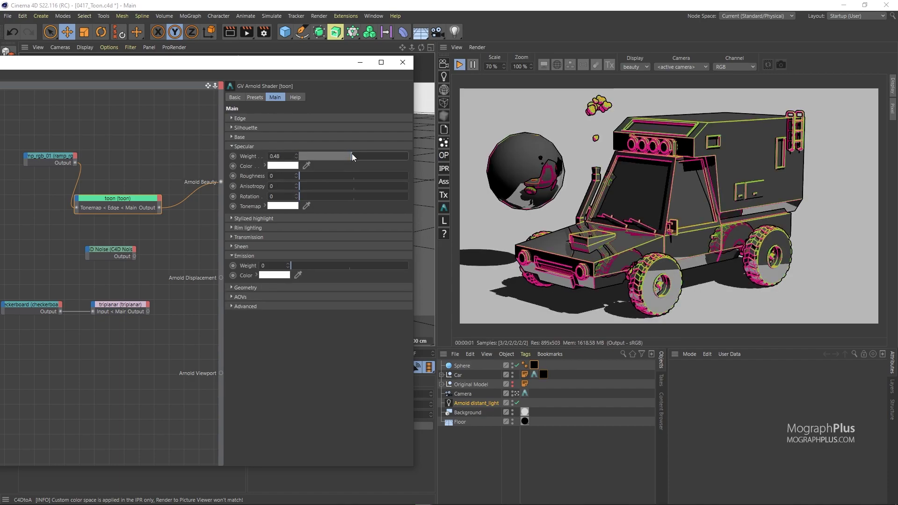
pyautogui.click(384, 159)
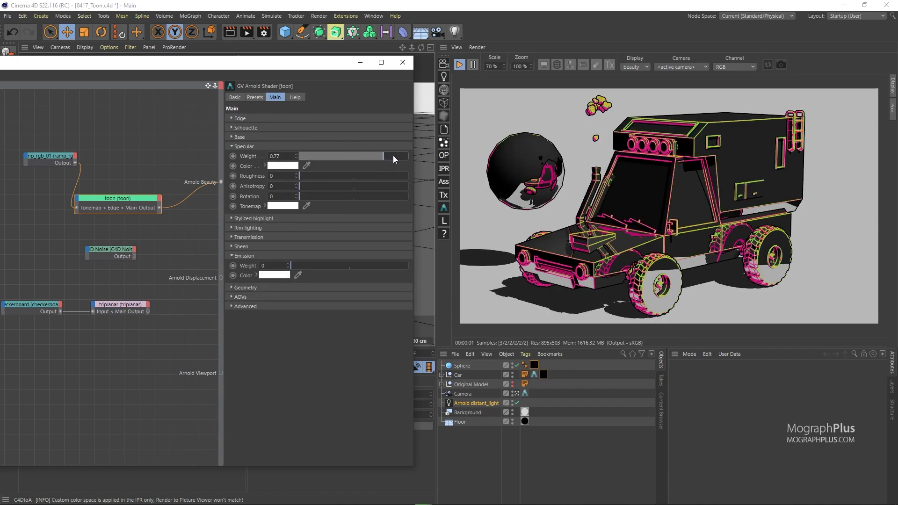
pyautogui.moveTo(400, 161); pyautogui.dragTo(395, 161)
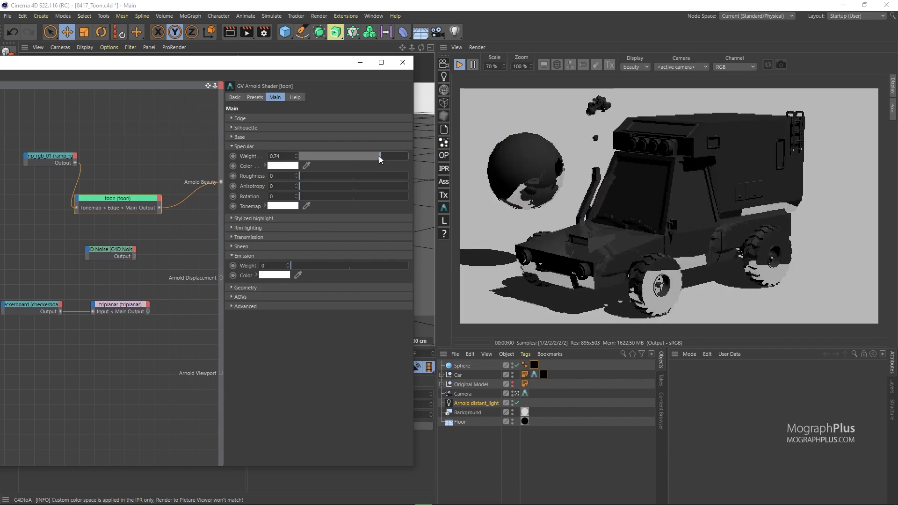
pyautogui.click(408, 161)
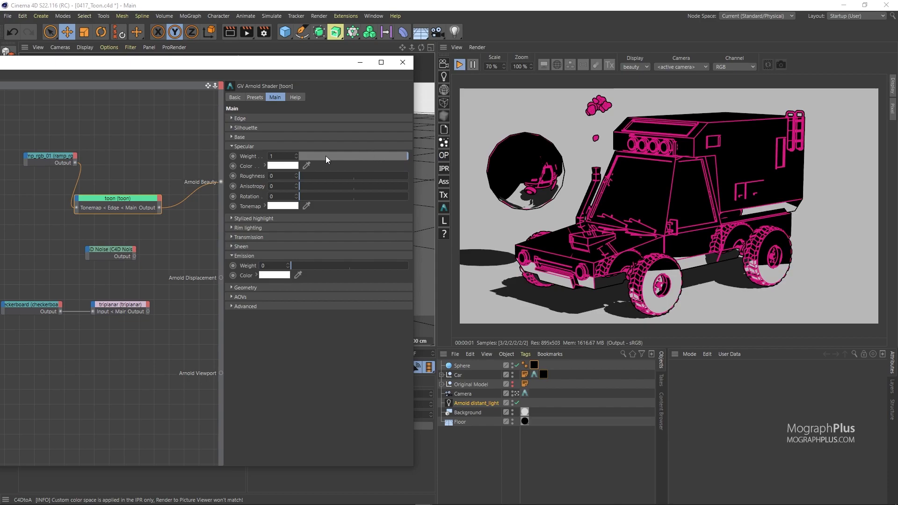
pyautogui.moveTo(316, 161); pyautogui.dragTo(428, 161)
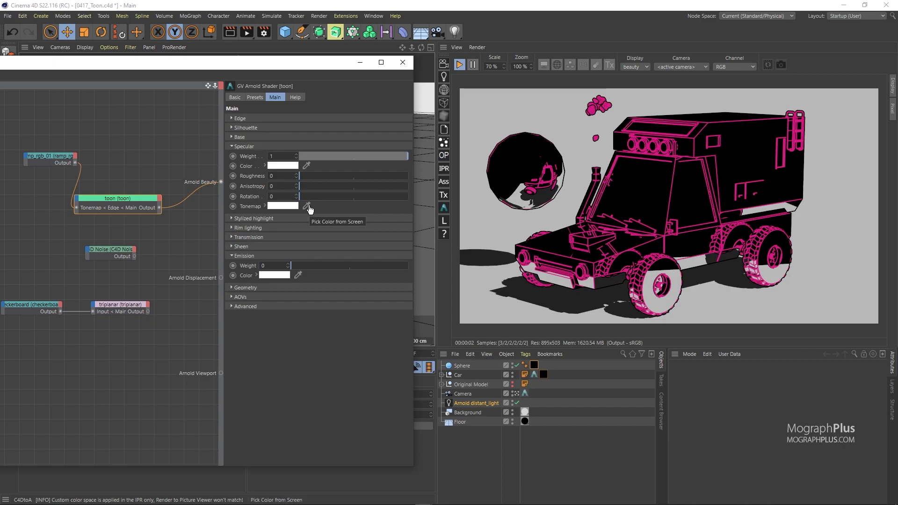
pyautogui.click(337, 159)
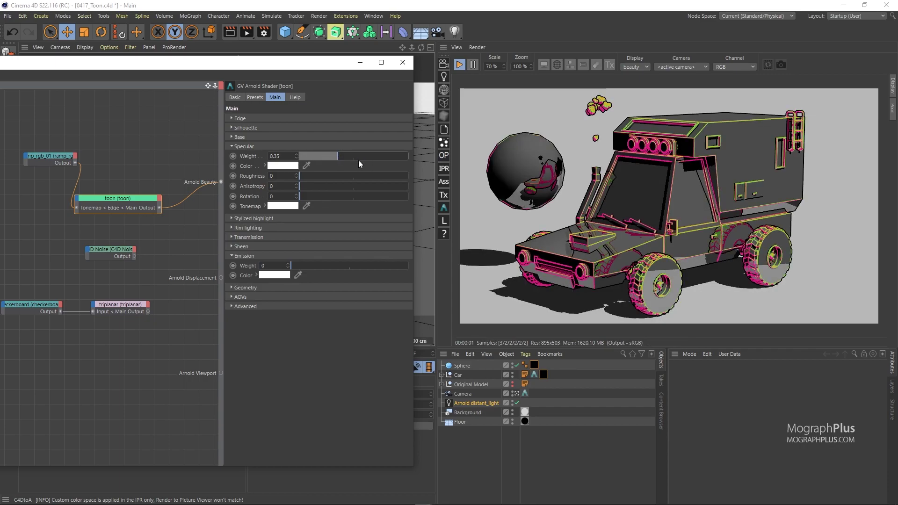
pyautogui.moveTo(306, 63); pyautogui.dragTo(378, 72)
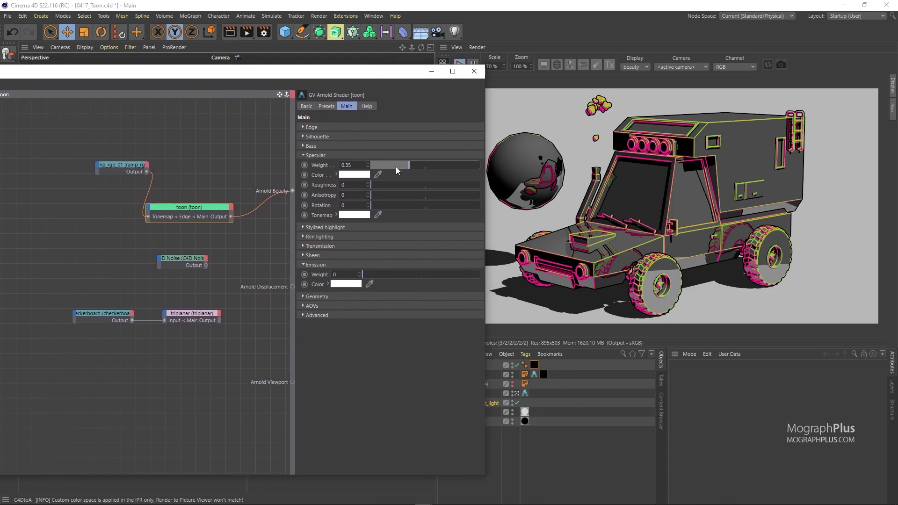
# Raise specular weight to 0.49, move the three unused texture nodes down, and expand Stylized highlight.
pyautogui.click(424, 165)
pyautogui.moveTo(243, 251); pyautogui.dragTo(92, 363)
pyautogui.moveTo(182, 317); pyautogui.dragTo(177, 374)
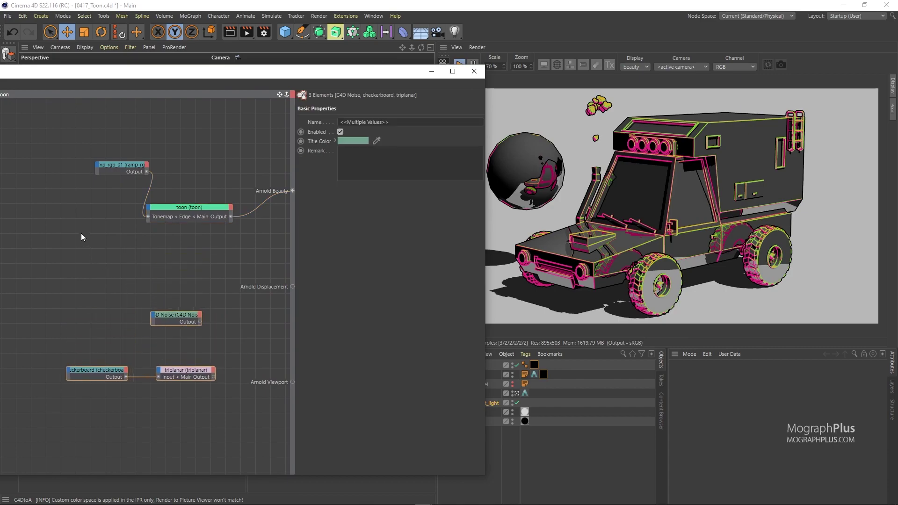
pyautogui.click(190, 207)
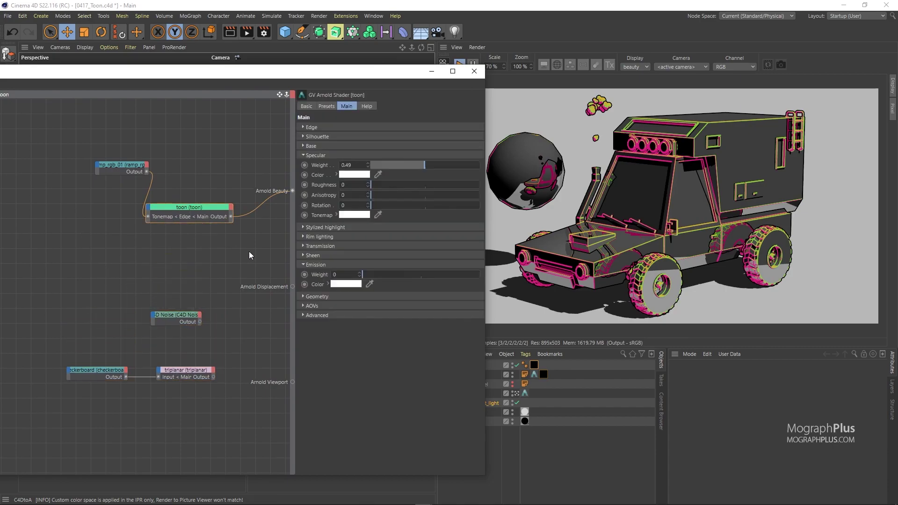
pyautogui.click(333, 228)
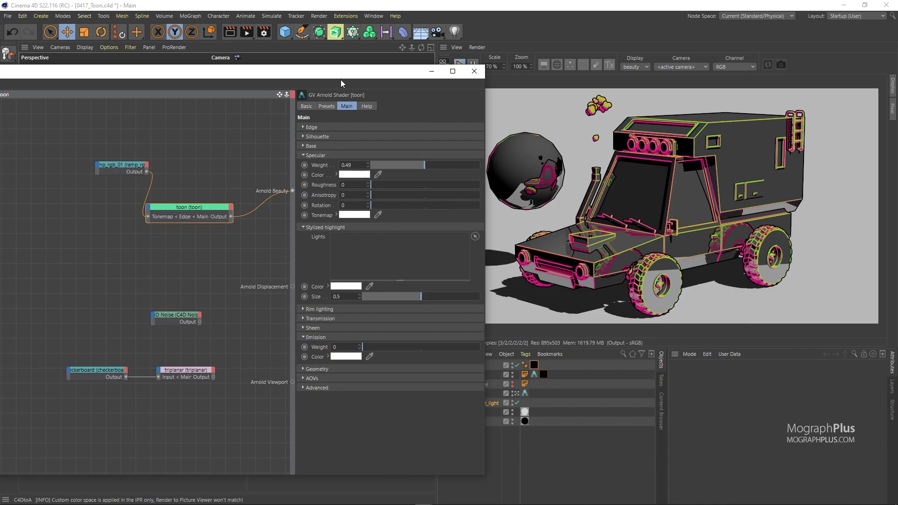
# Add an Arnold point light and place it near the windshield, in front of the sphere.
pyautogui.moveTo(352, 75); pyautogui.dragTo(335, 336)
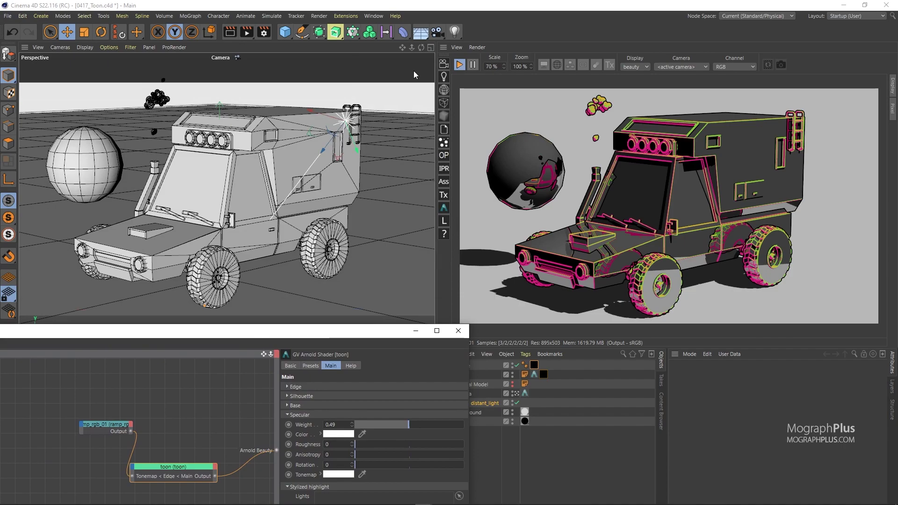
pyautogui.click(444, 76)
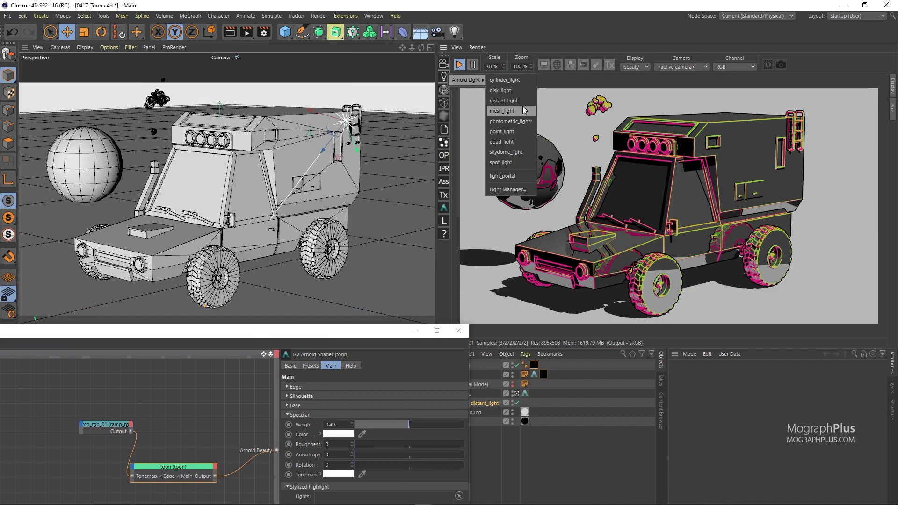
pyautogui.click(514, 133)
pyautogui.moveTo(222, 247); pyautogui.dragTo(104, 191)
pyautogui.moveTo(178, 180); pyautogui.dragTo(146, 176)
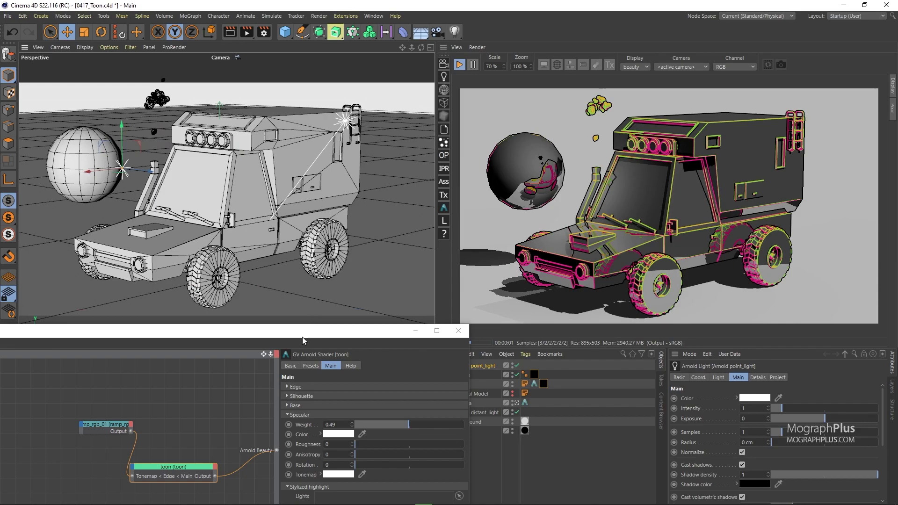
# Drop the point_light into the toon shader's Stylized highlight Lights box.
pyautogui.moveTo(301, 333); pyautogui.dragTo(192, 85)
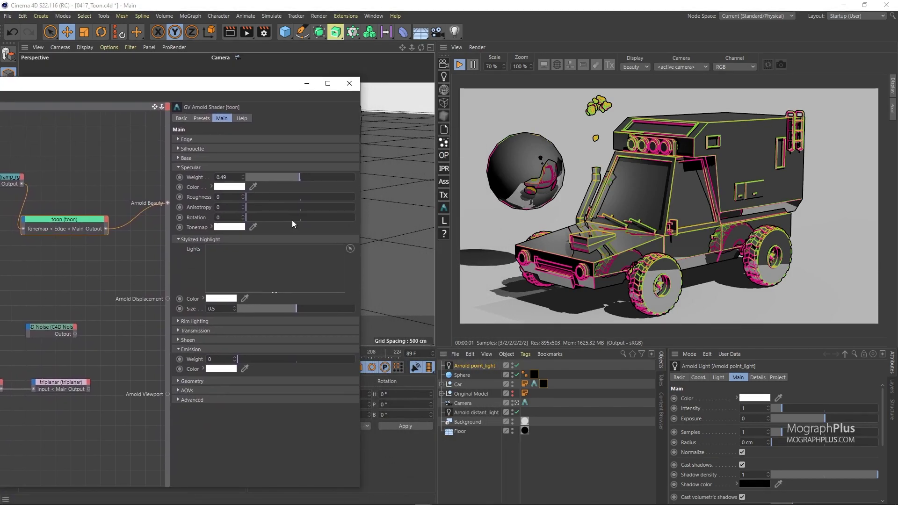
pyautogui.moveTo(474, 365); pyautogui.dragTo(309, 262)
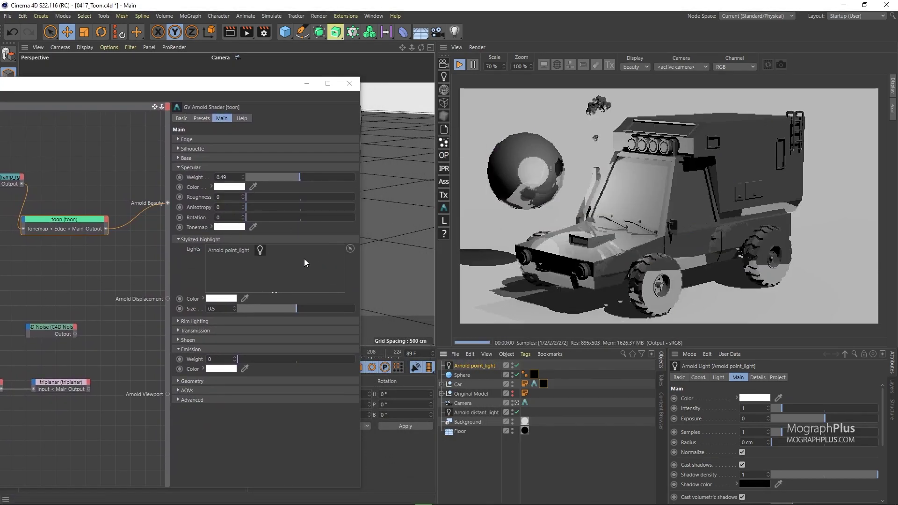
pyautogui.moveTo(226, 95); pyautogui.dragTo(391, 90)
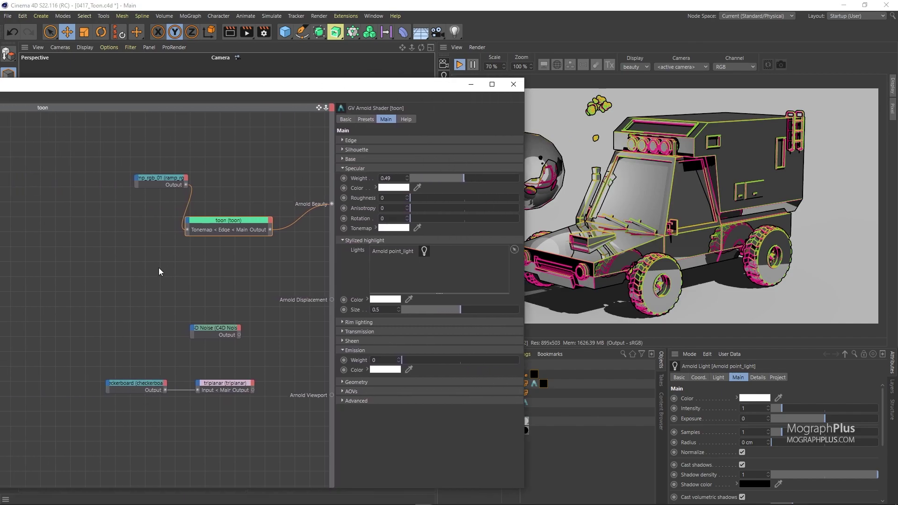
# Create an Arnold image node through the 'imag' node search and load window_stylized.jpg into it.
pyautogui.click(138, 274)
pyautogui.press('Tab')
pyautogui.write('imag')
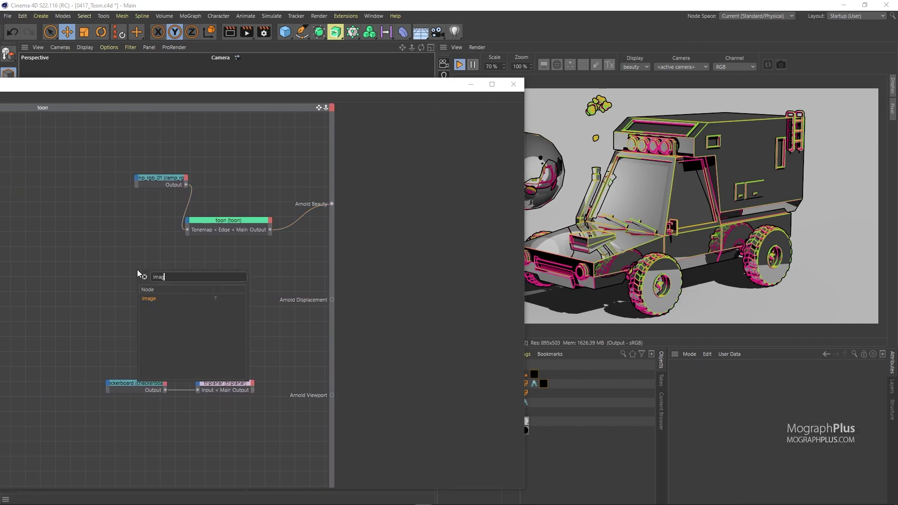
pyautogui.press('Return')
pyautogui.scroll(-5, 170, 261)
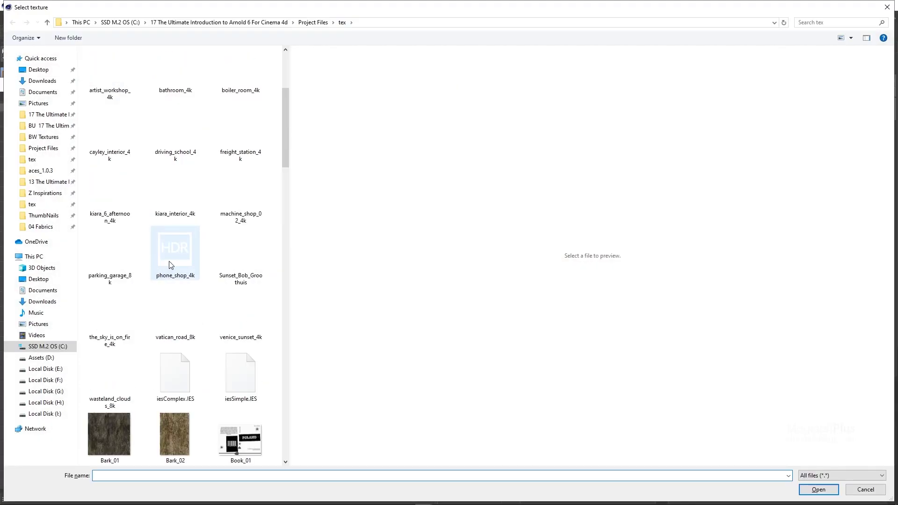
pyautogui.scroll(-15, 169, 261)
pyautogui.scroll(2, 163, 290)
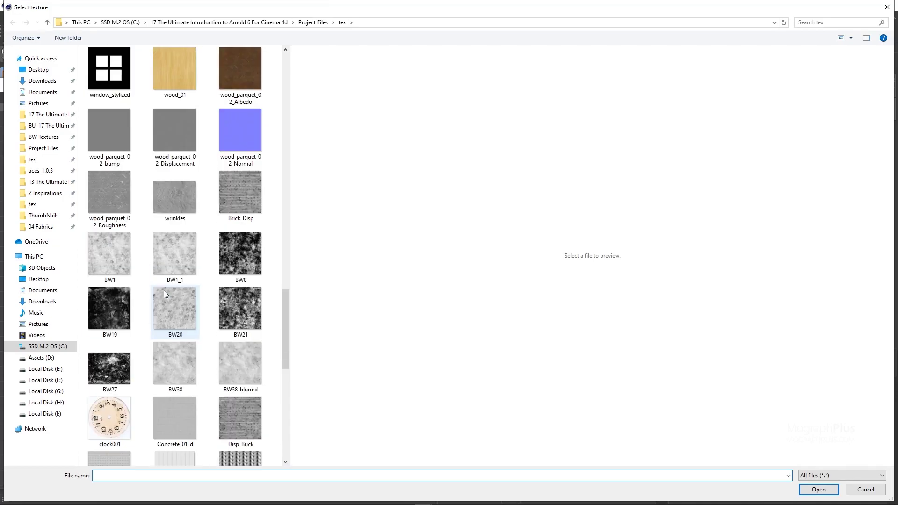
pyautogui.click(116, 72)
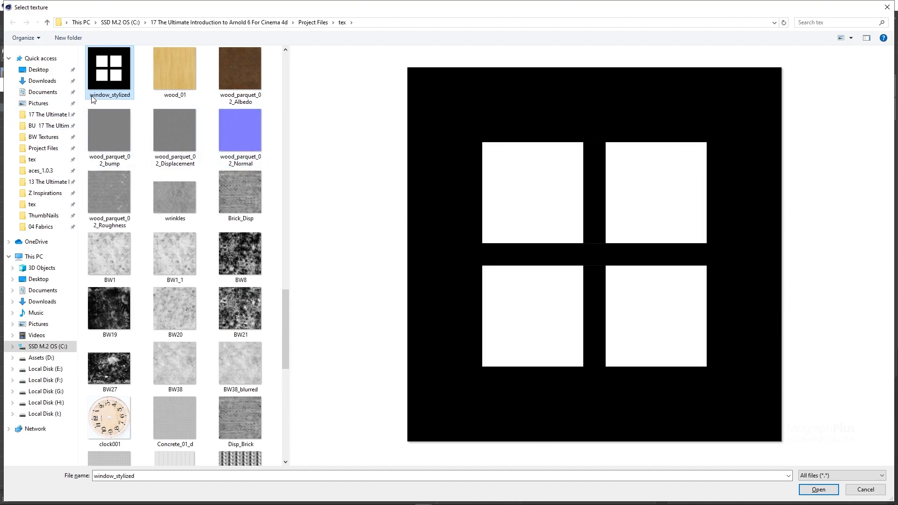
pyautogui.doubleClick(103, 83)
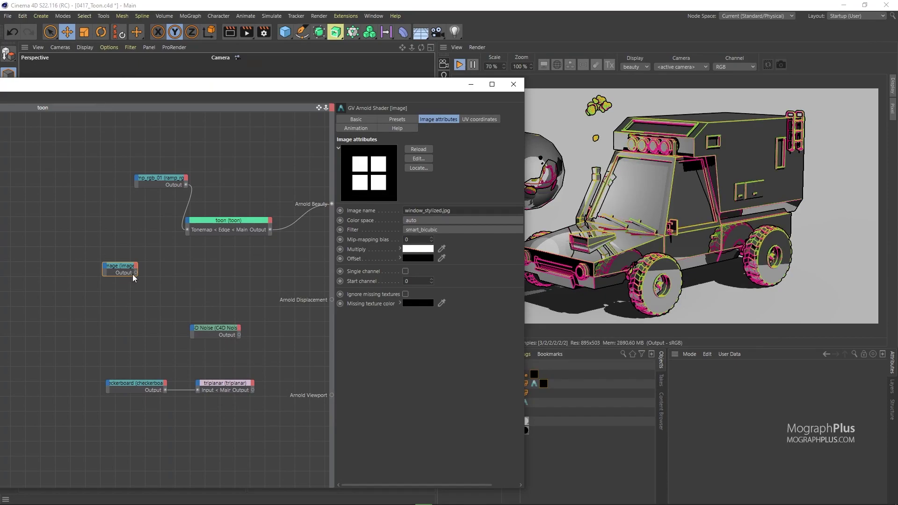
# Wire the window_stylized image output into the toon's Color < Stylized highlight port and enlarge its Size.
pyautogui.moveTo(134, 275); pyautogui.dragTo(273, 271)
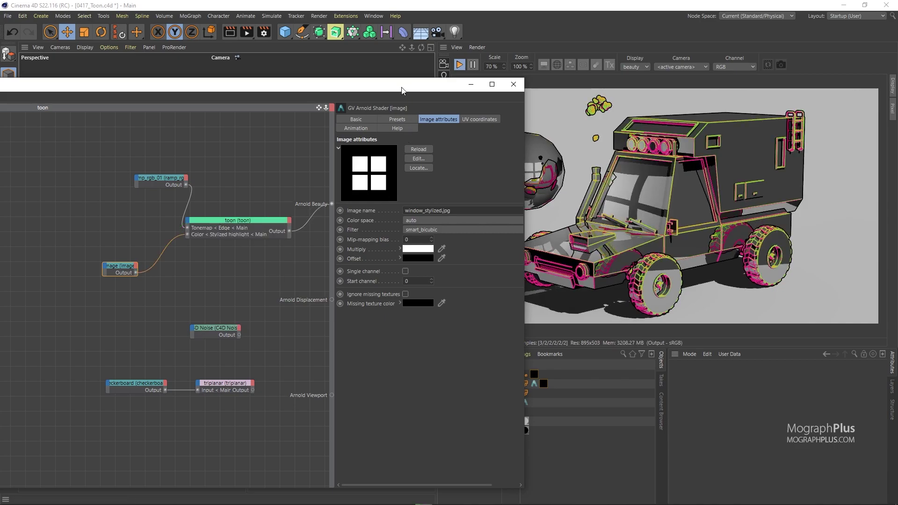
pyautogui.moveTo(399, 85); pyautogui.dragTo(309, 74)
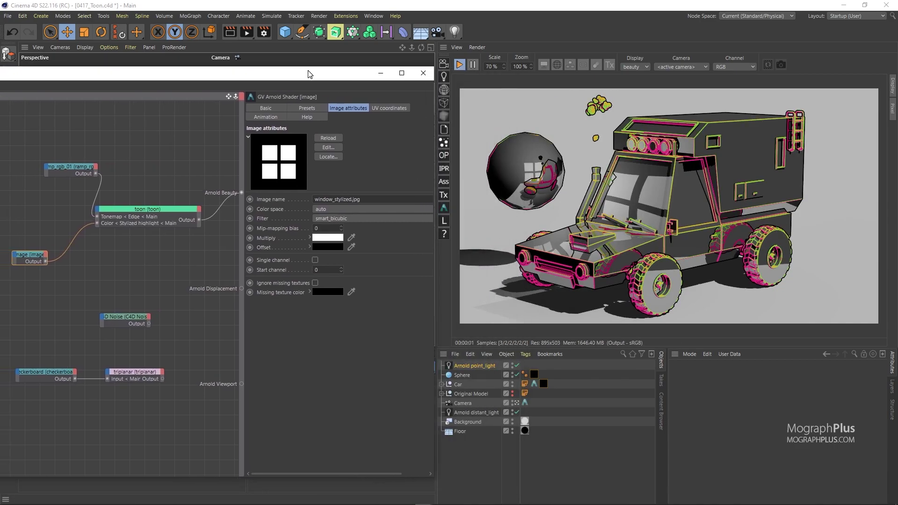
pyautogui.click(145, 213)
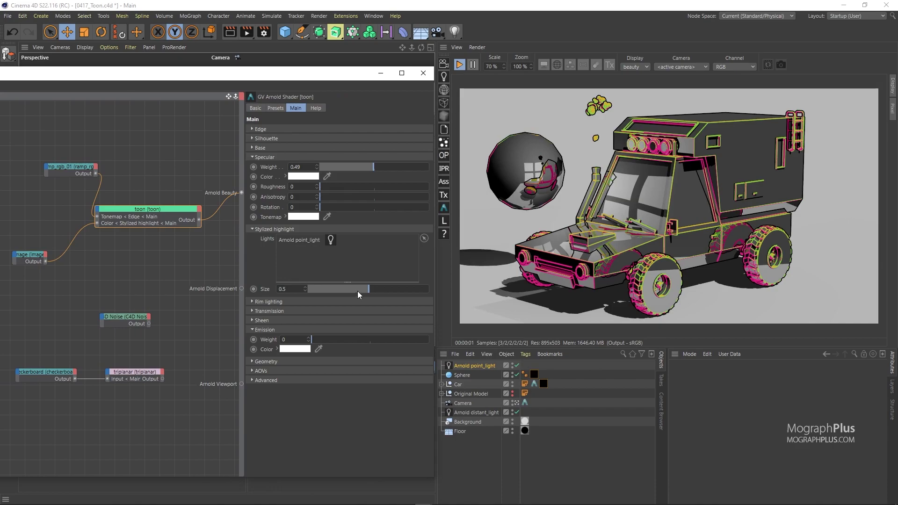
pyautogui.moveTo(345, 294); pyautogui.dragTo(367, 294)
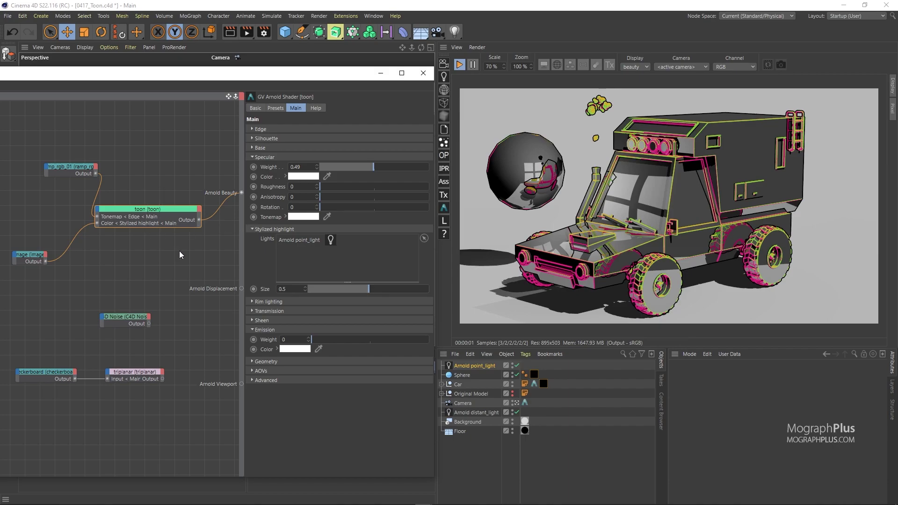
# Make the Arnold distant_light the toon's rim light and give it a blue colour.
pyautogui.click(287, 303)
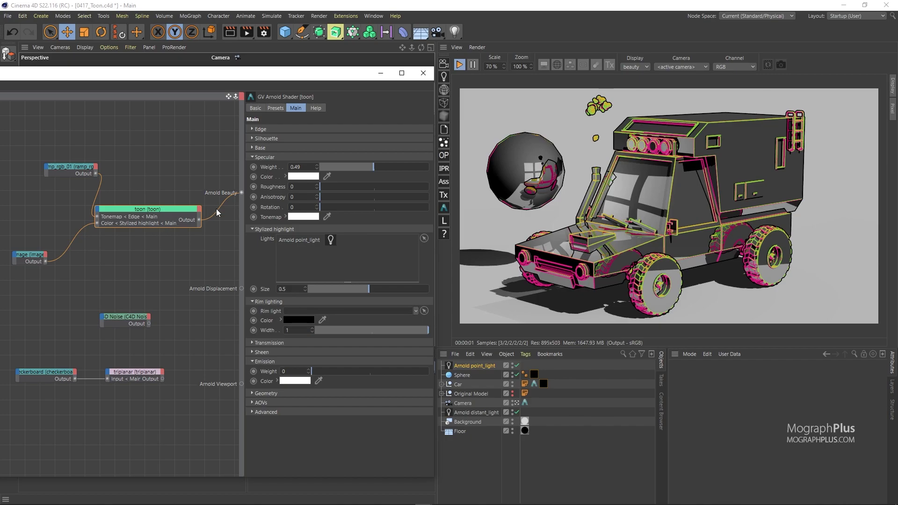
pyautogui.moveTo(282, 80); pyautogui.dragTo(205, 88)
pyautogui.moveTo(476, 412); pyautogui.dragTo(262, 318)
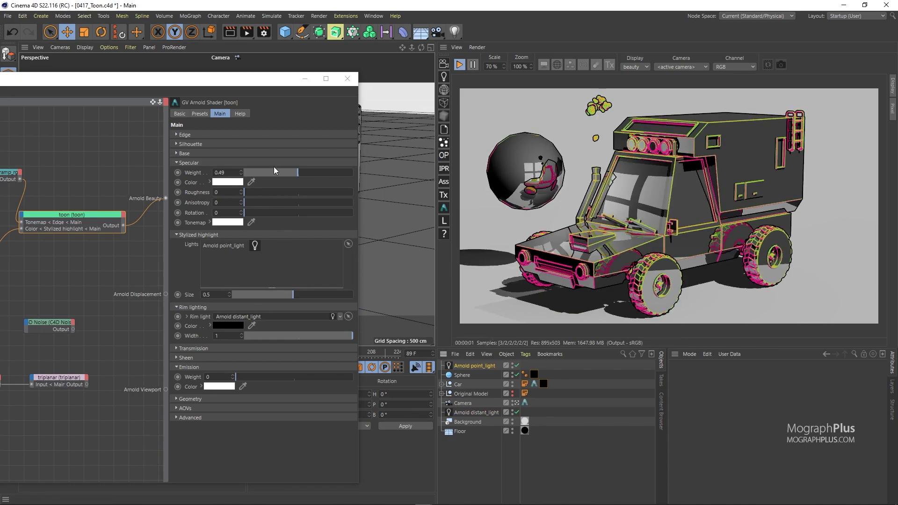
pyautogui.click(234, 326)
pyautogui.click(283, 337)
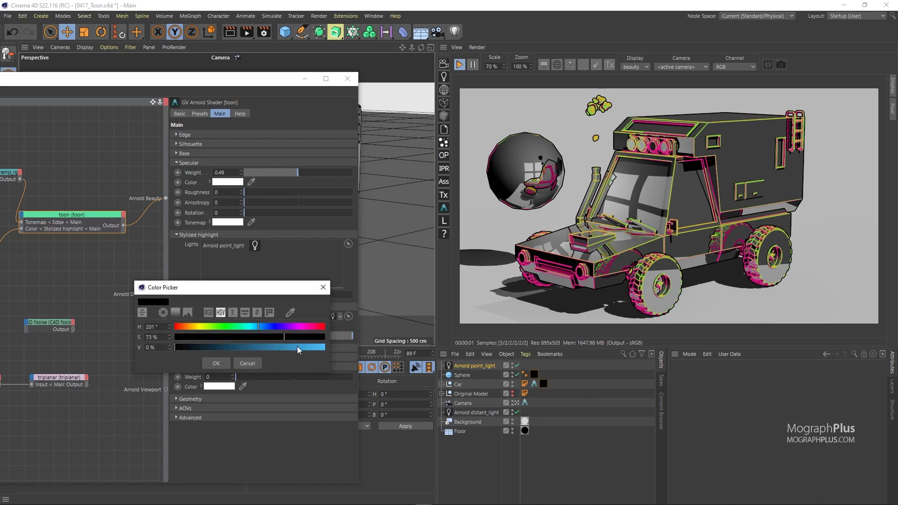
pyautogui.click(296, 347)
pyautogui.click(216, 364)
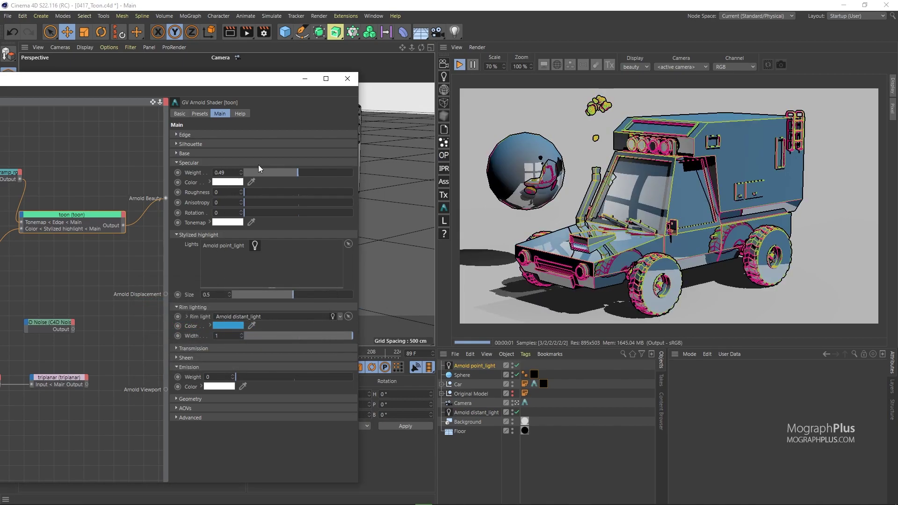
# Set specular weight to 0 and narrow the rim lighting width to 0.
pyautogui.moveTo(272, 175); pyautogui.dragTo(243, 174)
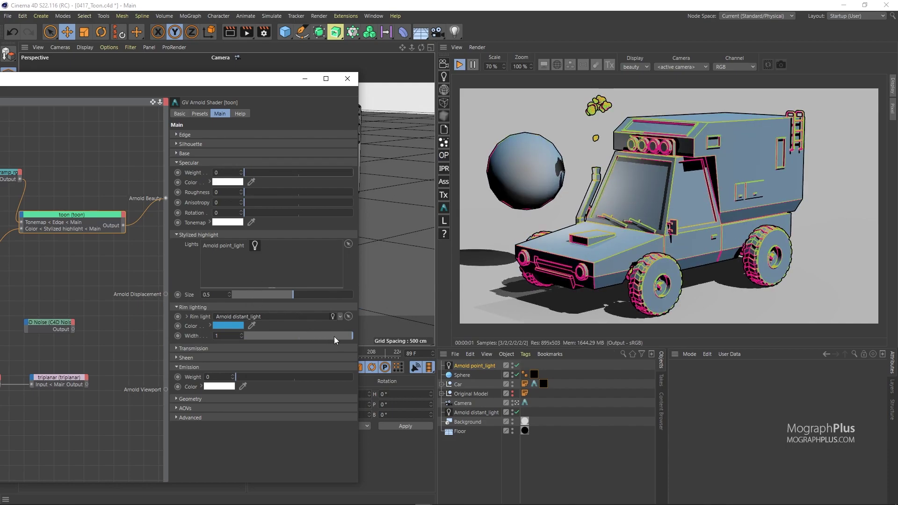
pyautogui.moveTo(335, 338); pyautogui.dragTo(283, 337)
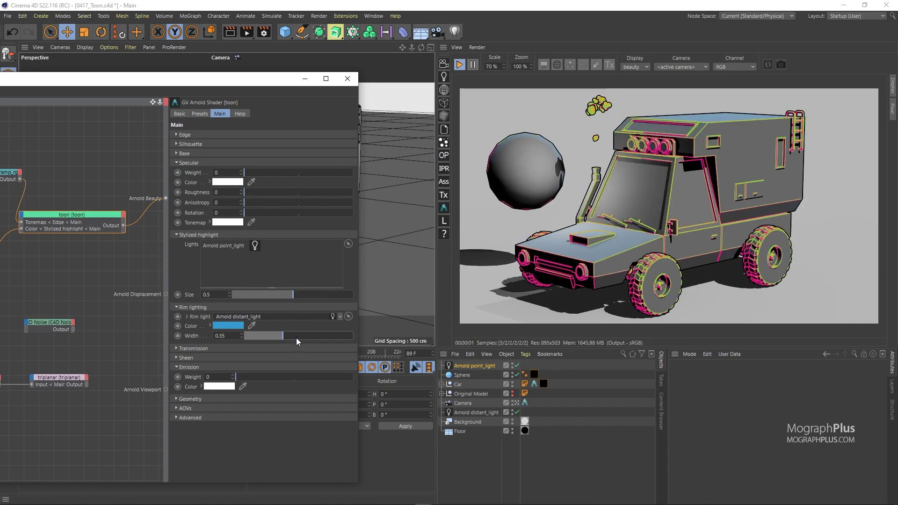
pyautogui.moveTo(296, 337); pyautogui.dragTo(244, 337)
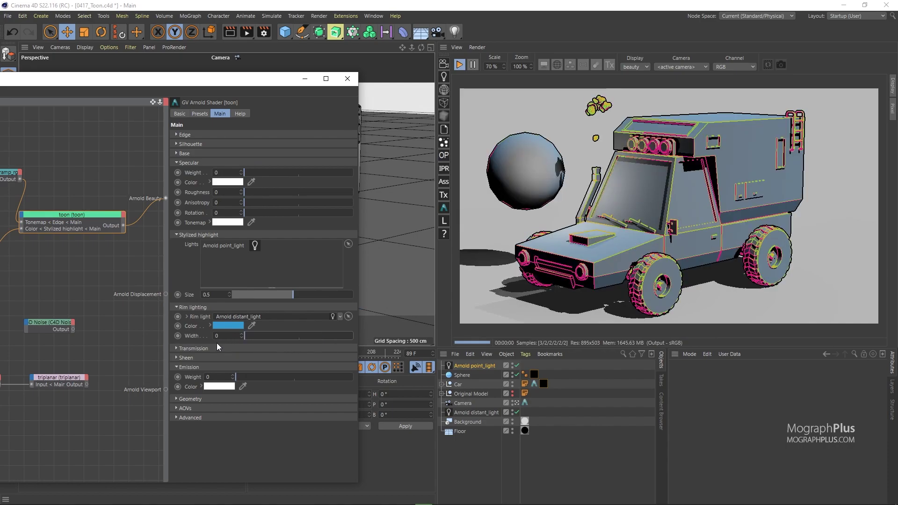
# Fold away the Specular, Stylized highlight and Rim lighting panels and unfold Transmission and Sheen.
pyautogui.click(200, 163)
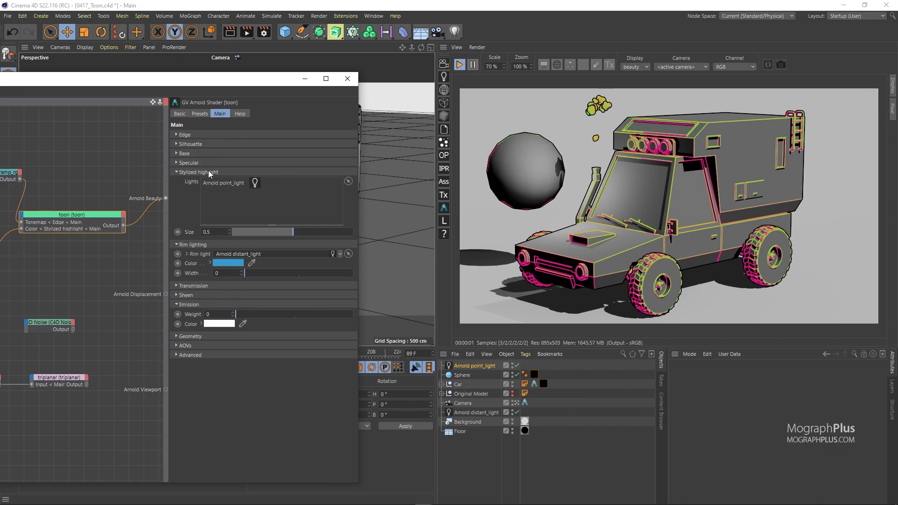
pyautogui.click(209, 172)
pyautogui.click(213, 182)
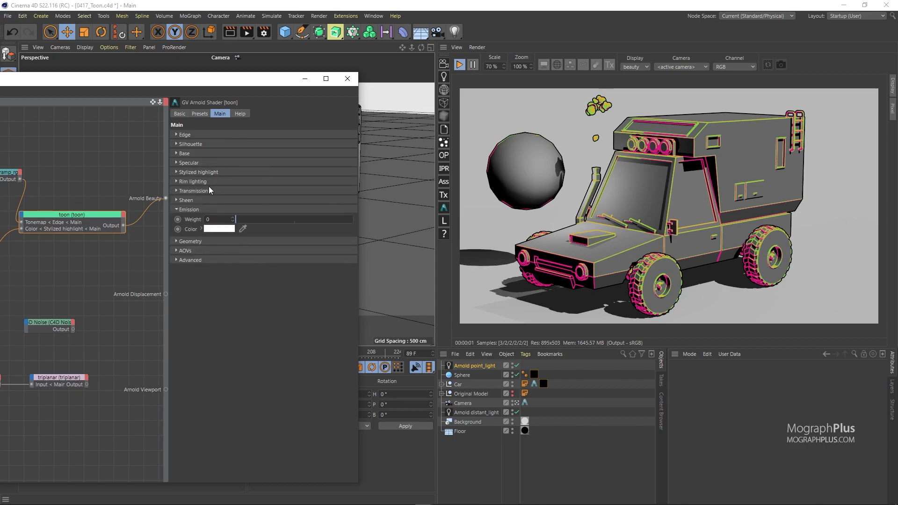
pyautogui.click(210, 191)
pyautogui.click(209, 265)
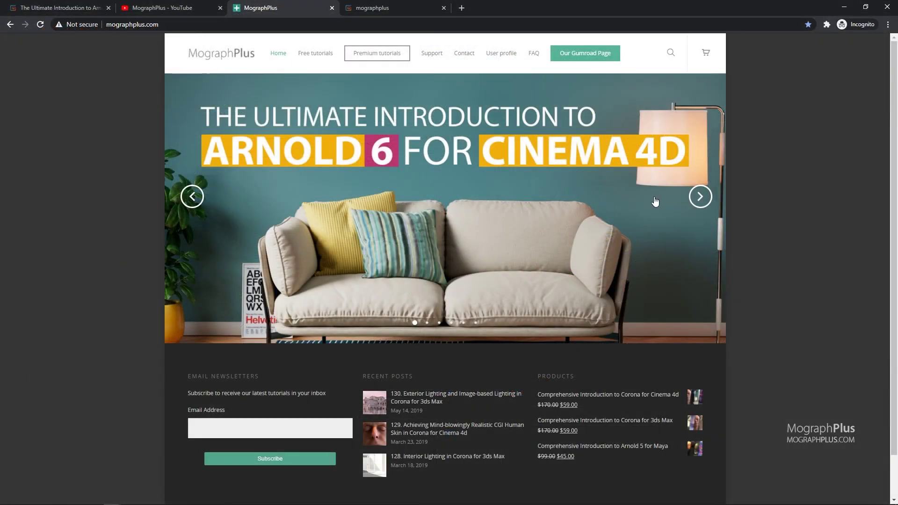
# Advance the mographplus.com featured-course slider twice, then scroll through the Gumroad course listings.
pyautogui.click(696, 199)
pyautogui.click(696, 199)
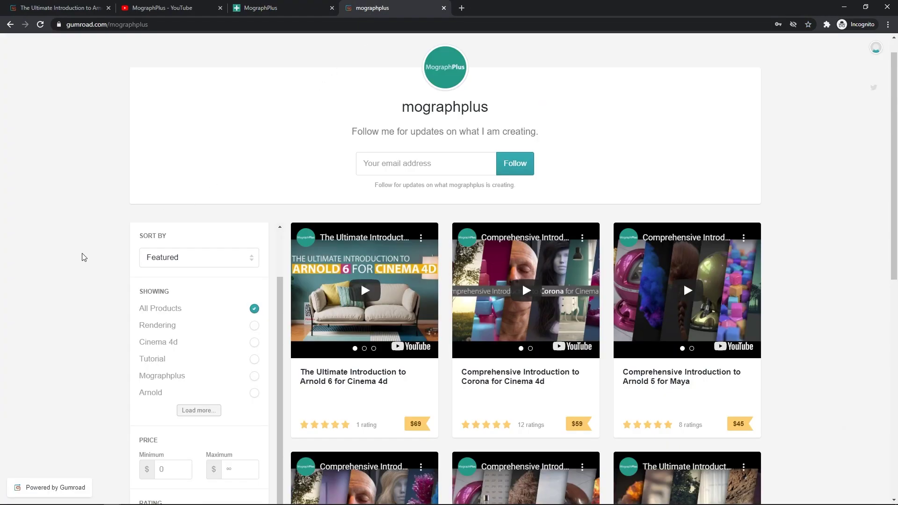
pyautogui.scroll(-2, 79, 245)
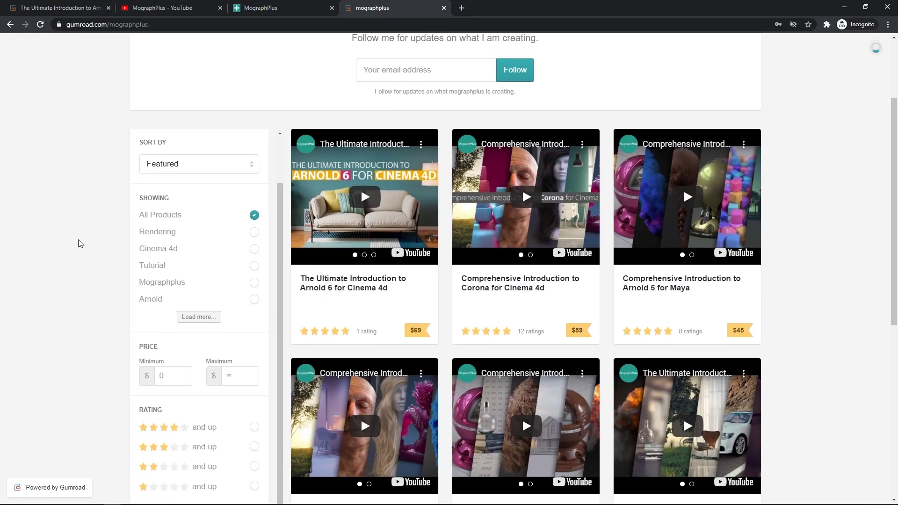
pyautogui.scroll(-2, 80, 244)
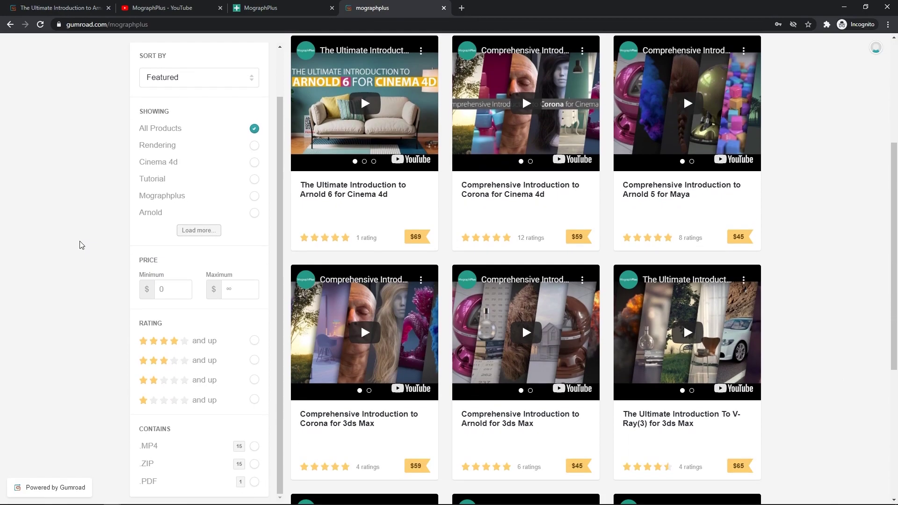
pyautogui.scroll(5, 81, 242)
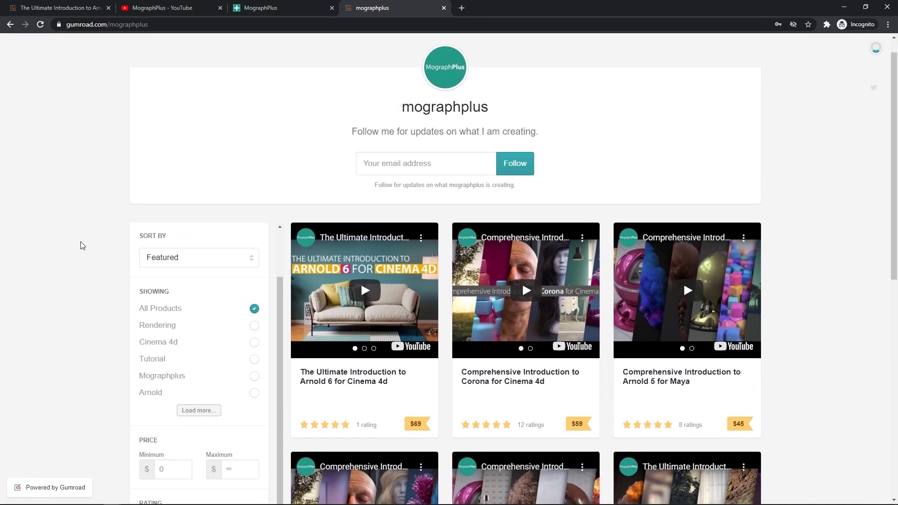